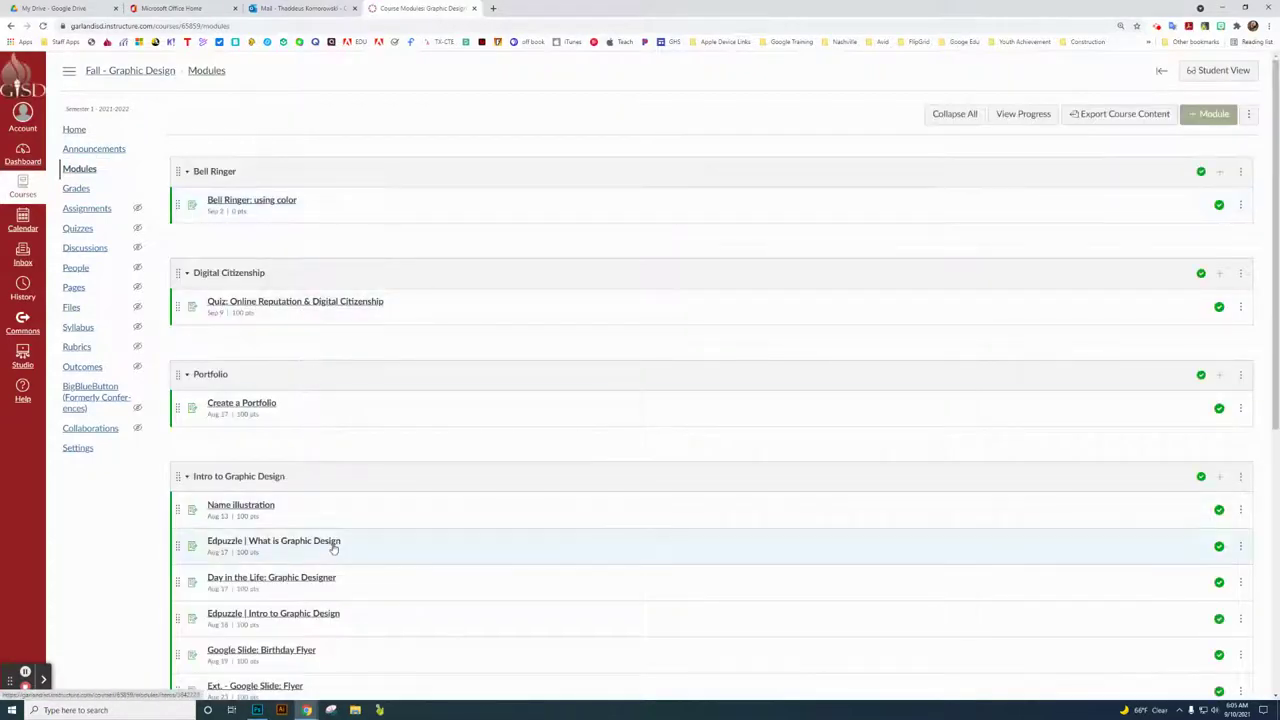
Open Canvas's Color Emphasis assignment and follow its link to antique-bench-booth-130850.jpg in Google Drive.
scroll(331, 545, down, 4)
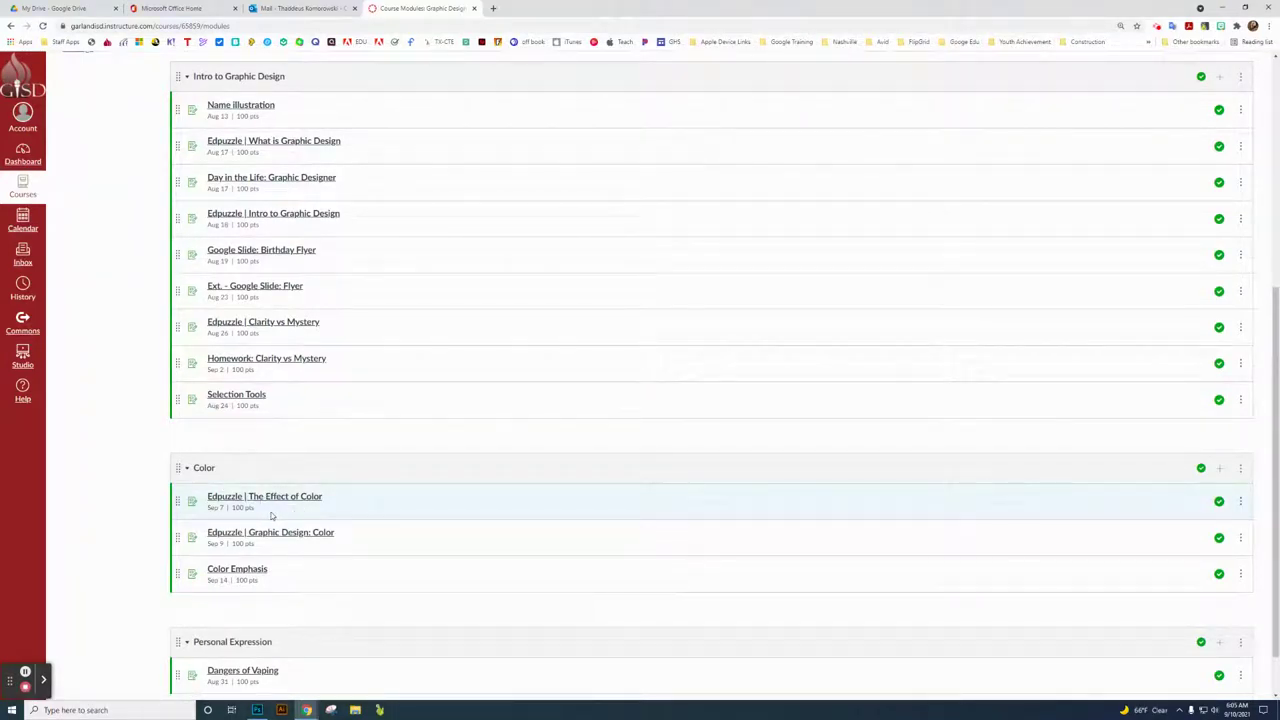
click(266, 571)
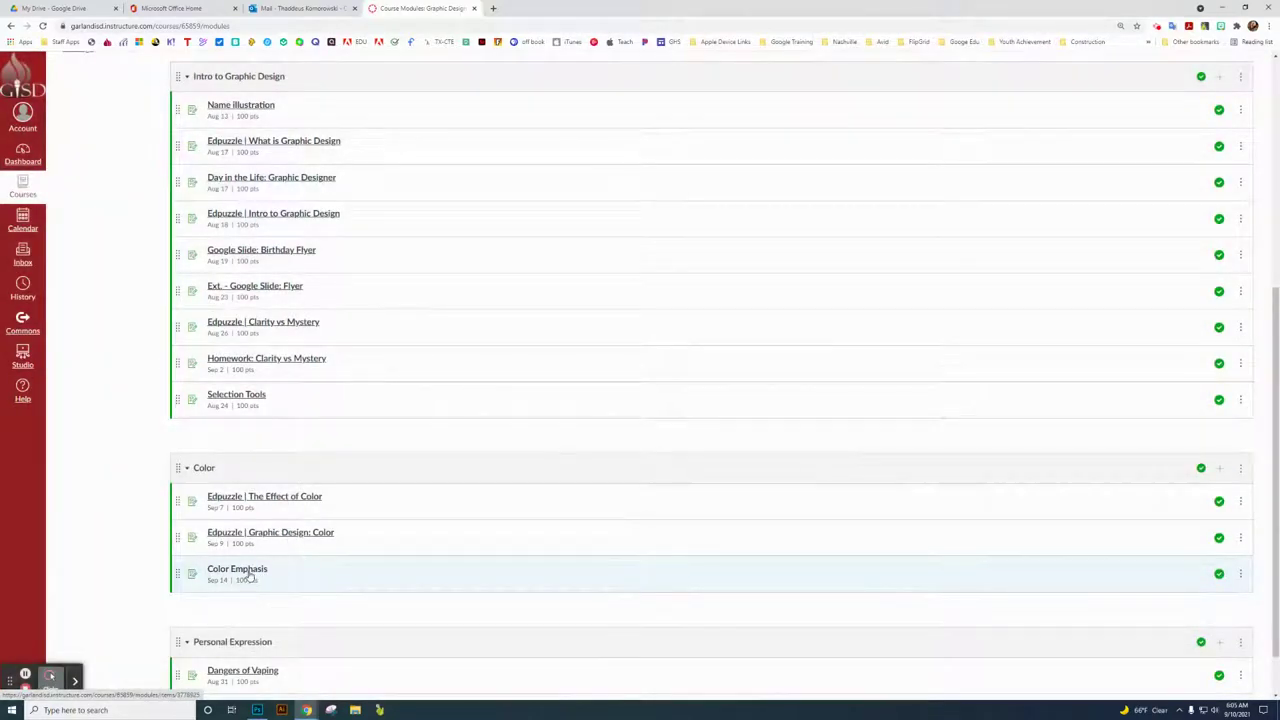
click(249, 577)
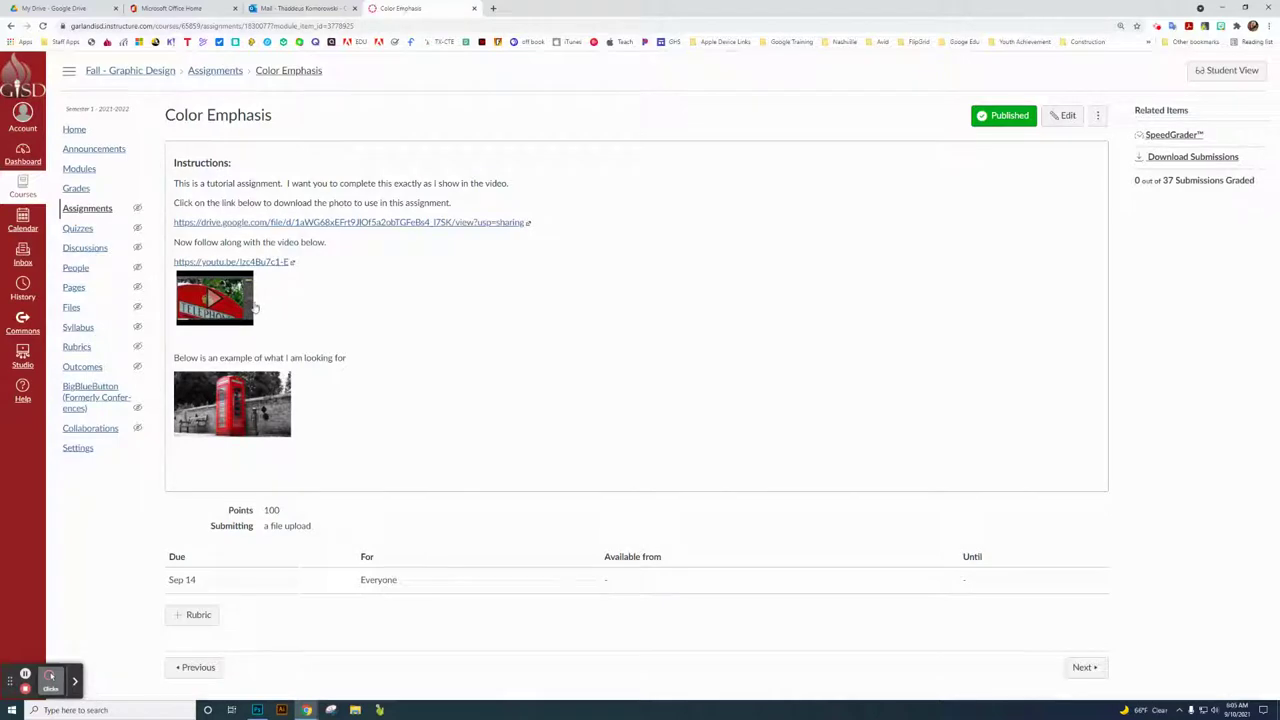
click(395, 221)
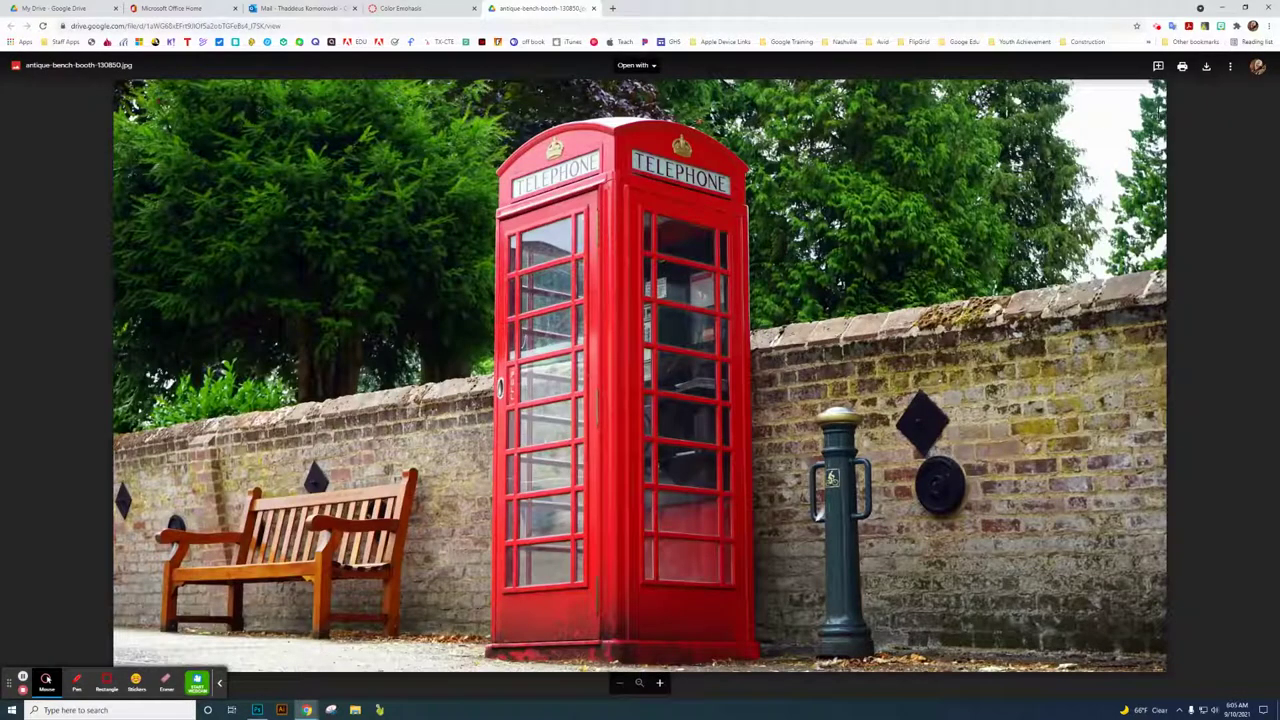
Download antique-bench-booth-130850.jpg from Drive, then switch back to the Color Emphasis tab.
click(1206, 66)
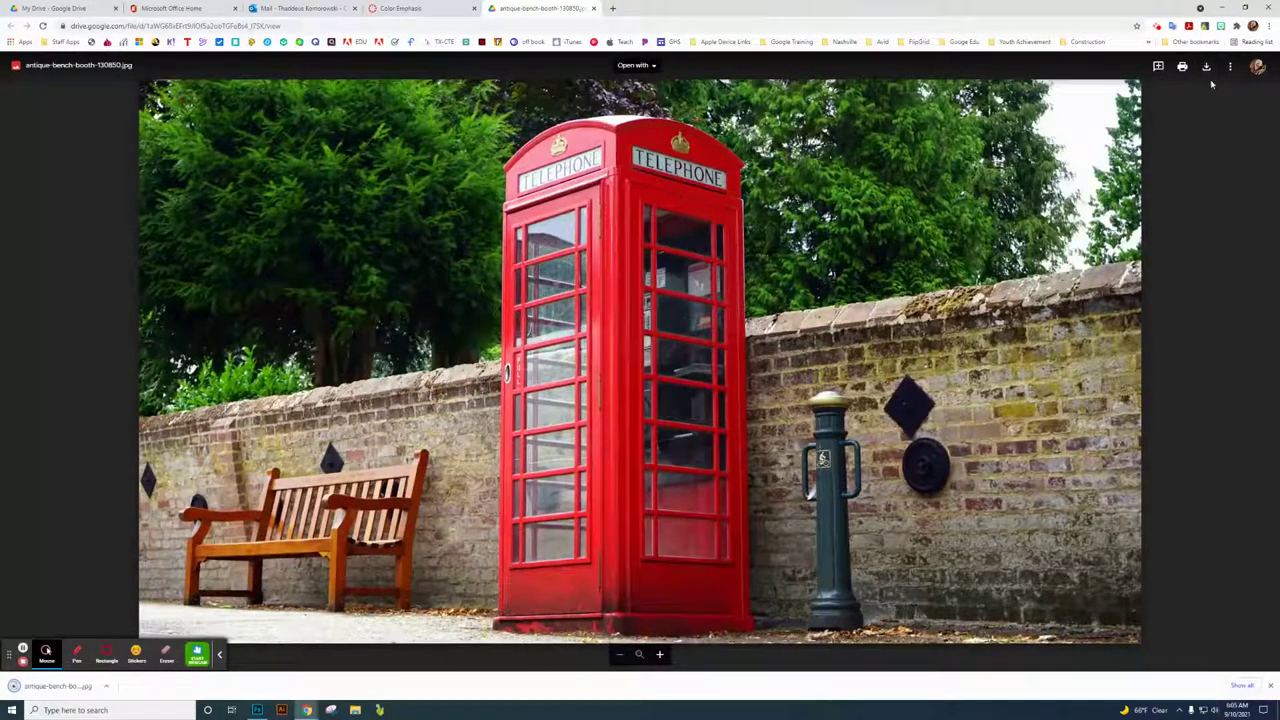
click(1206, 66)
click(1270, 686)
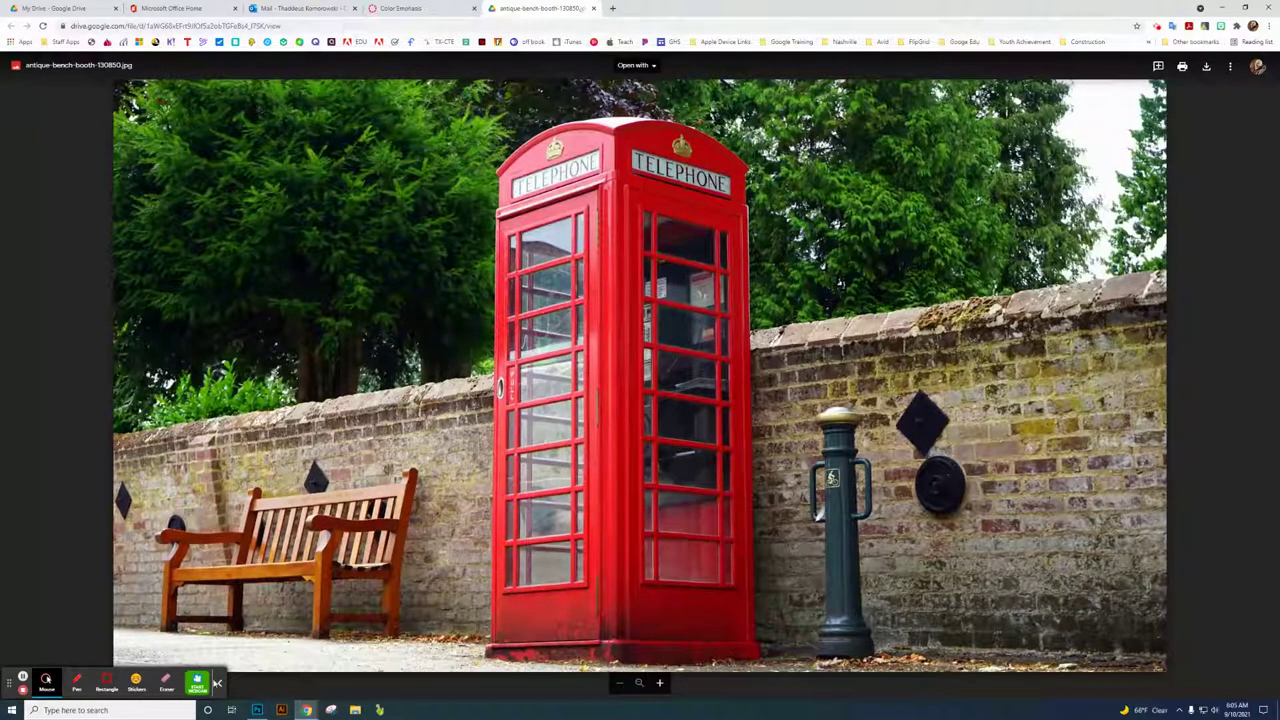
click(218, 684)
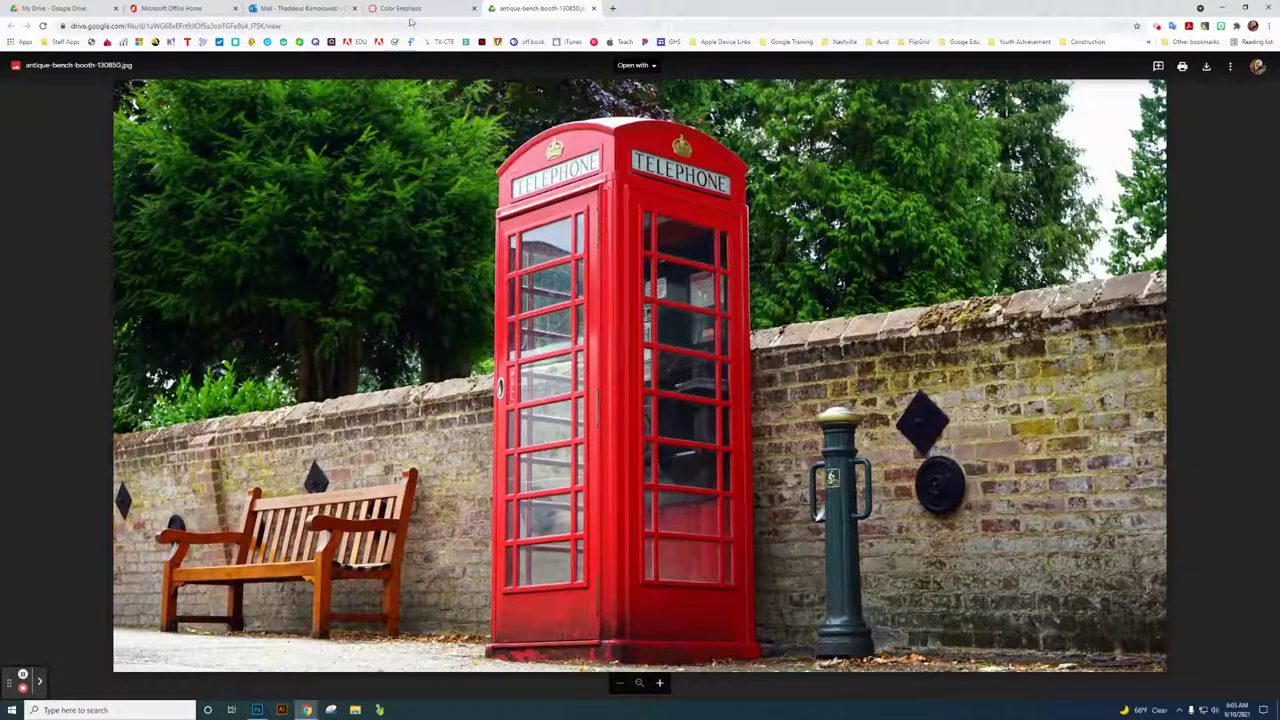
click(405, 10)
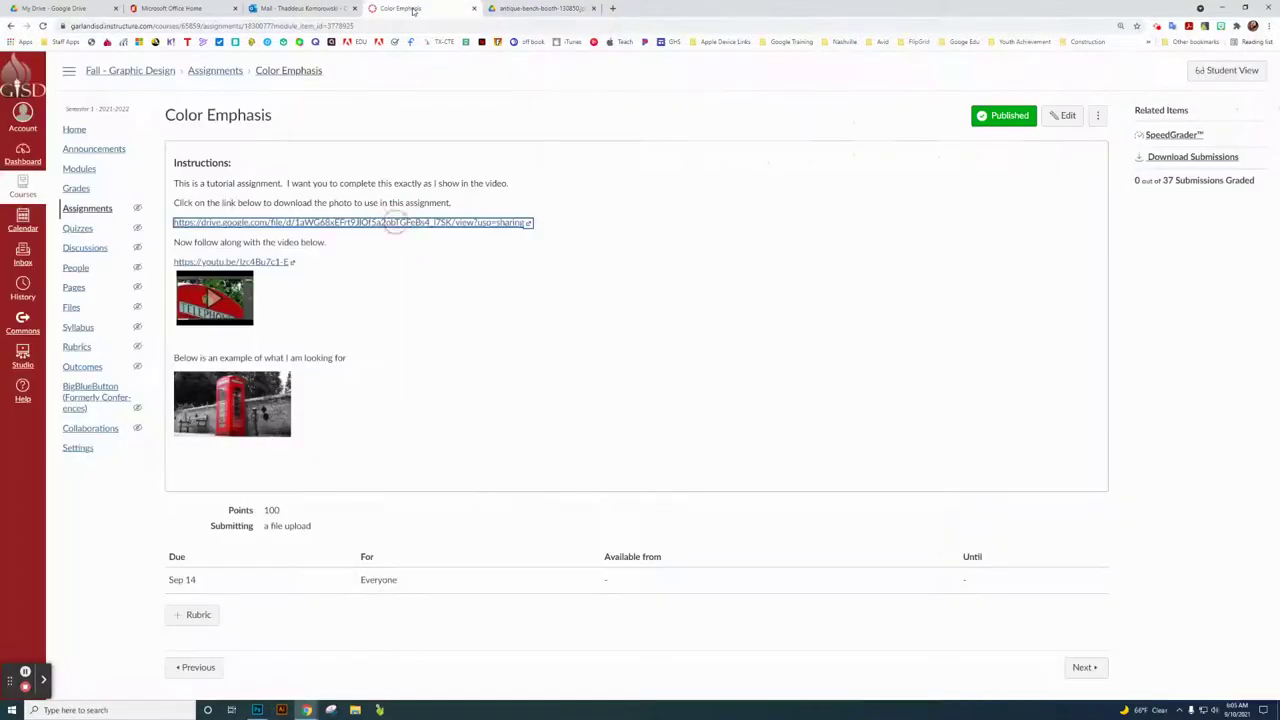
Expand the Color Emphasis tutorial into the YouTube player and pause it near the start.
click(229, 307)
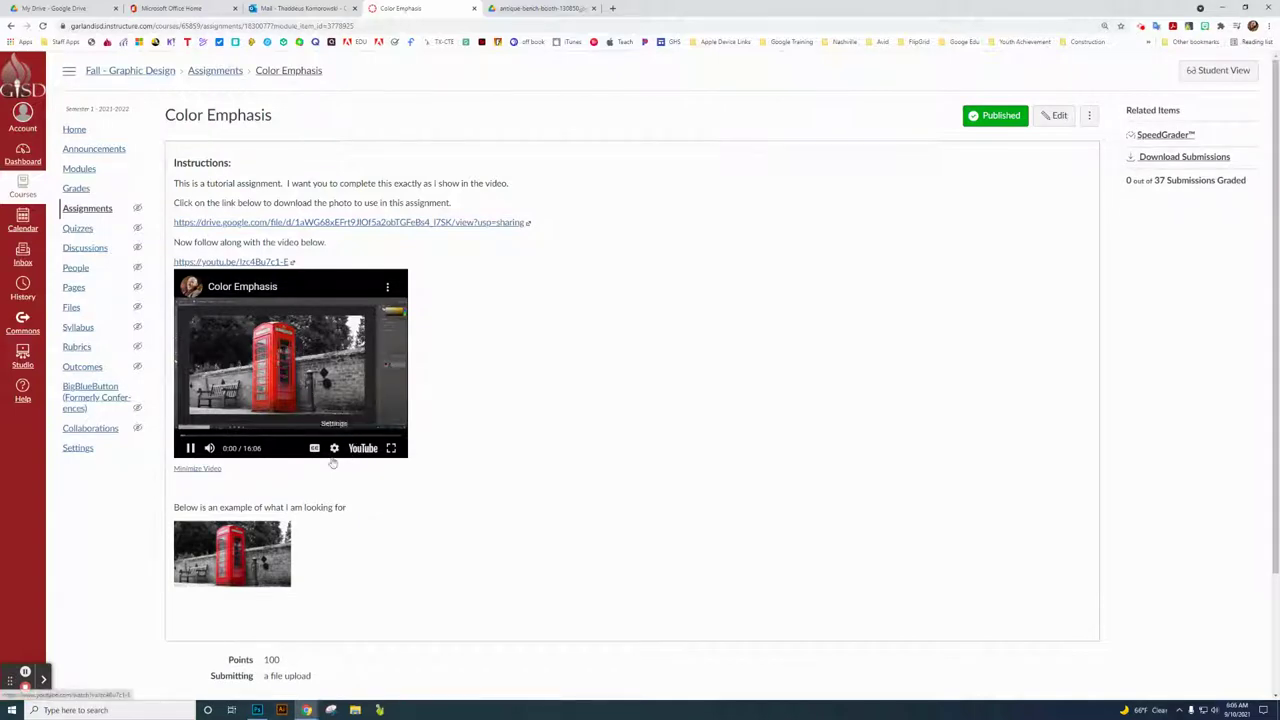
click(287, 378)
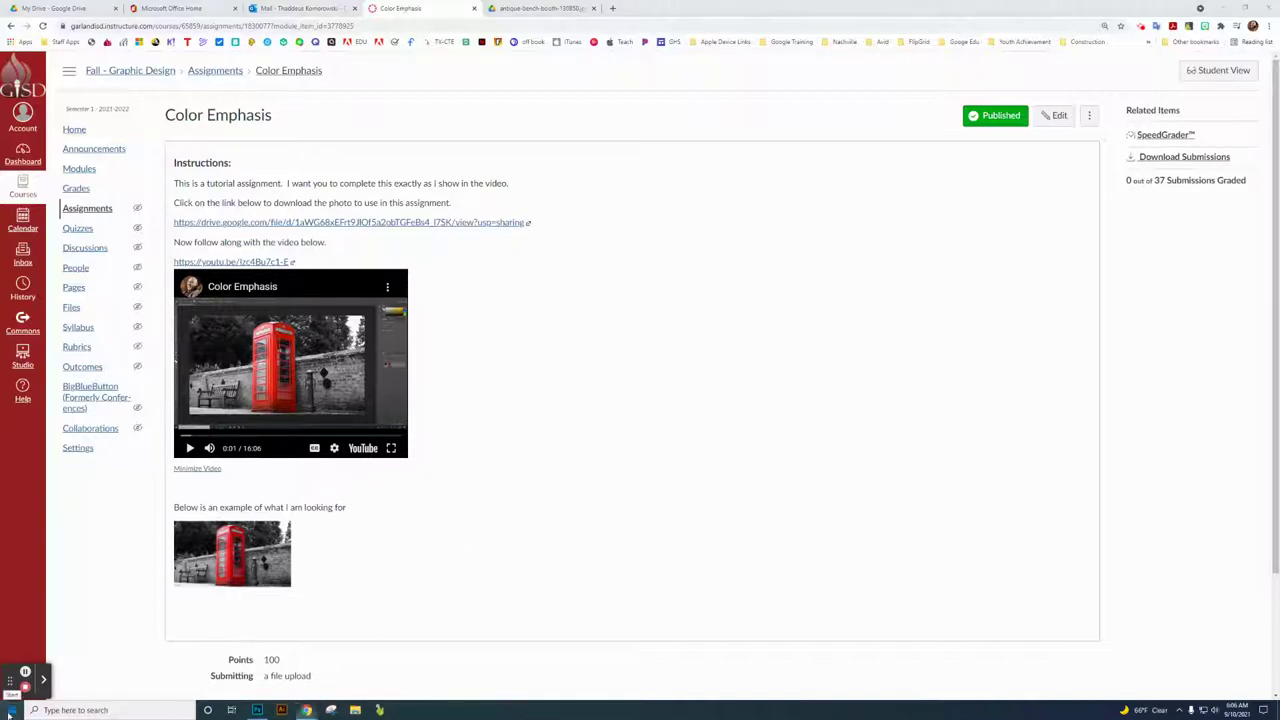
Launch Adobe Photoshop CC 2019 from the Start menu's app list.
click(10, 713)
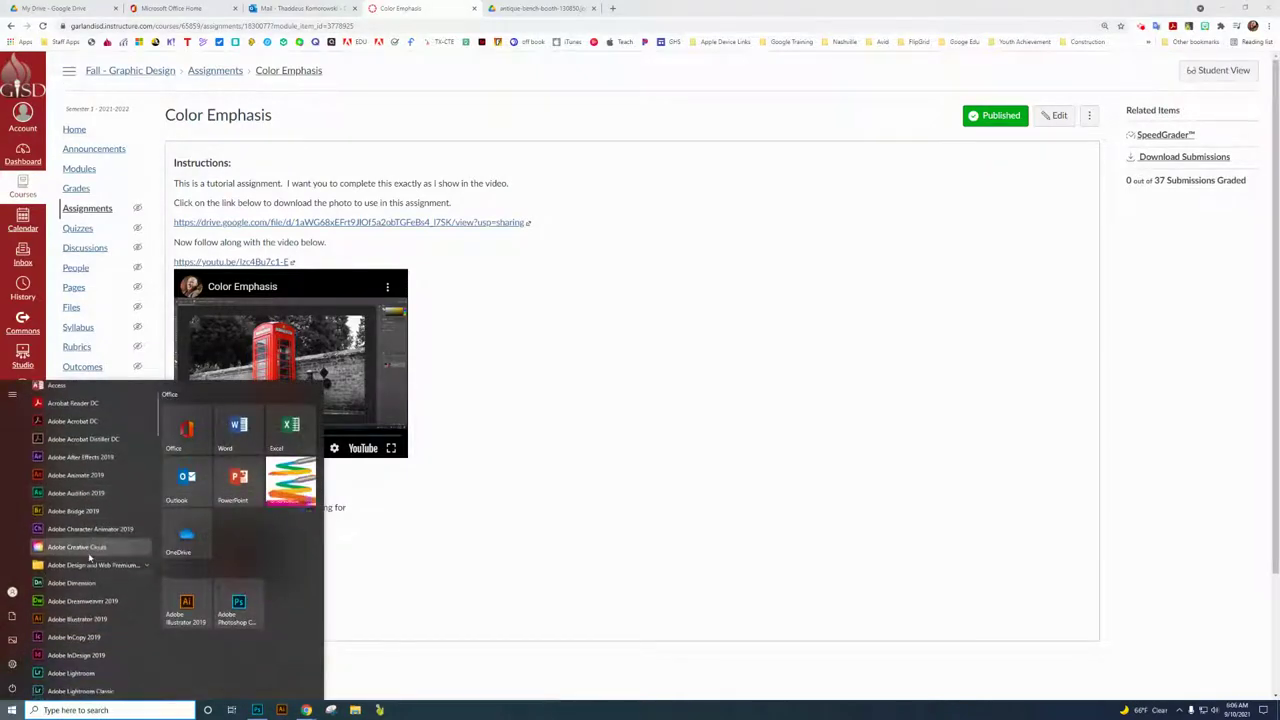
scroll(90, 570, down, 1)
scroll(93, 597, down, 2)
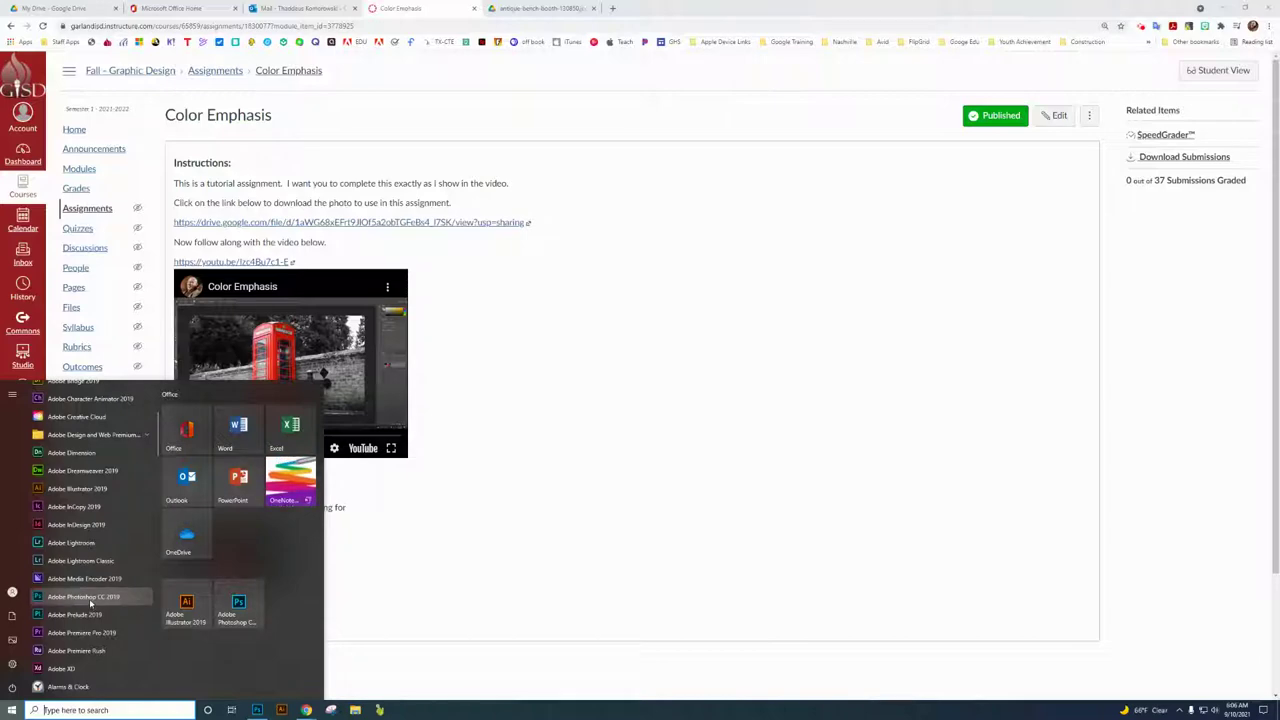
click(90, 597)
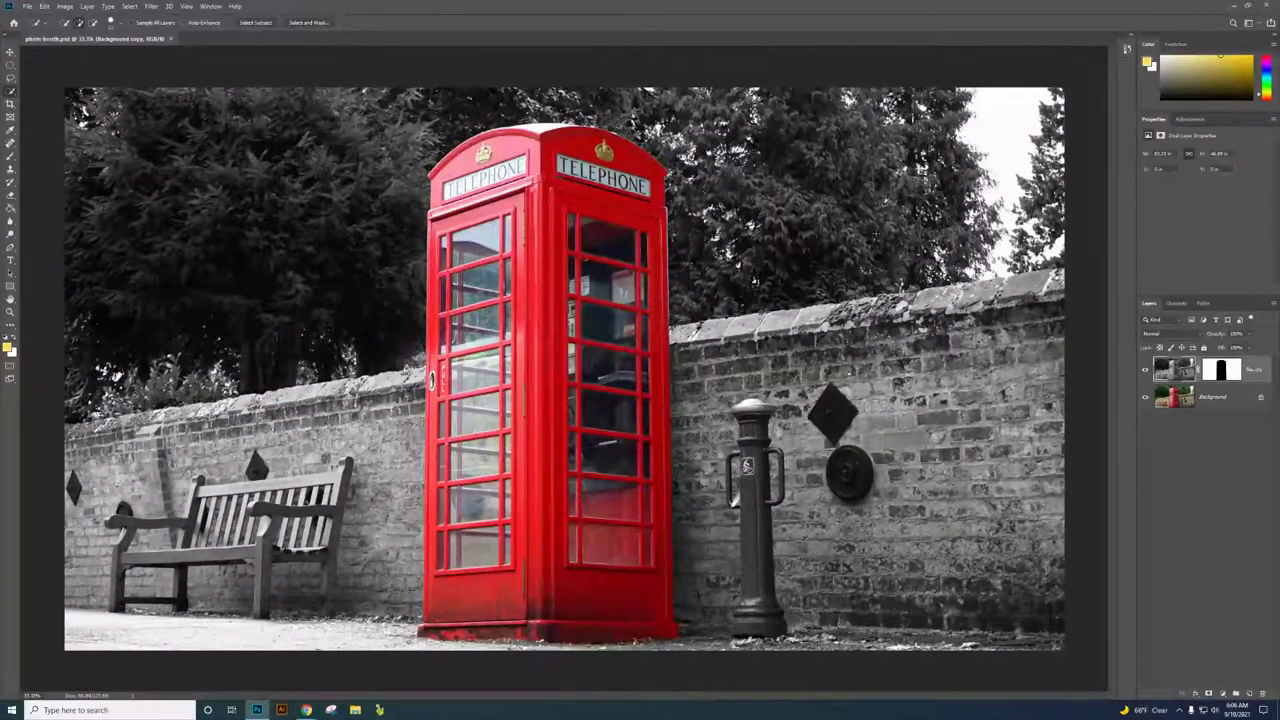
Close the photo booth.psd document to reveal Photoshop's Home screen.
click(170, 40)
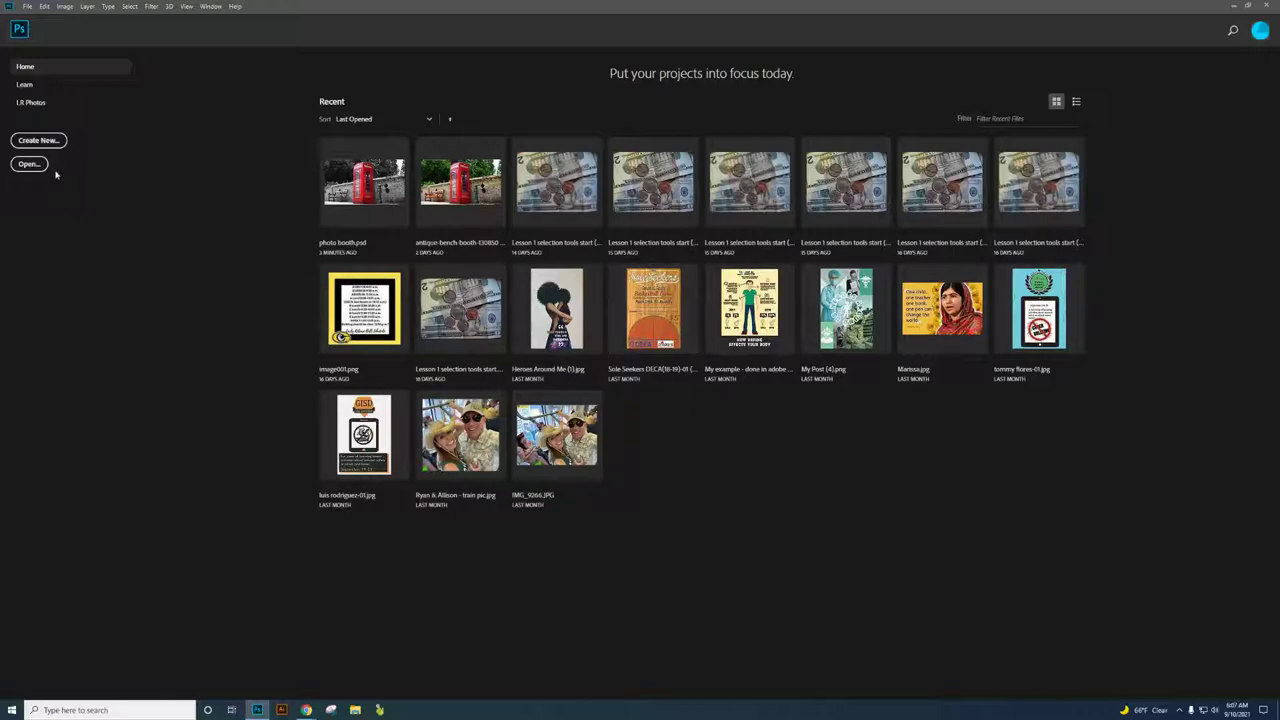
Open antique-bench-booth-130850 (1).jpg from the Downloads folder.
click(29, 164)
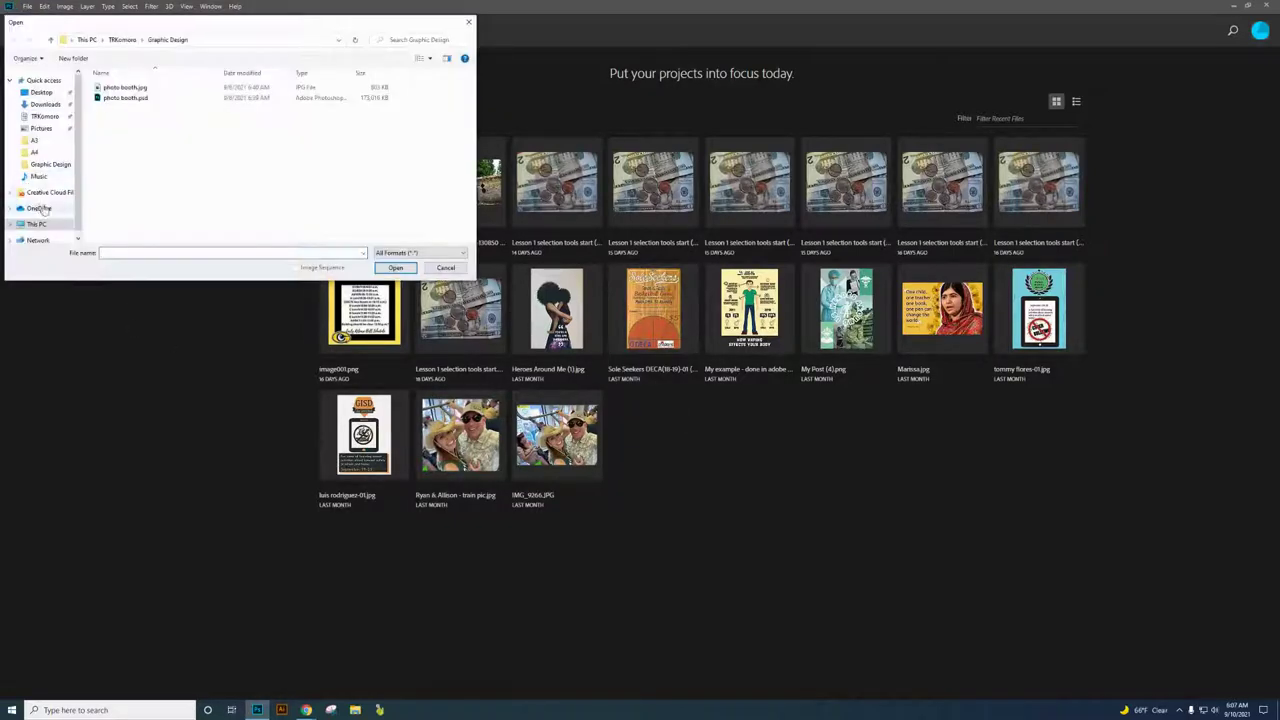
click(45, 104)
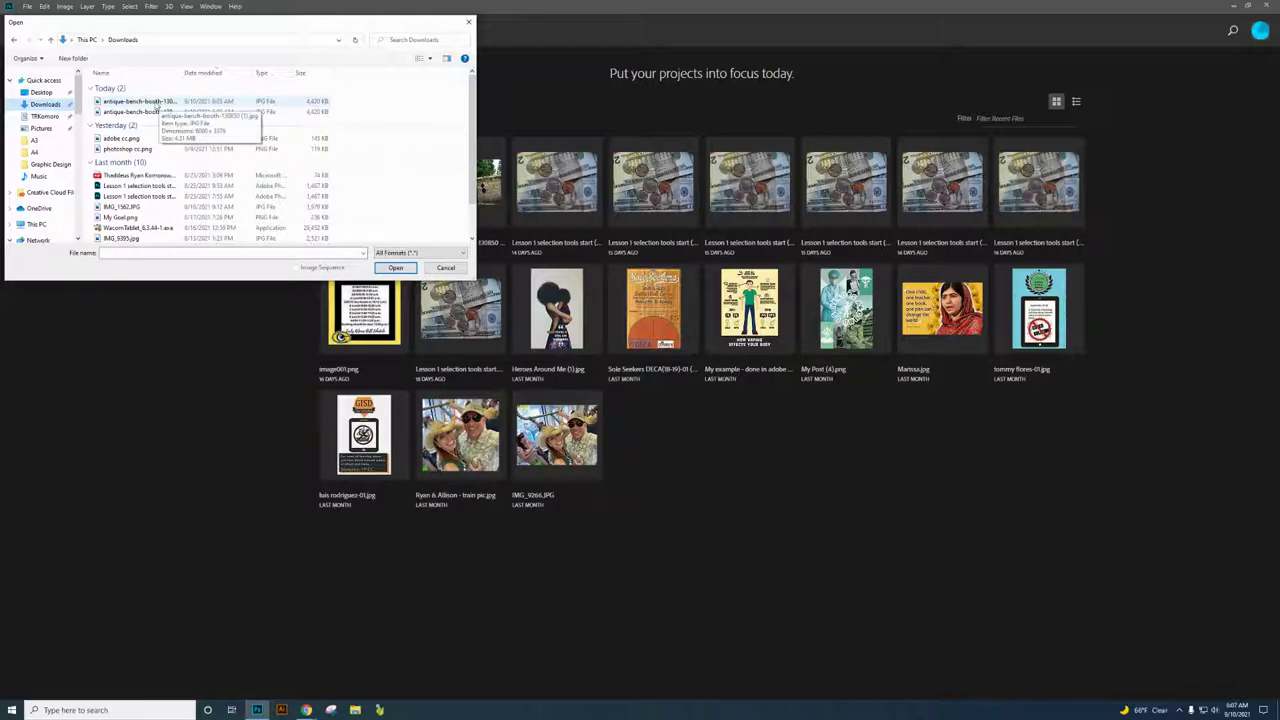
click(157, 104)
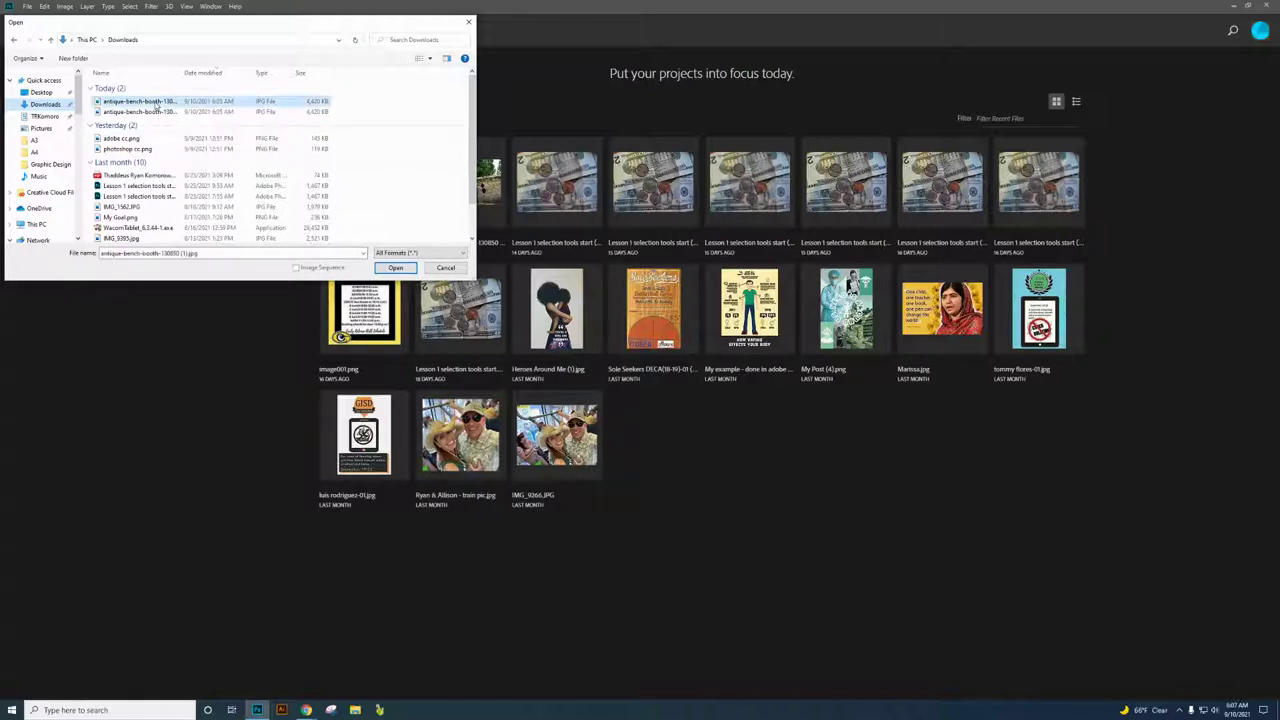
click(395, 268)
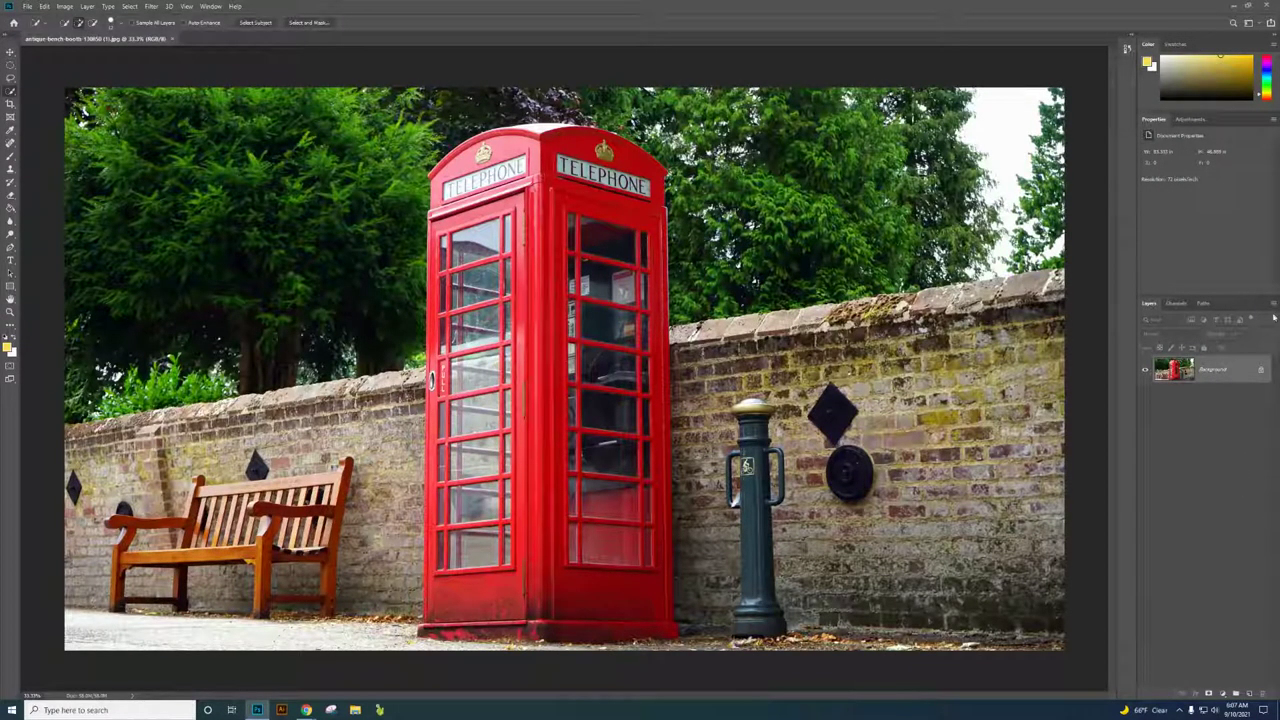
click(1274, 304)
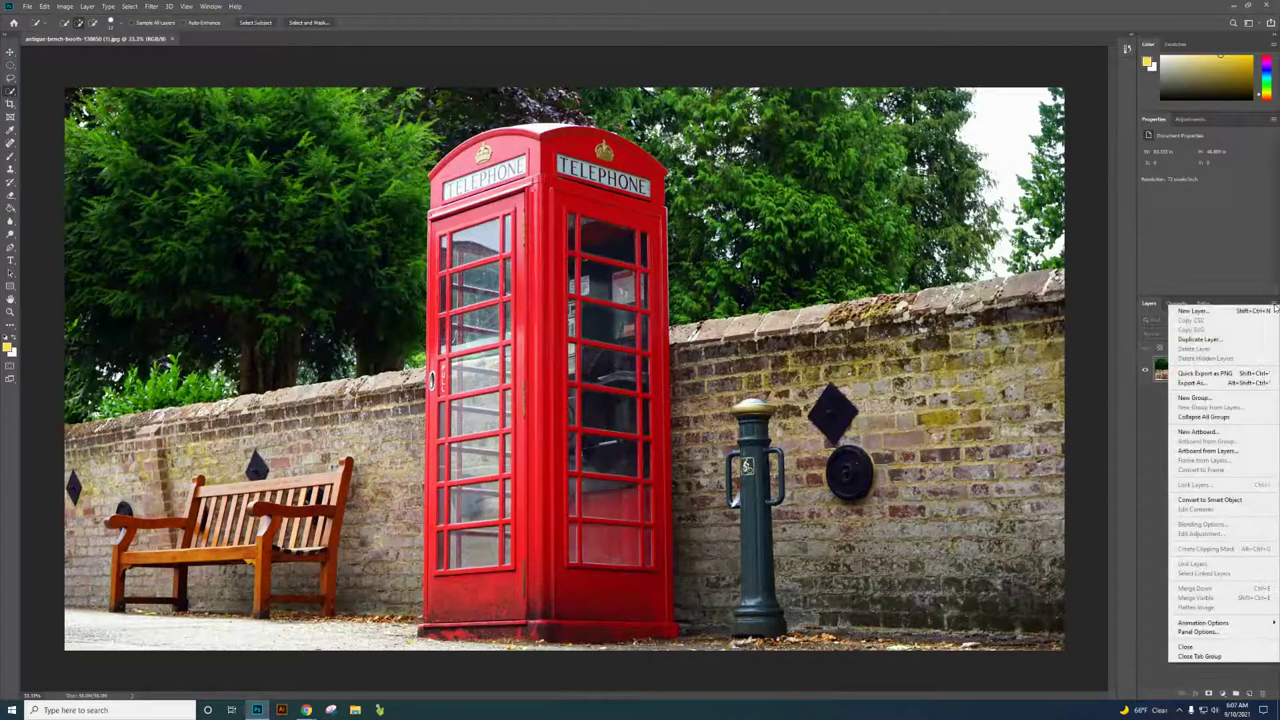
click(1205, 631)
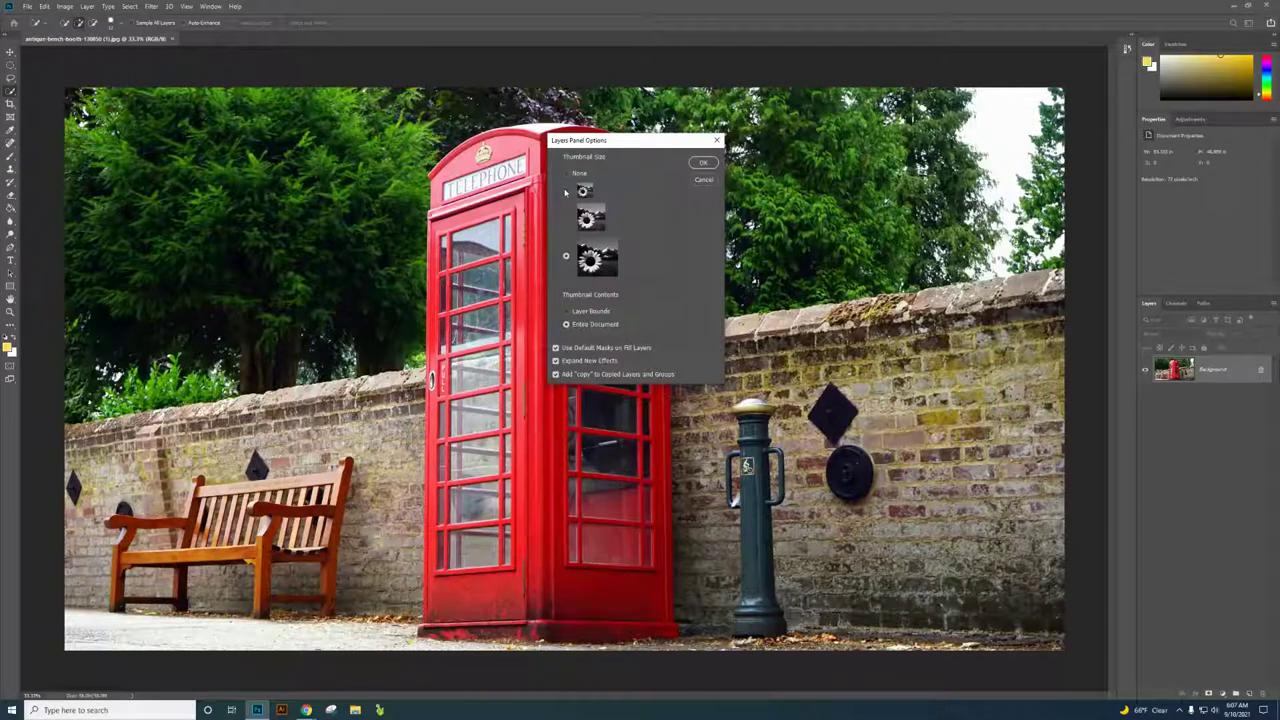
click(566, 190)
click(702, 161)
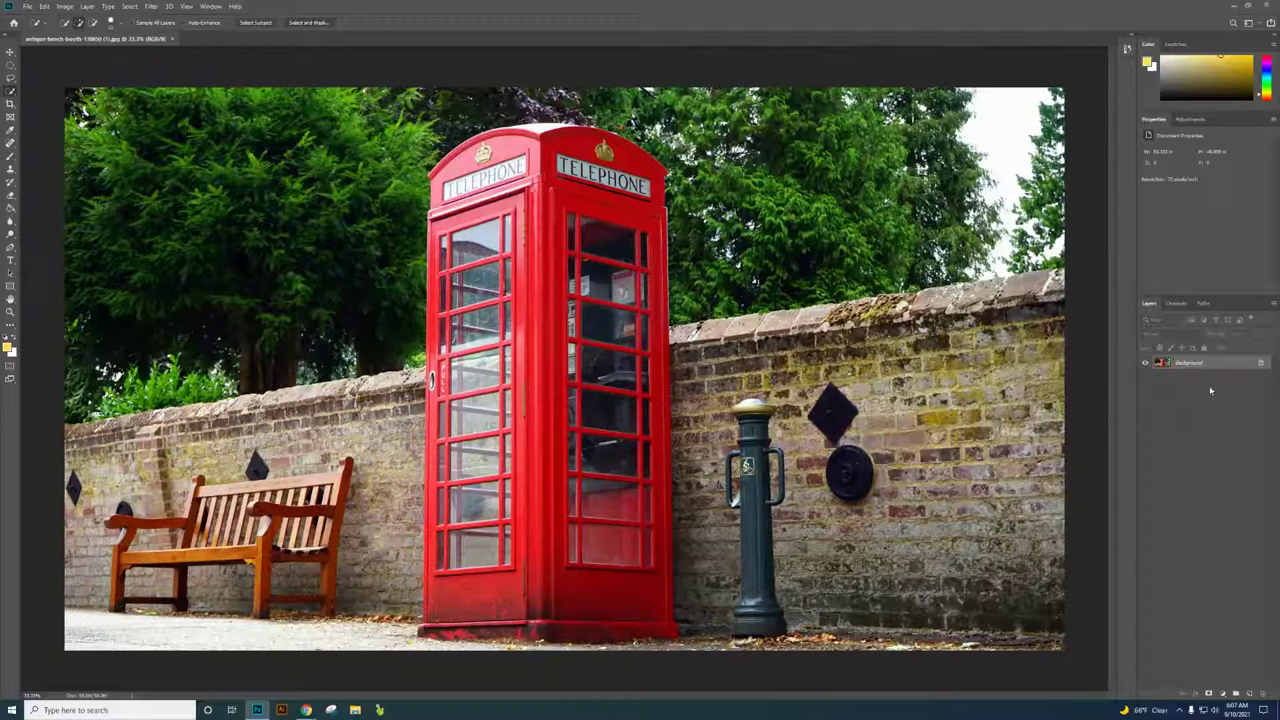
click(1273, 303)
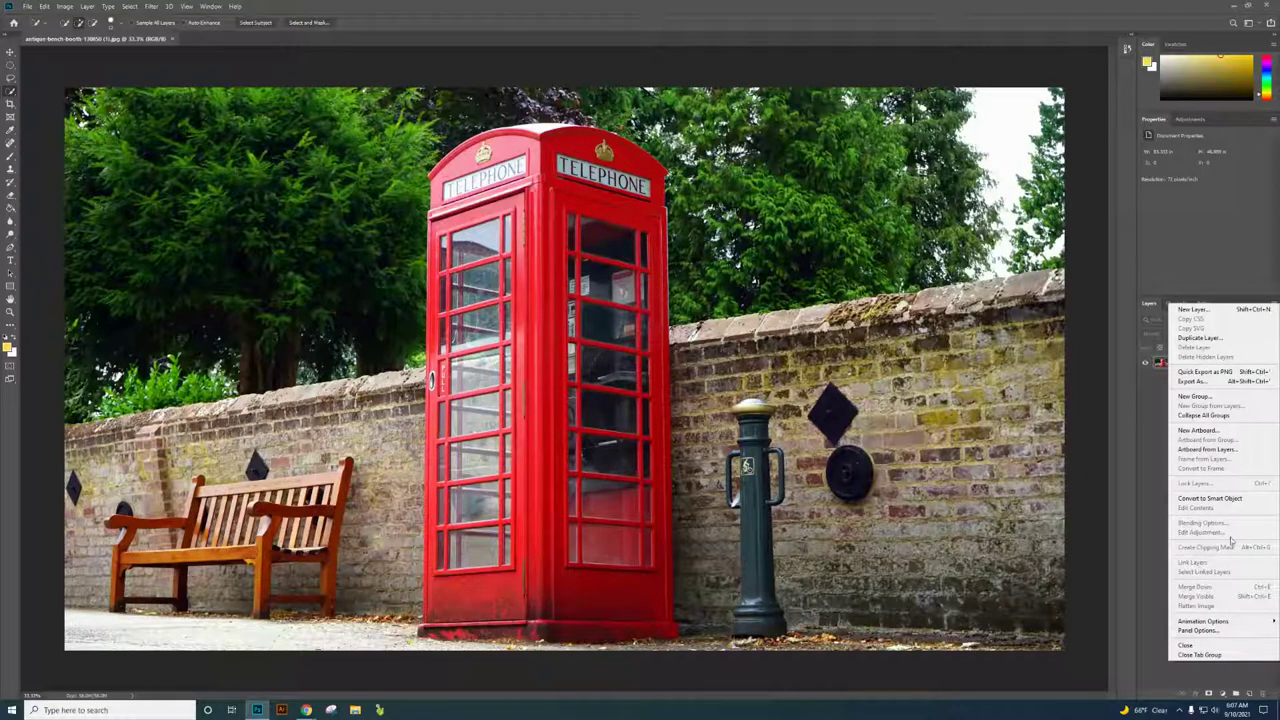
click(1200, 631)
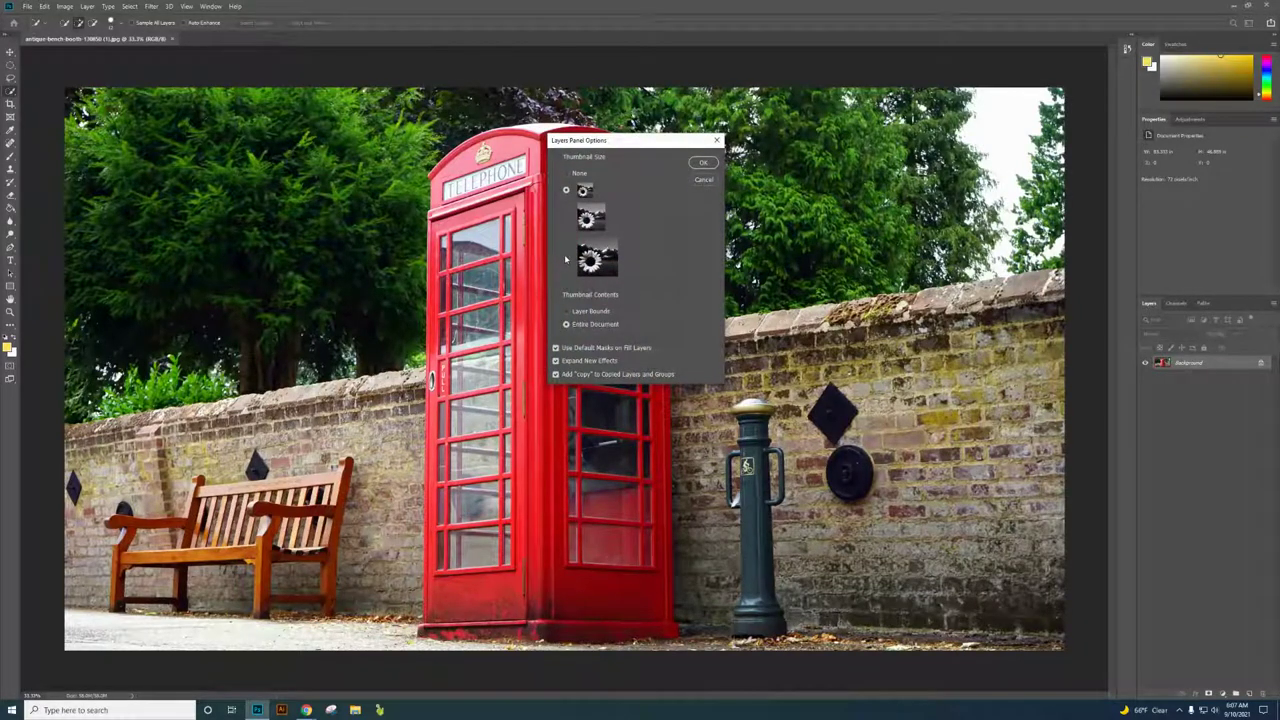
click(566, 258)
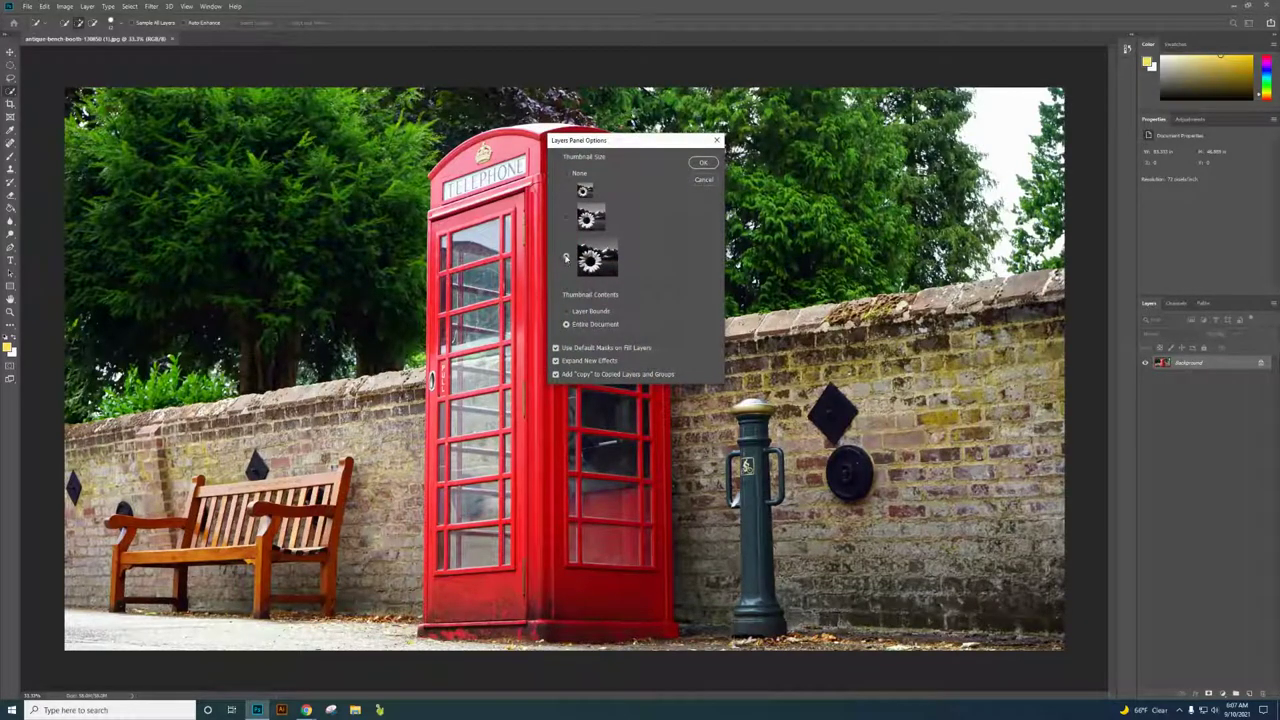
click(703, 162)
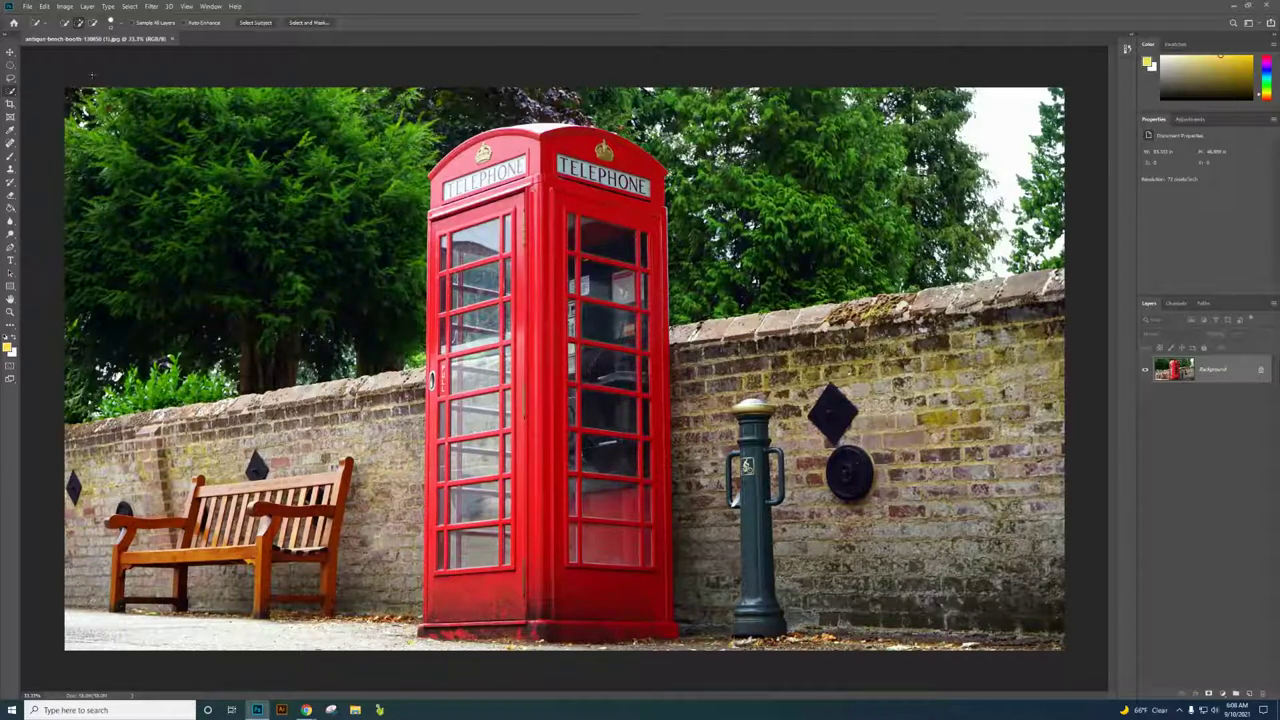
Set the Quick Selection brush size and select the trees, wall and green pump around the booth.
click(122, 27)
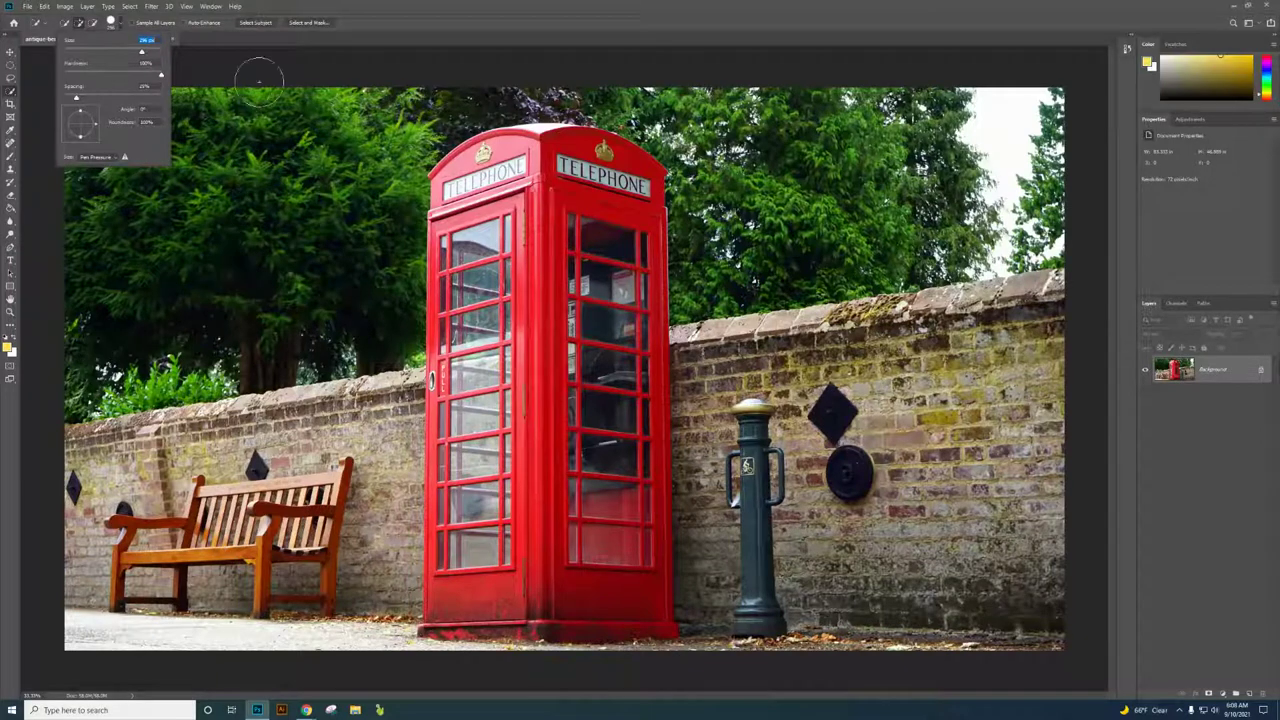
mouse_move(250, 195)
mouse_down()
mouse_move(220, 242)
mouse_move(249, 464)
mouse_move(130, 570)
mouse_move(160, 460)
mouse_move(255, 500)
mouse_move(62, 462)
mouse_up()
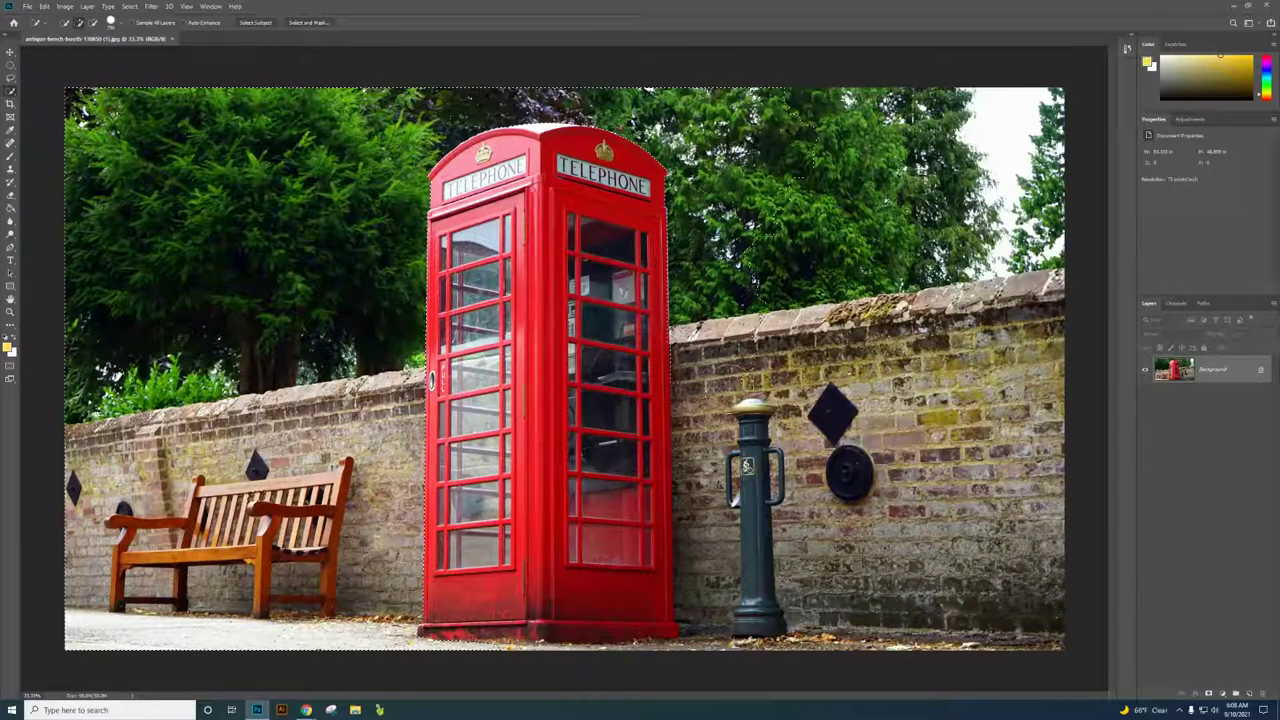
mouse_move(735, 375)
mouse_down()
mouse_move(850, 462)
mouse_move(895, 196)
mouse_move(988, 190)
mouse_move(1005, 92)
mouse_up()
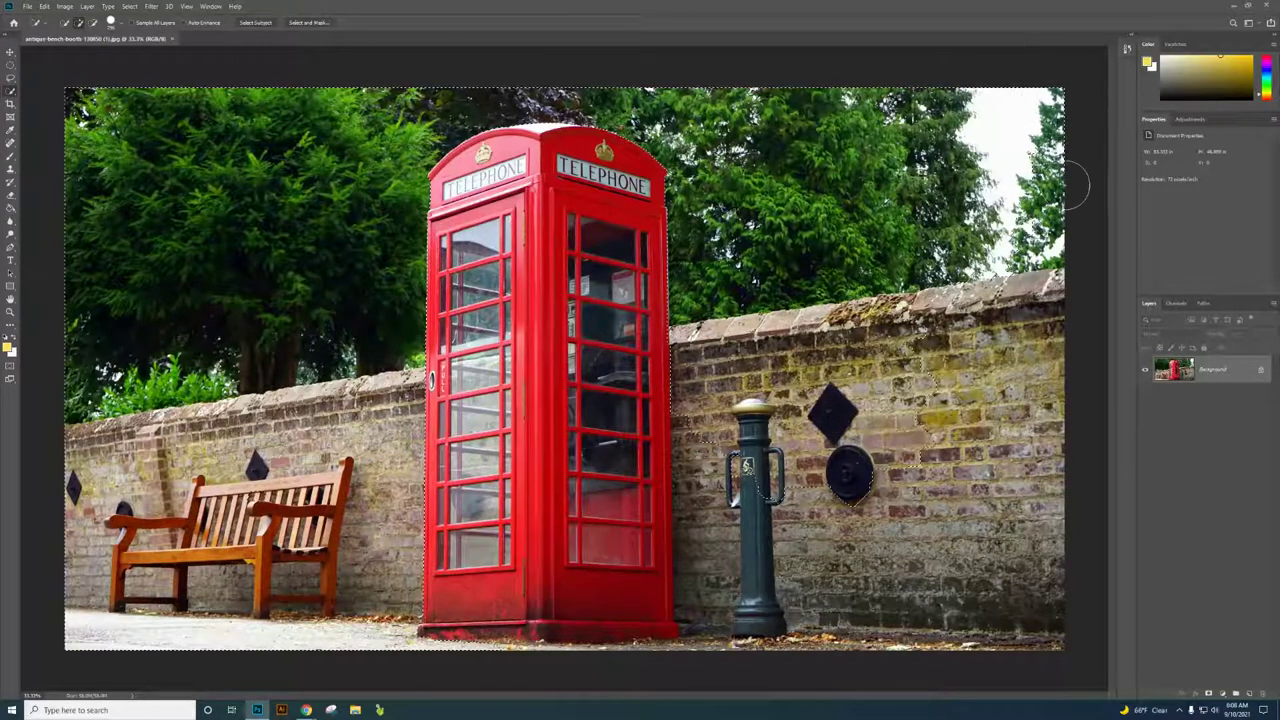
mouse_move(832, 412)
mouse_down()
mouse_move(740, 460)
mouse_move(726, 448)
mouse_move(738, 580)
mouse_move(884, 604)
mouse_up()
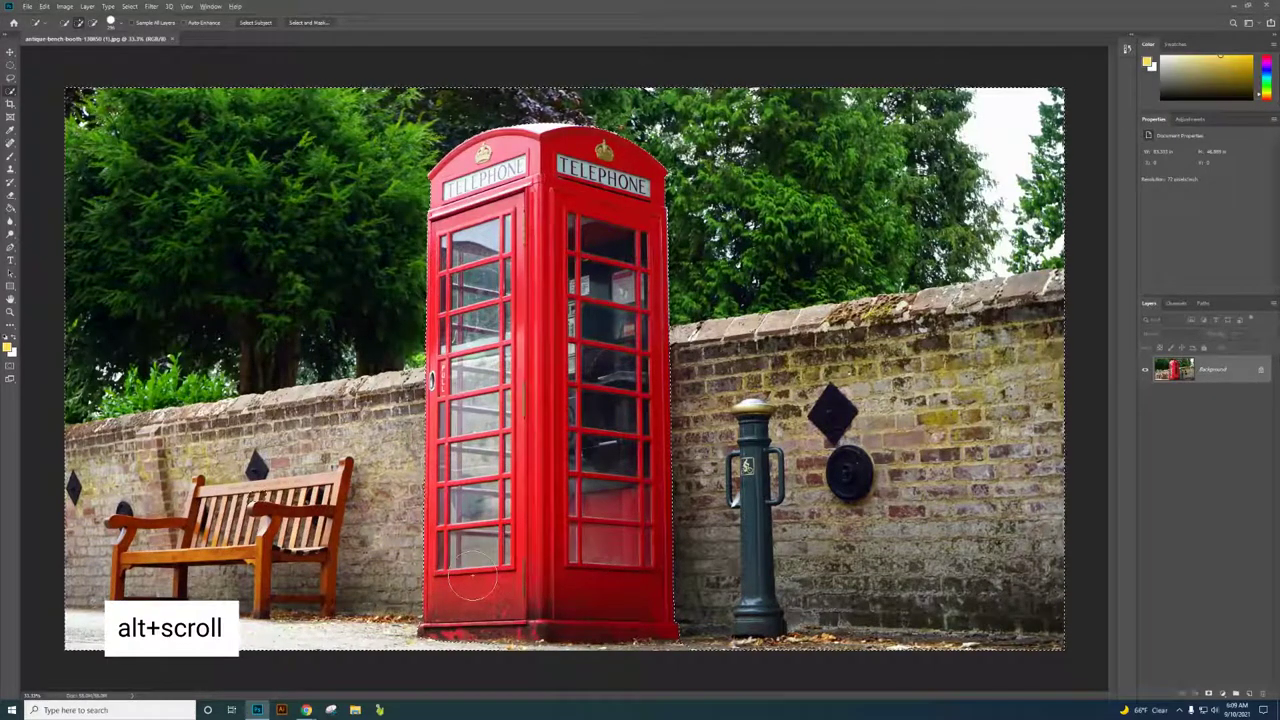
Resize the brush, zoom in, and remove the gravel strip by the pipe corner from the selection.
scroll(430, 600, up, 1)
scroll(425, 605, up, 5)
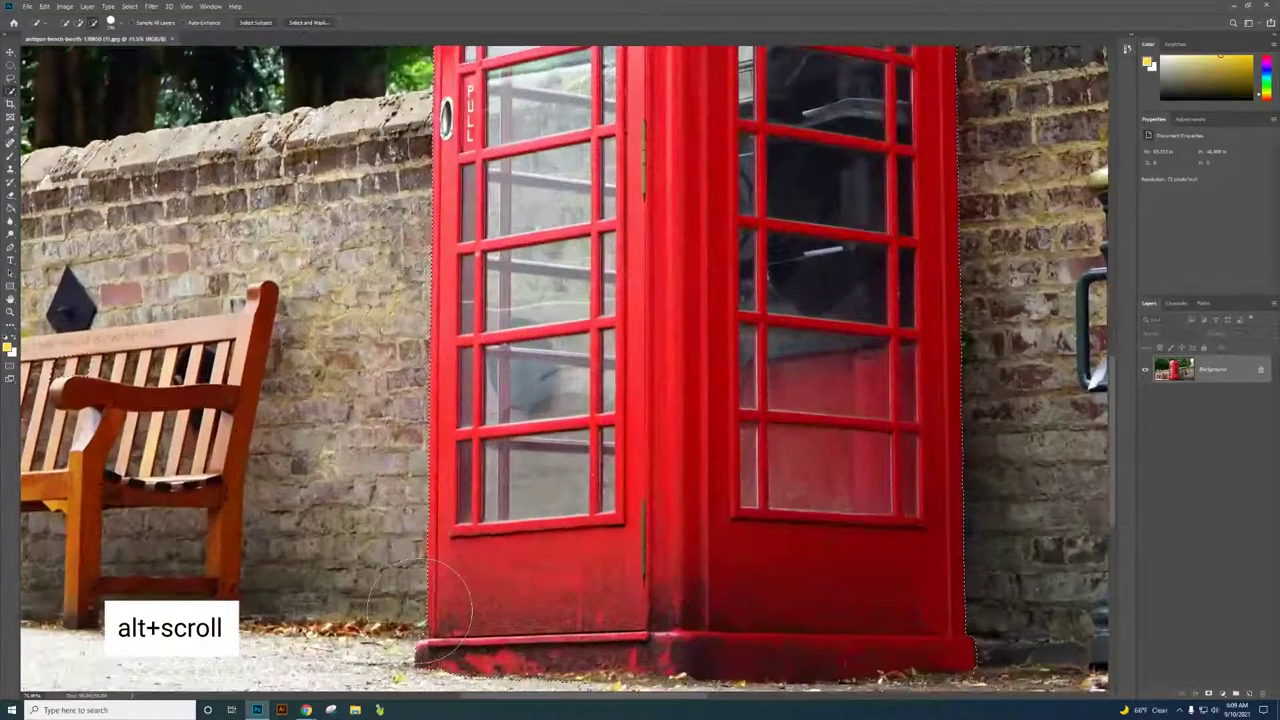
scroll(425, 610, up, 2)
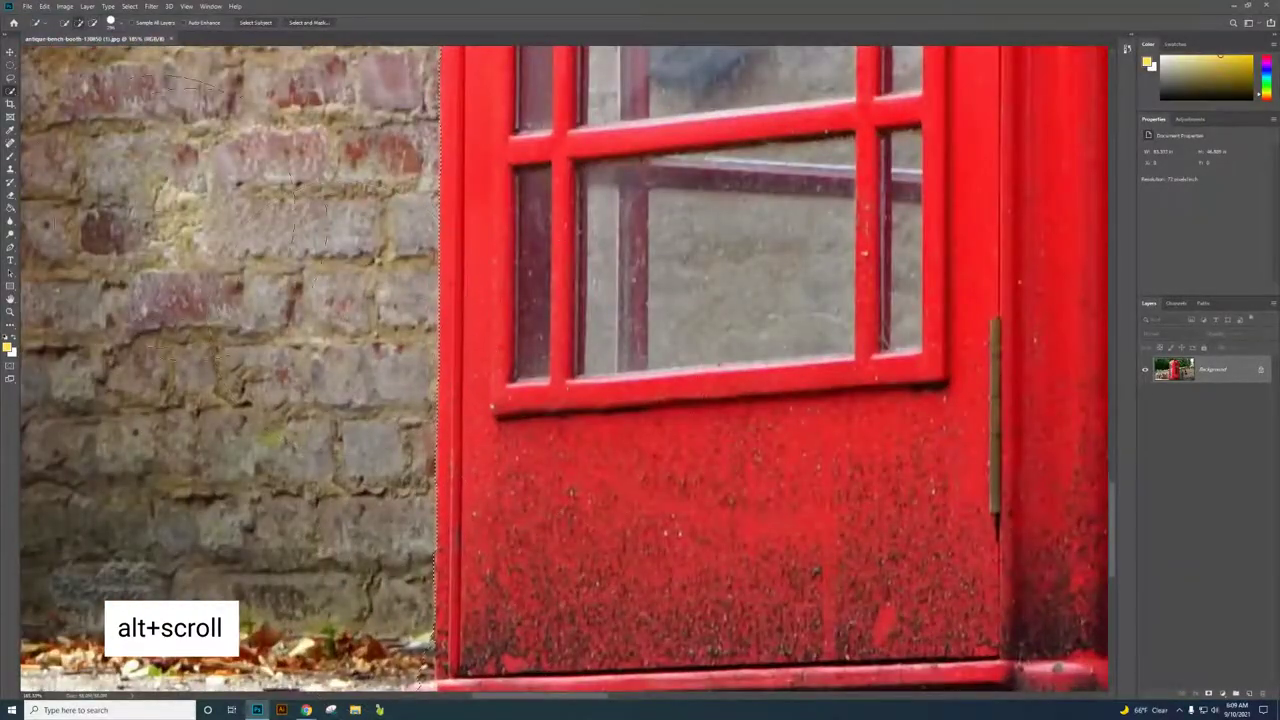
click(120, 25)
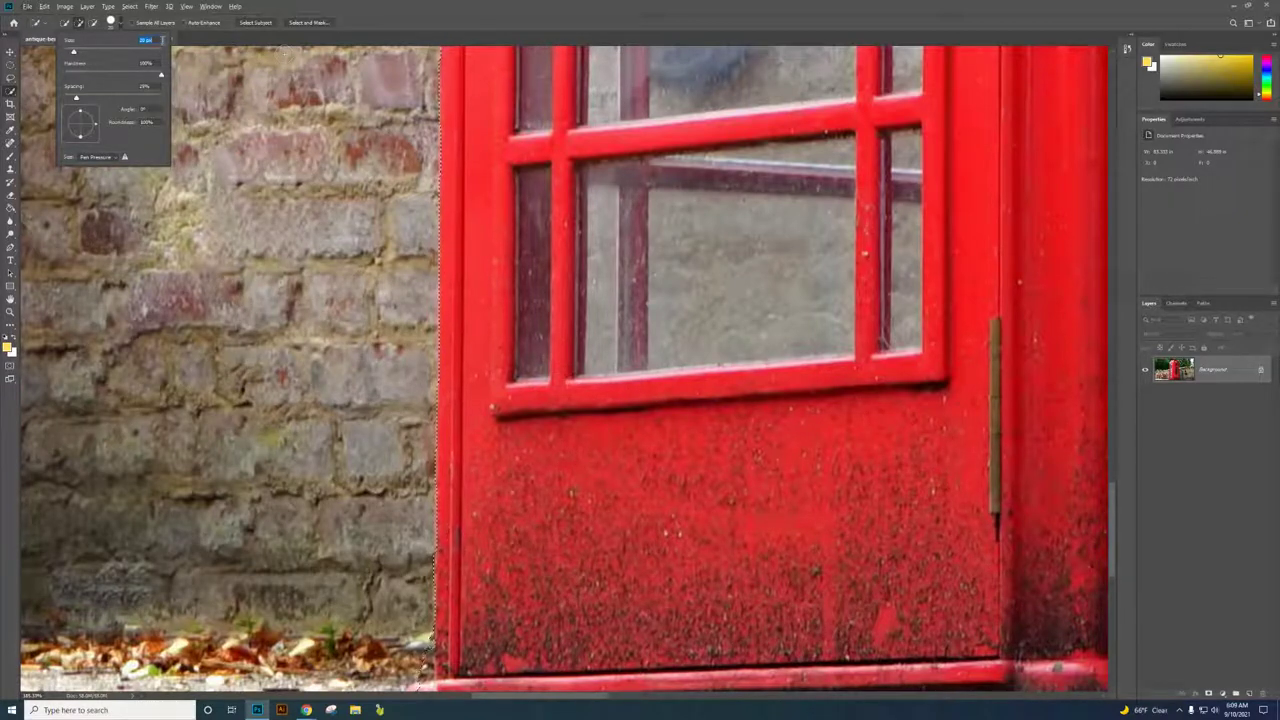
click(122, 22)
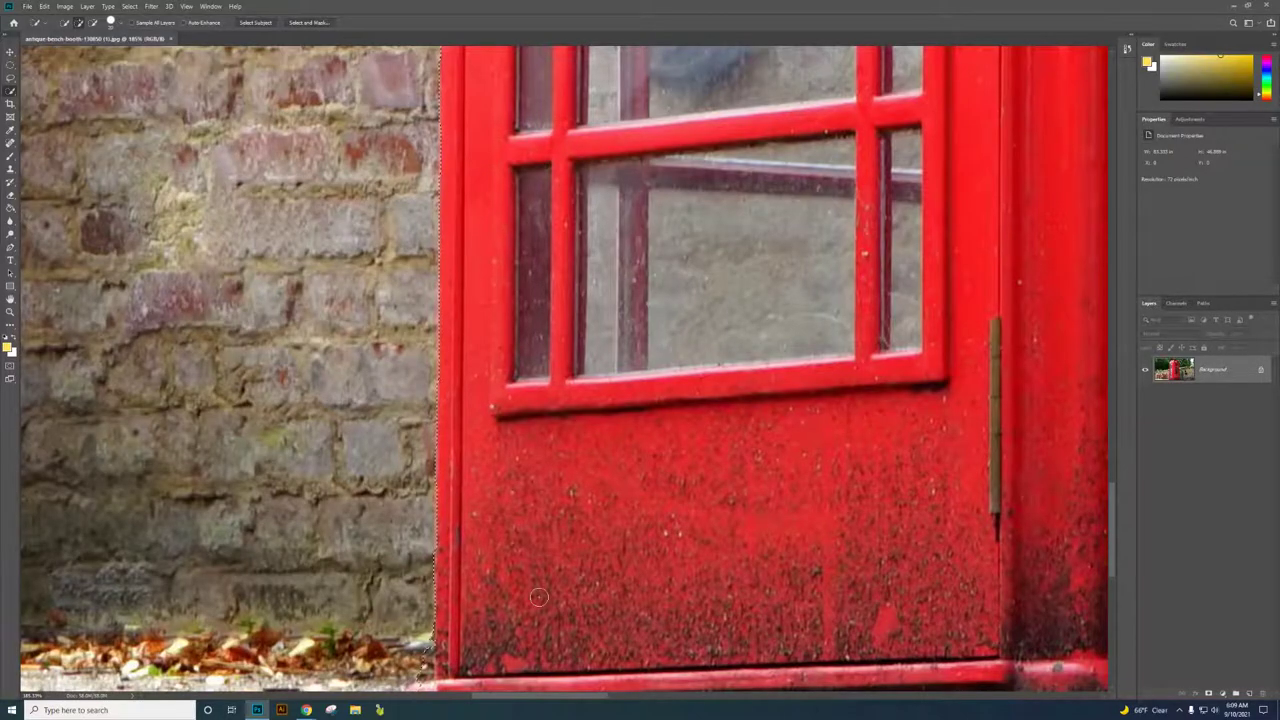
scroll(450, 600, up, 5)
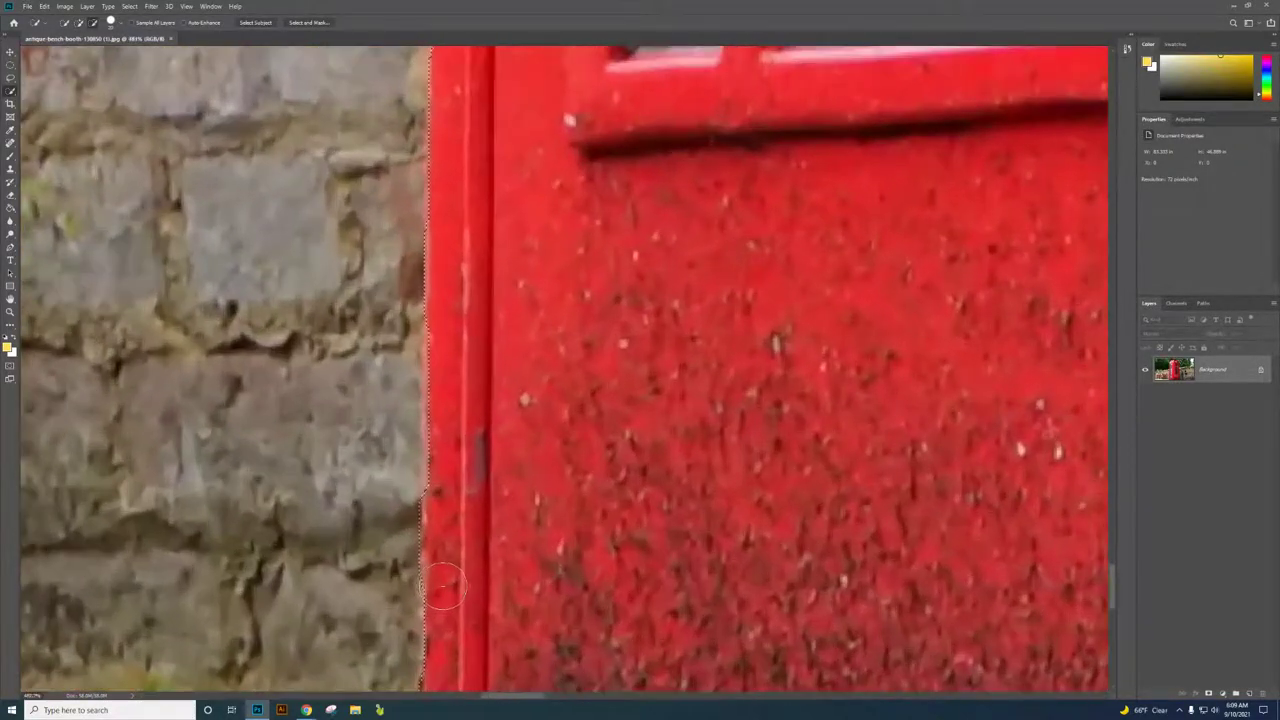
scroll(443, 588, up, 2)
scroll(431, 384, up, 3)
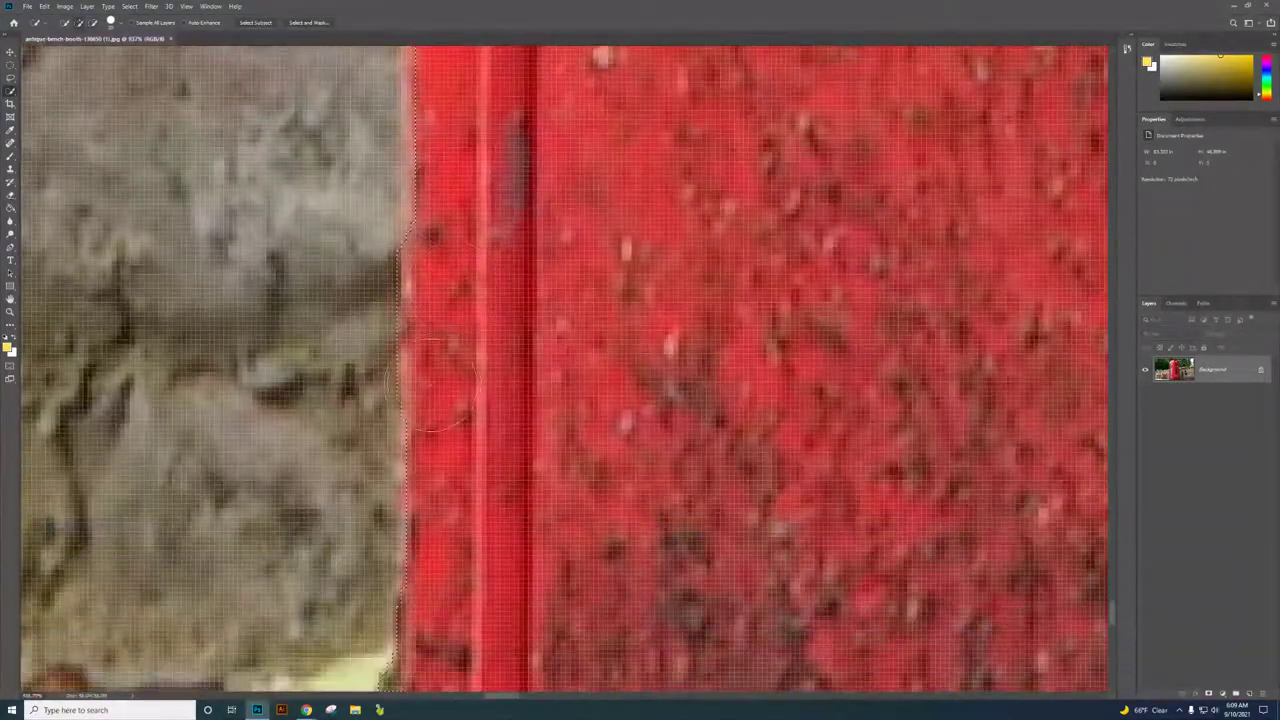
scroll(430, 380, down, 5)
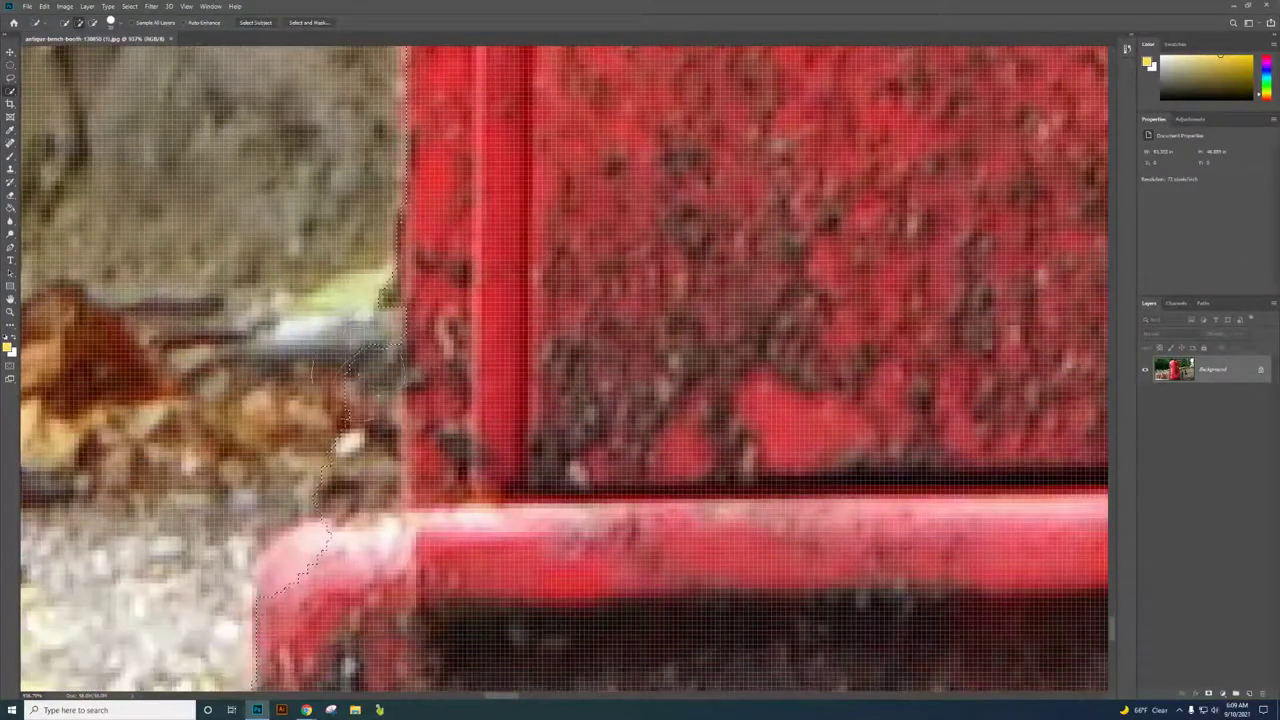
click(340, 325)
click(320, 565)
click(432, 595)
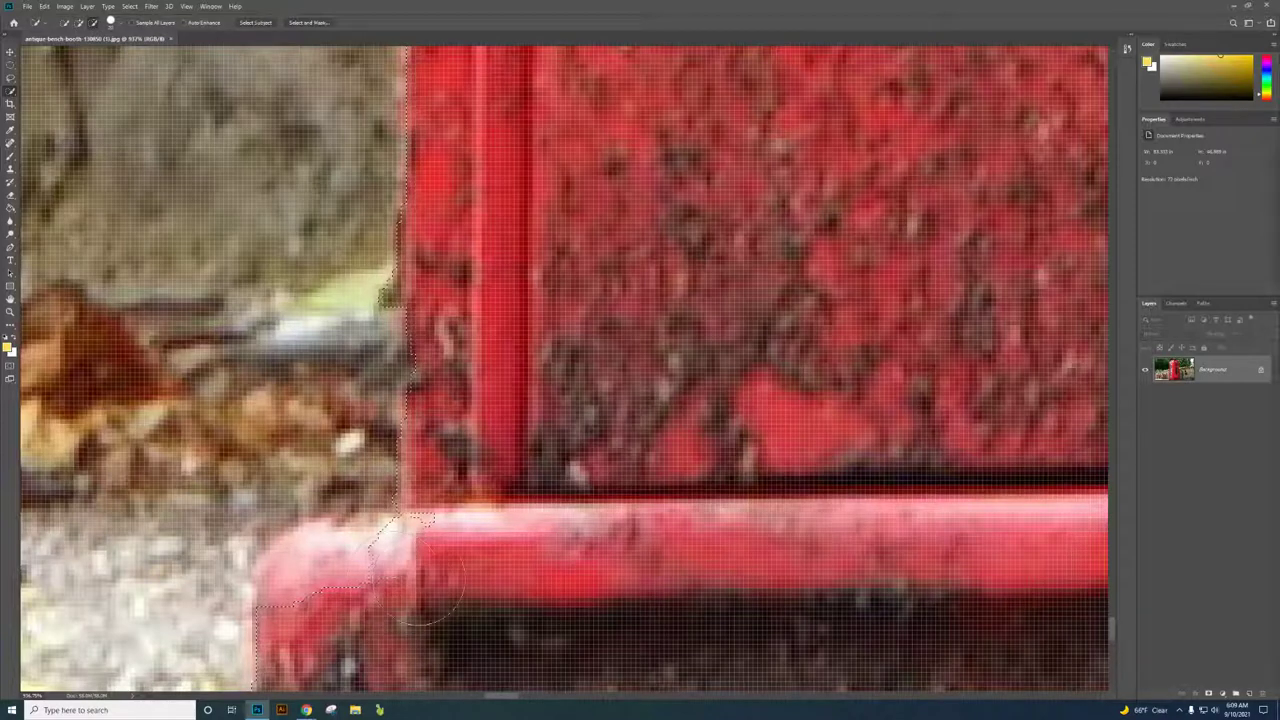
alt+click(315, 605)
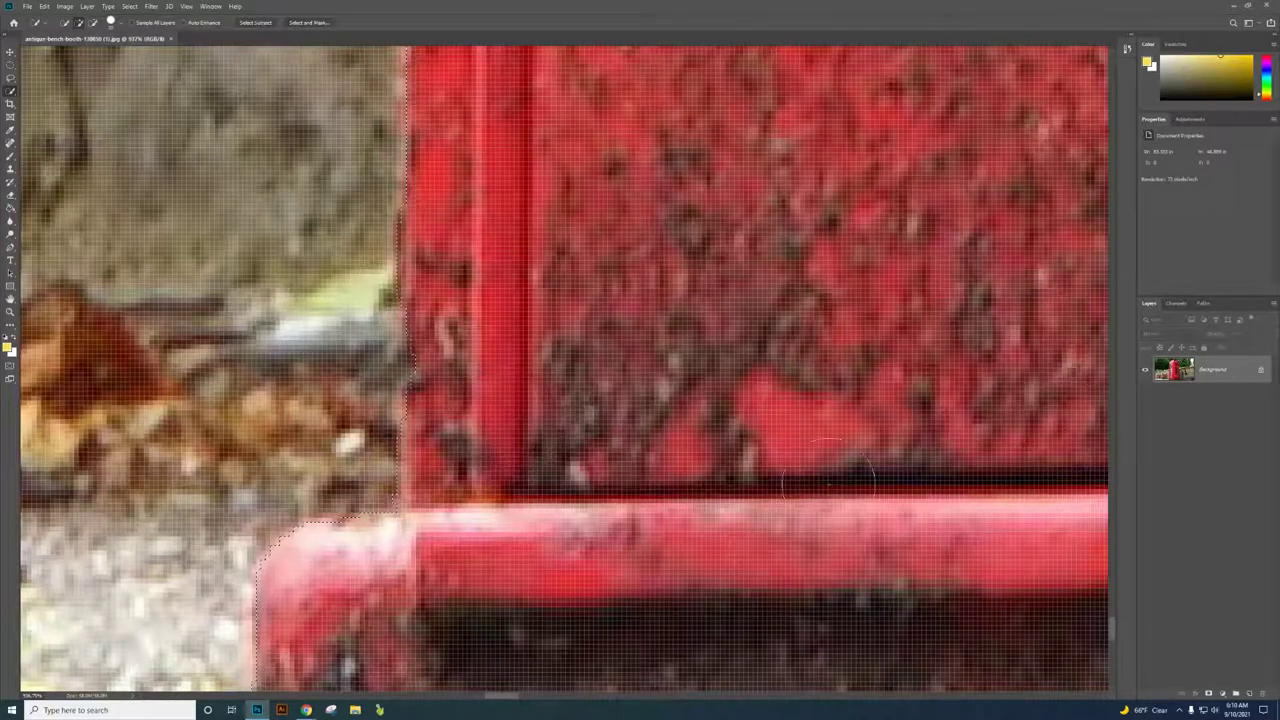
Check the selection up the booth's left door edge, undoing a bad stroke at the window ledge.
scroll(519, 431, up, 1)
scroll(525, 430, up, 5)
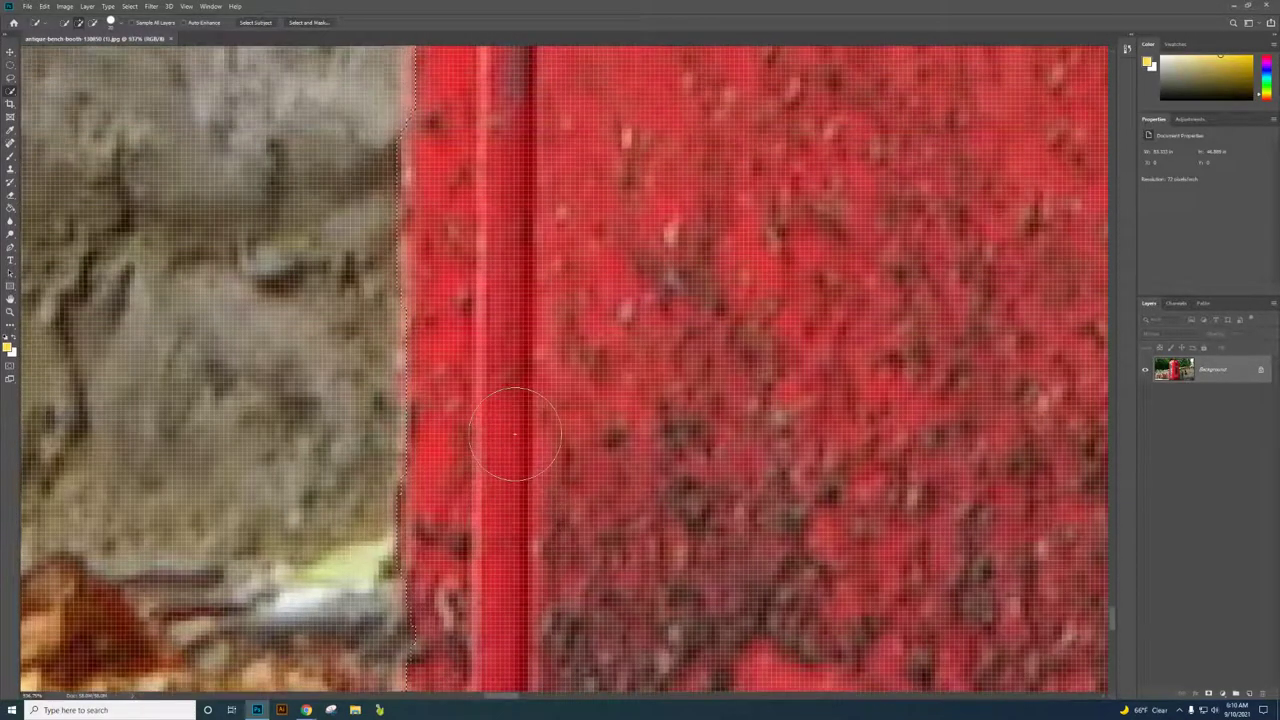
scroll(462, 477, up, 2)
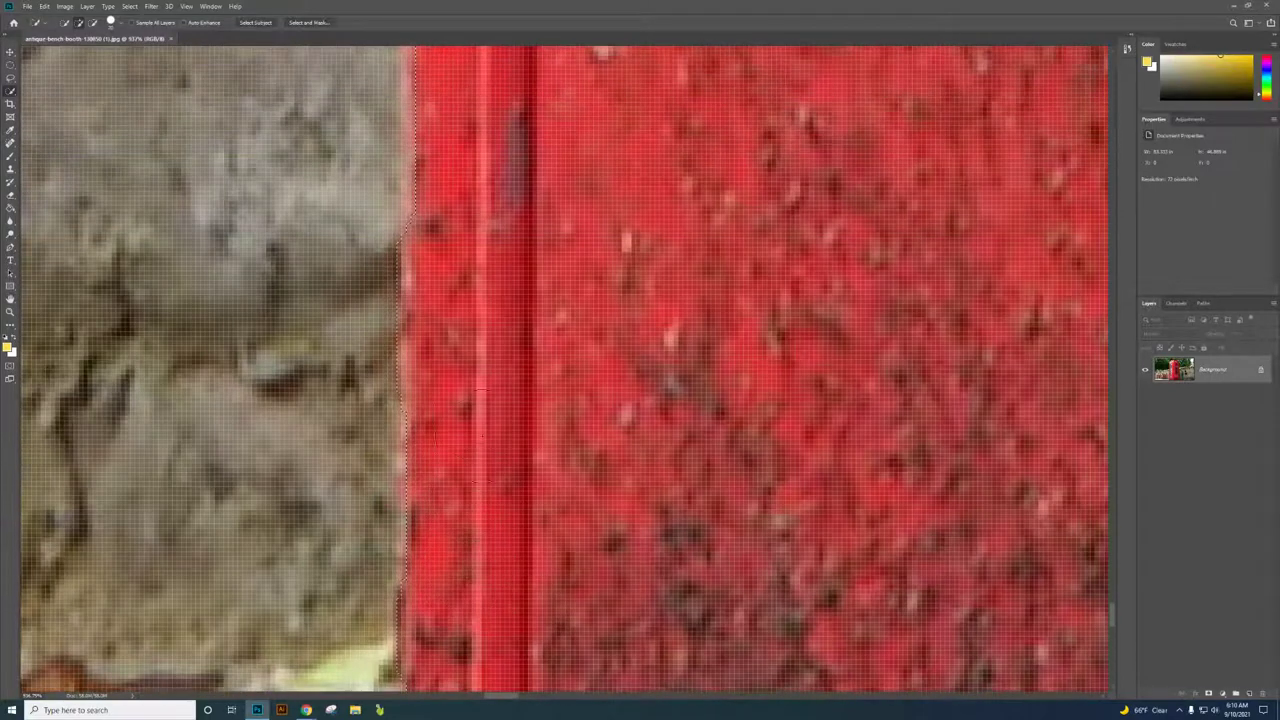
scroll(1048, 390, up, 1)
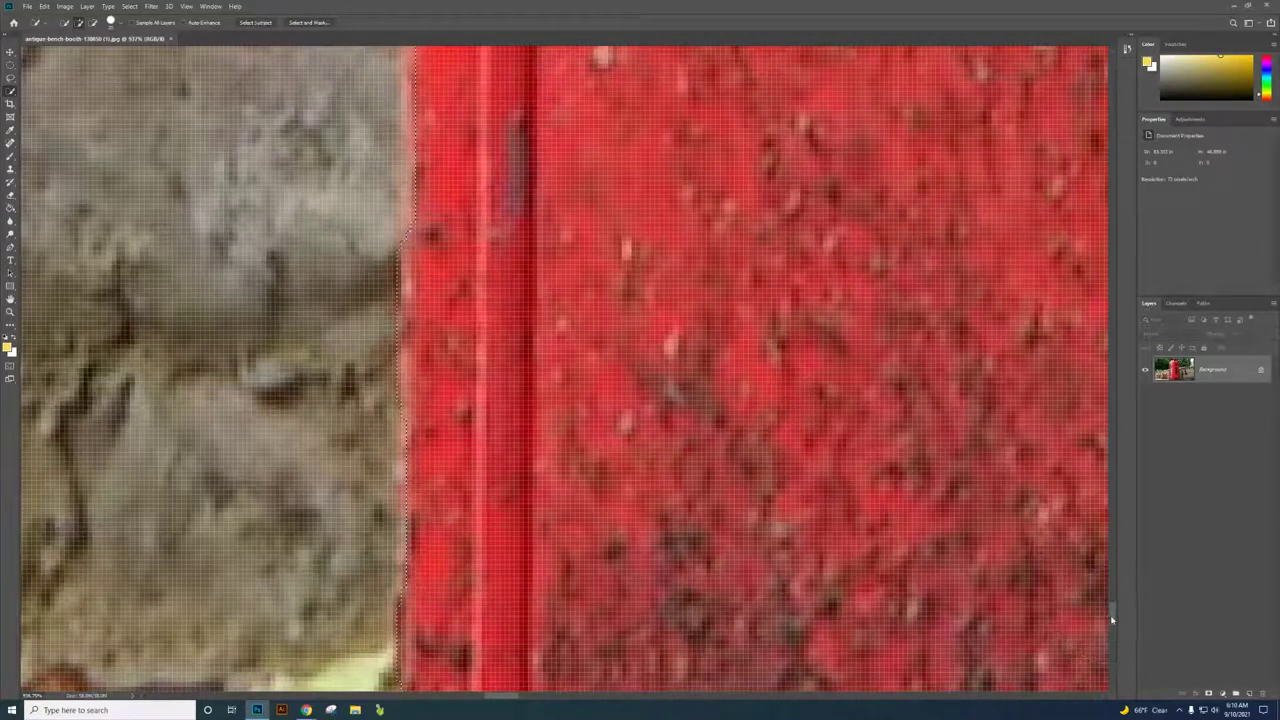
scroll(1111, 620, up, 5)
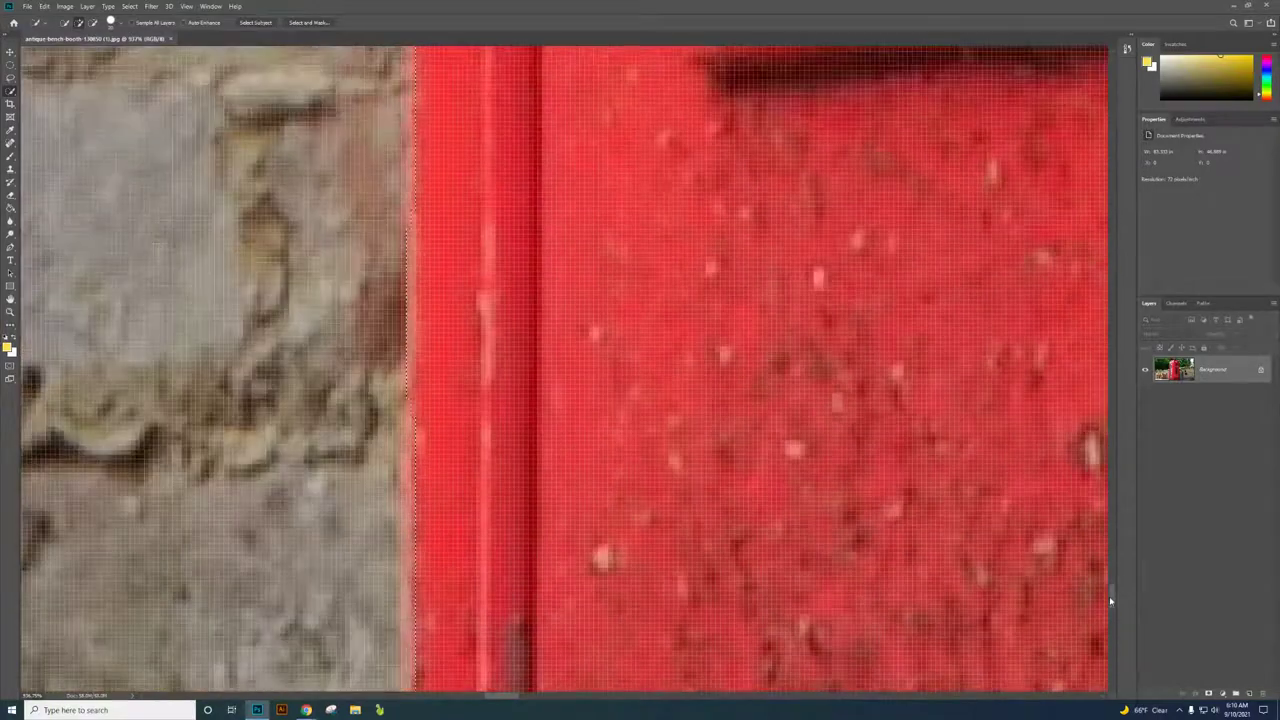
scroll(1109, 594, up, 10)
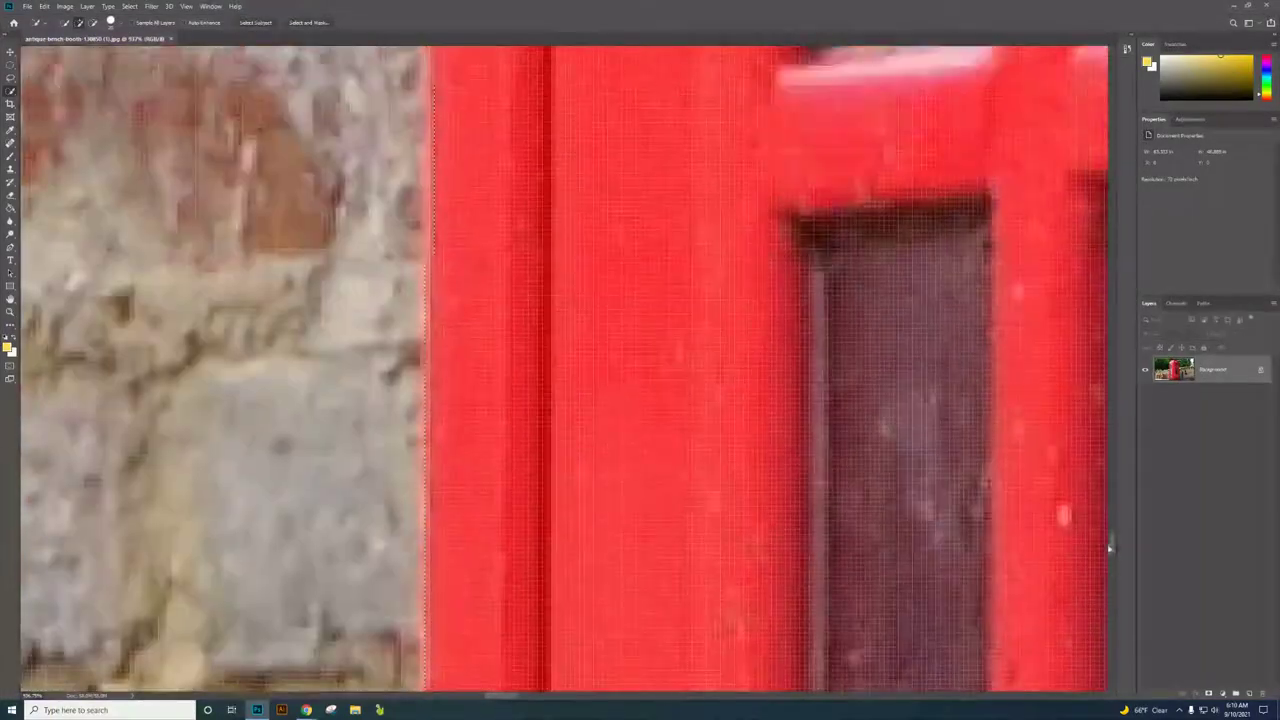
scroll(1105, 531, up, 10)
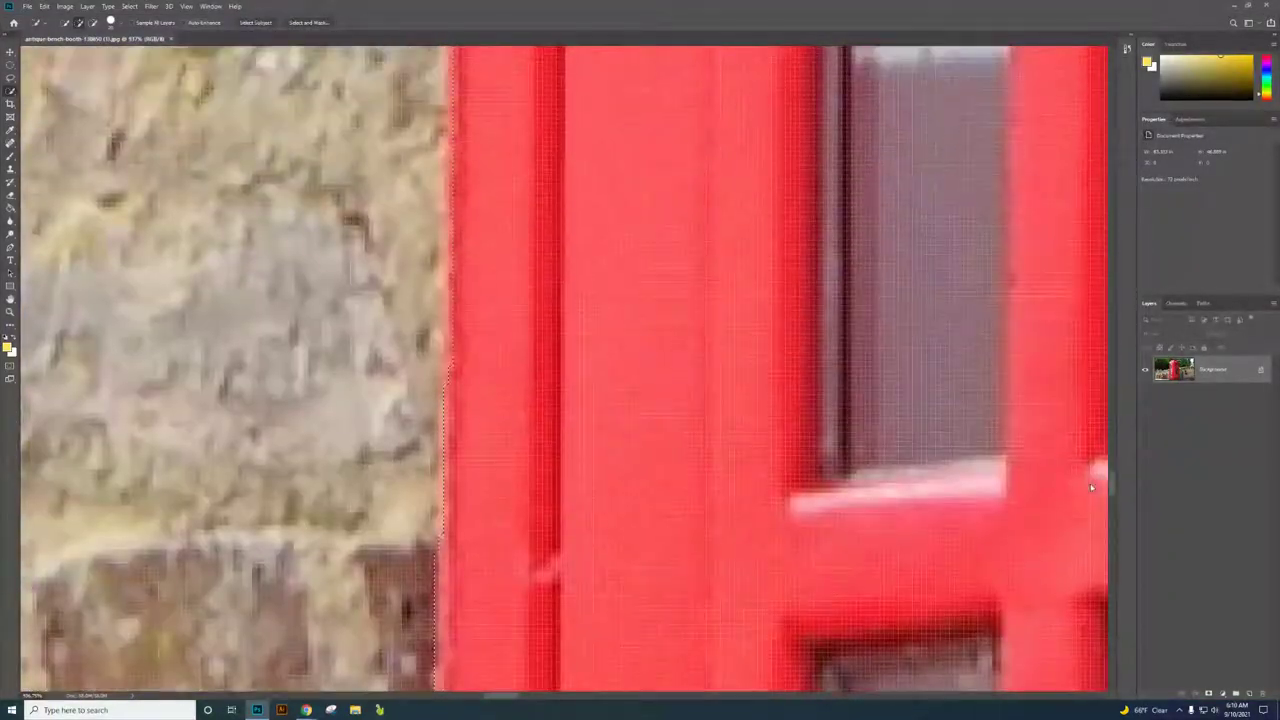
scroll(1090, 482, up, 10)
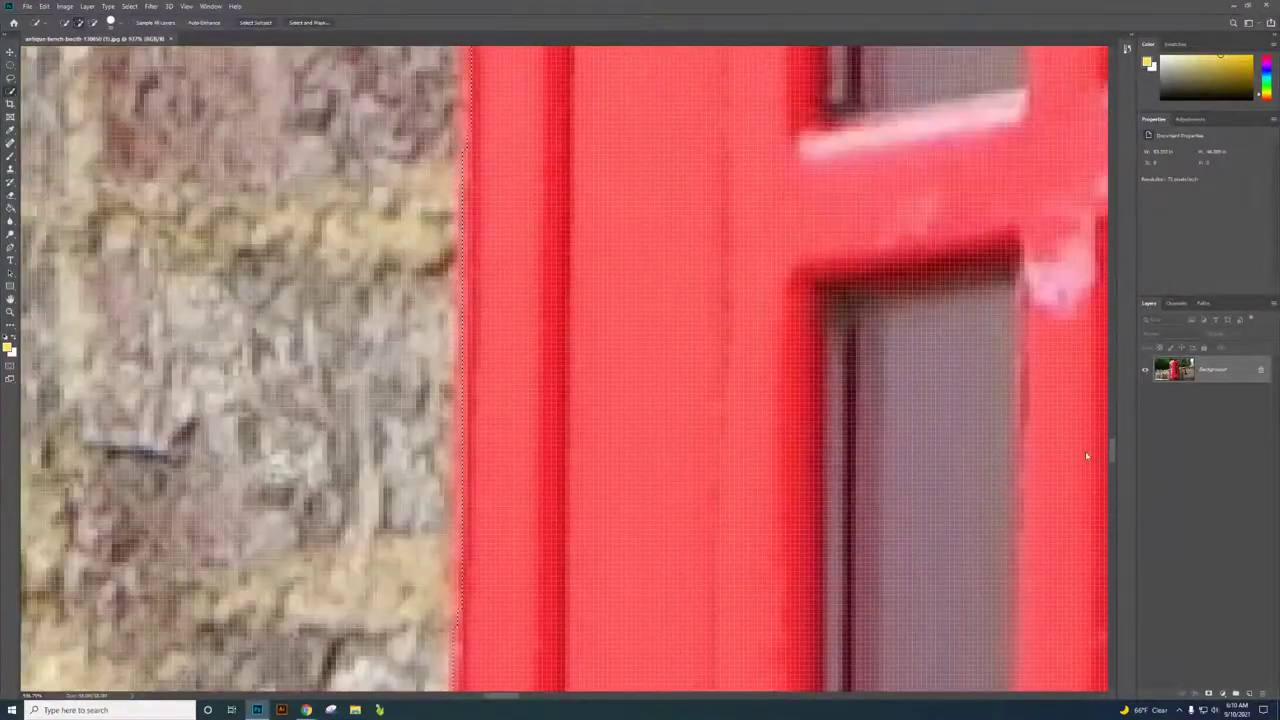
scroll(1085, 439, up, 10)
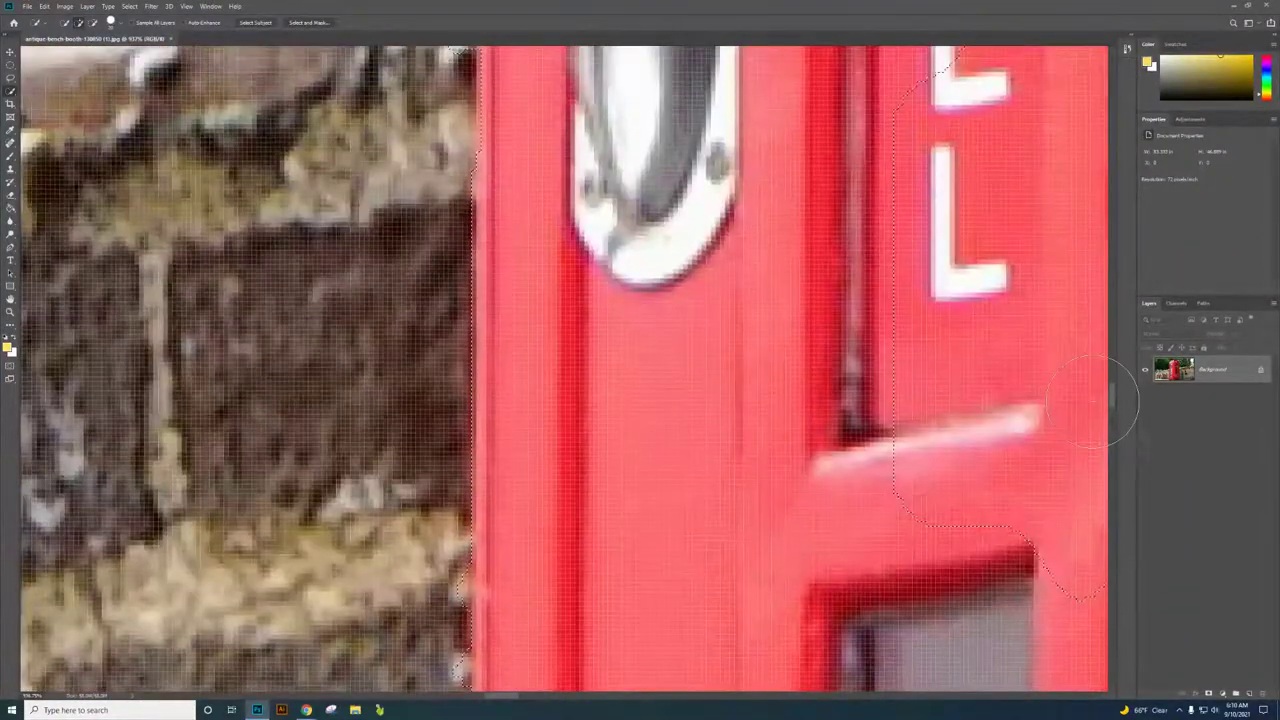
mouse_move(943, 457)
mouse_down()
mouse_move(1063, 429)
mouse_move(1070, 440)
mouse_up()
key(ctrl+z)
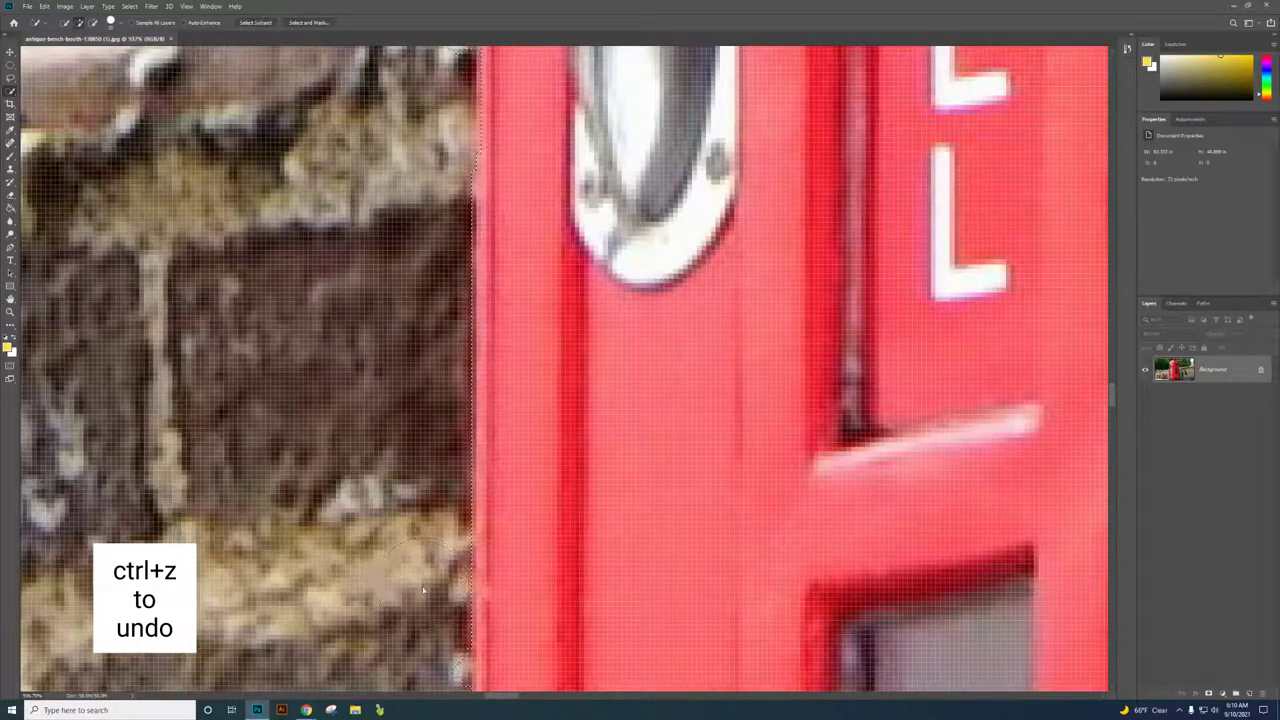
scroll(420, 585, down, 2)
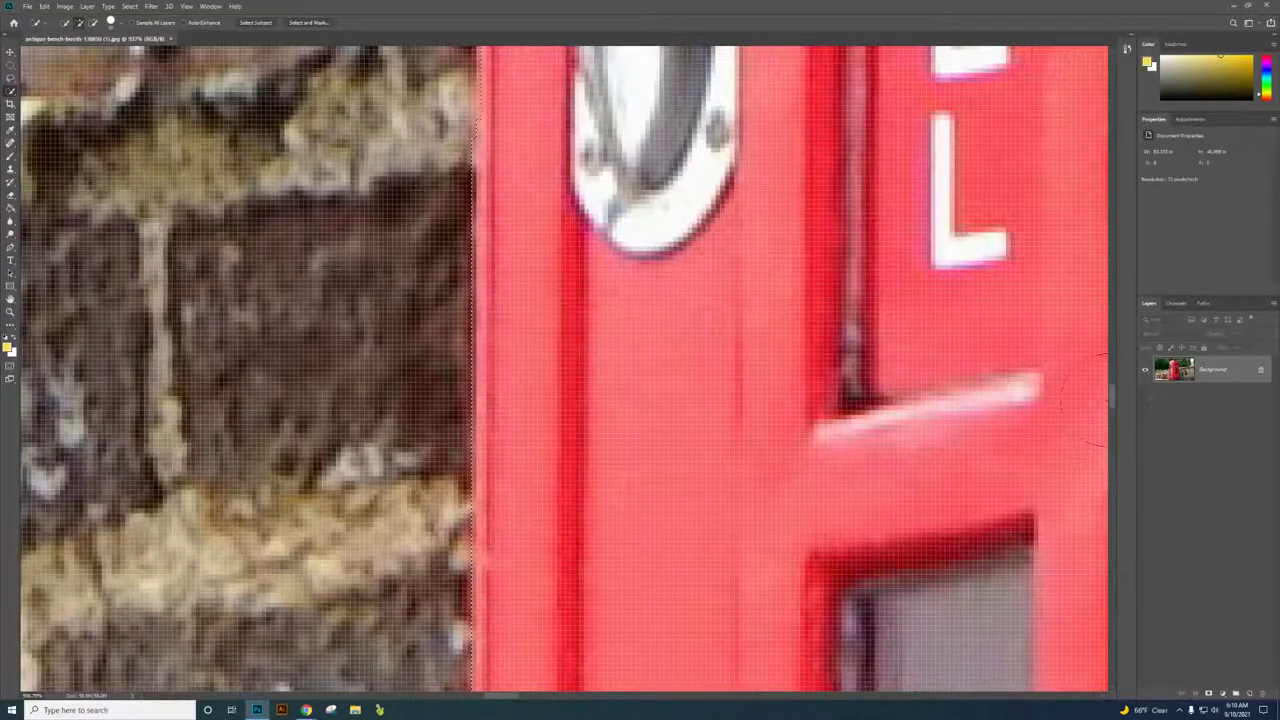
drag(1113, 403, 1116, 380)
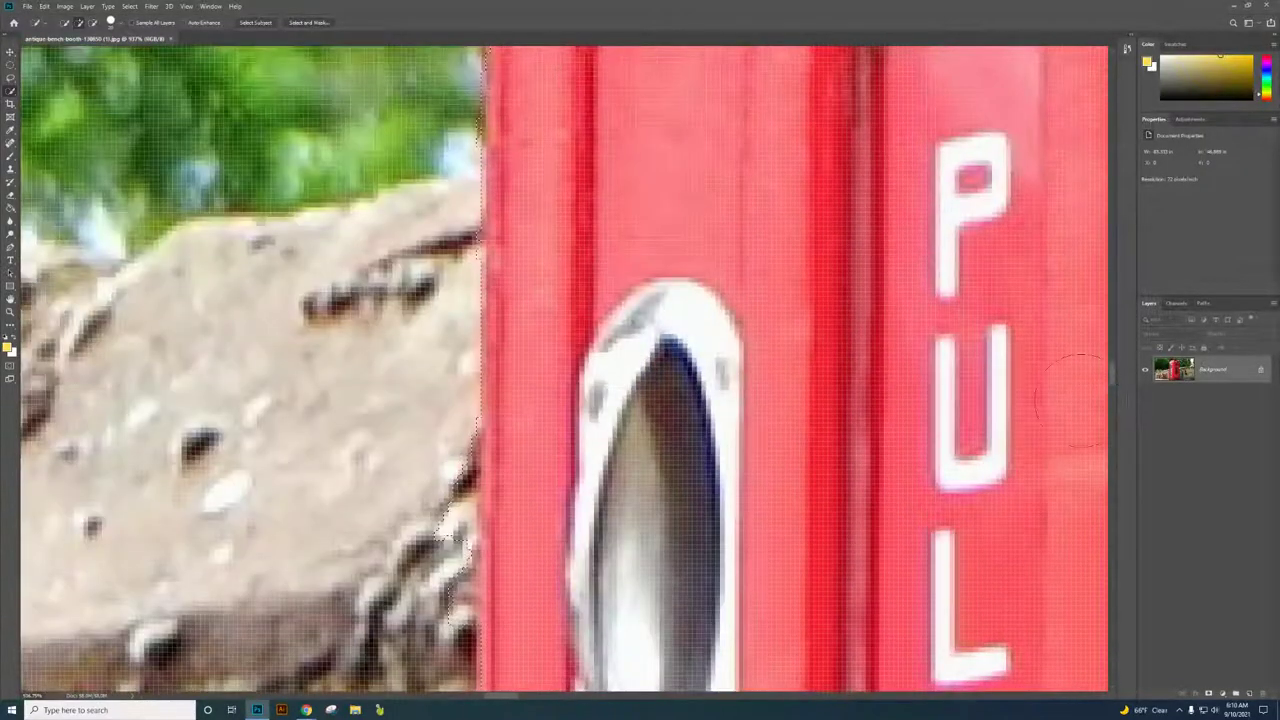
scroll(430, 468, down, 1)
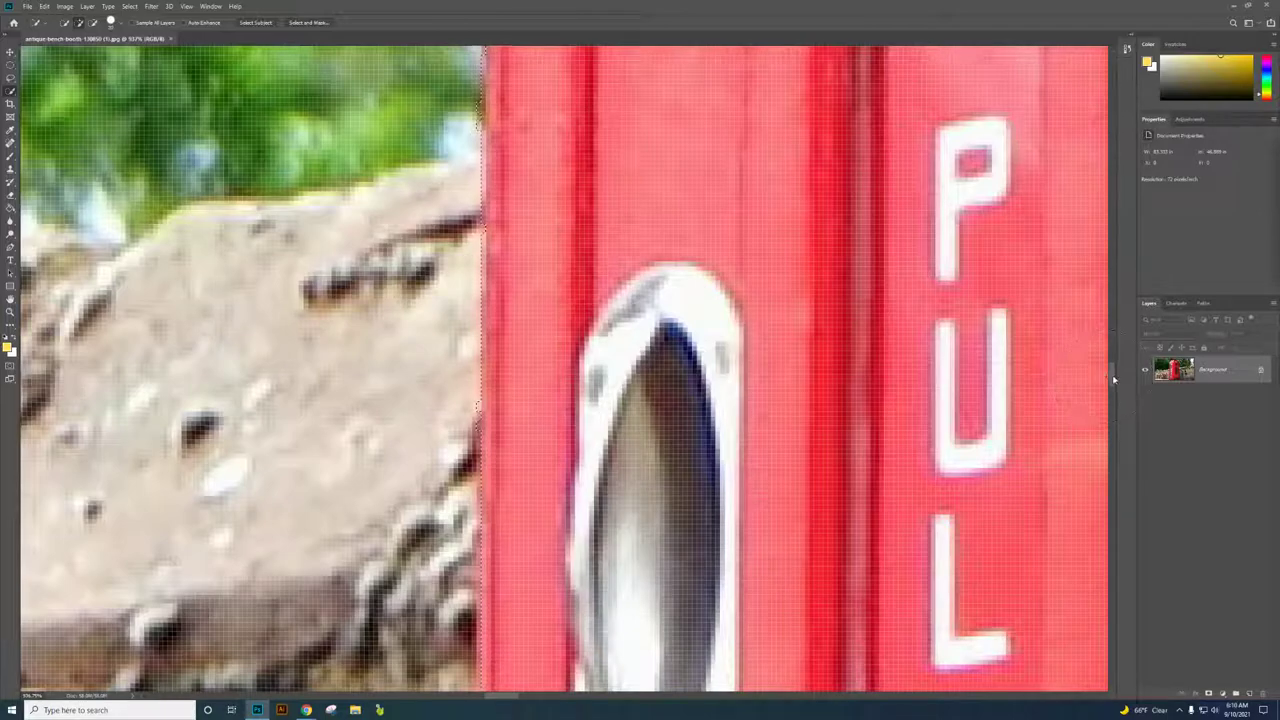
drag(1113, 378, 1131, 185)
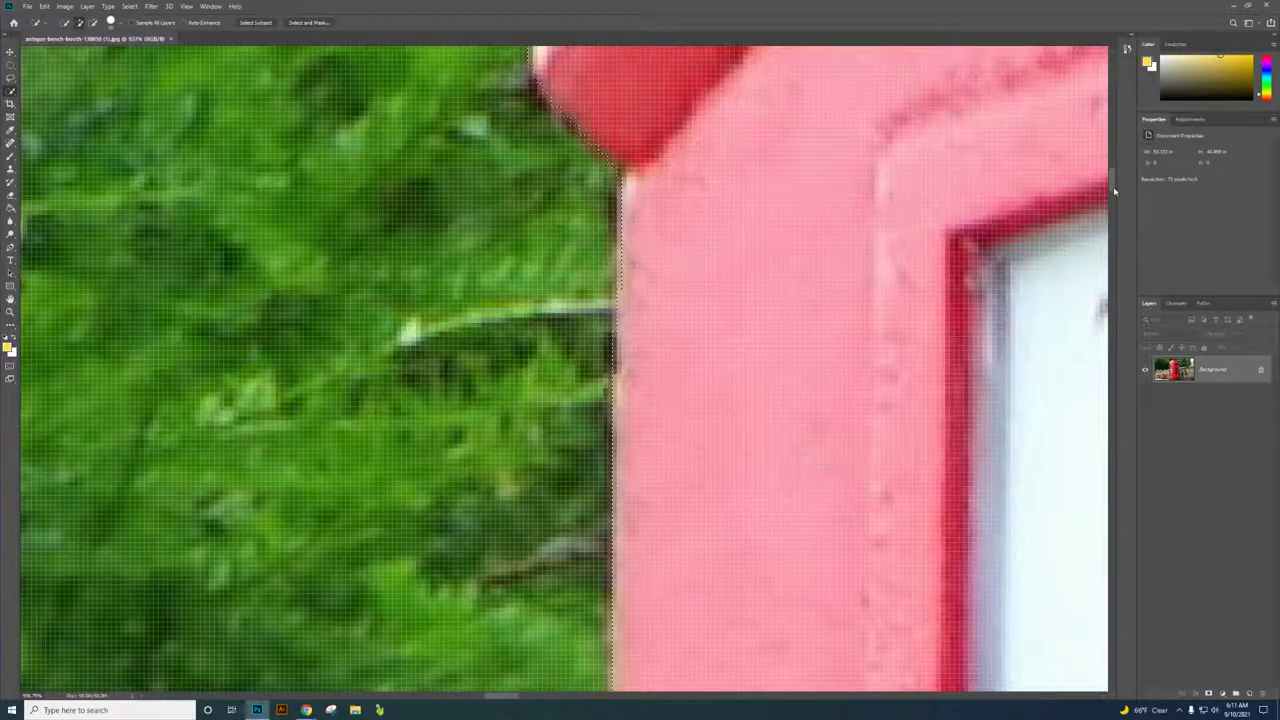
Pan up to the booth's crown and try a roof-edge adjustment, undoing it.
drag(1114, 190, 1120, 165)
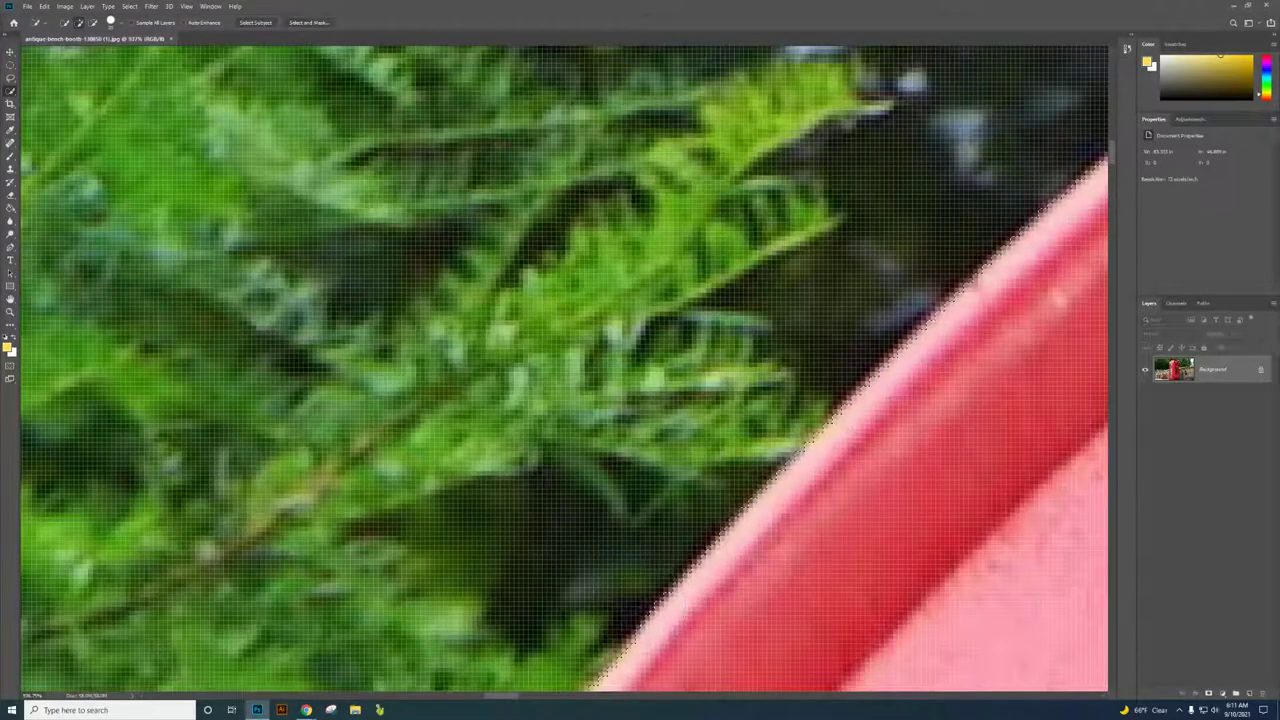
click(522, 697)
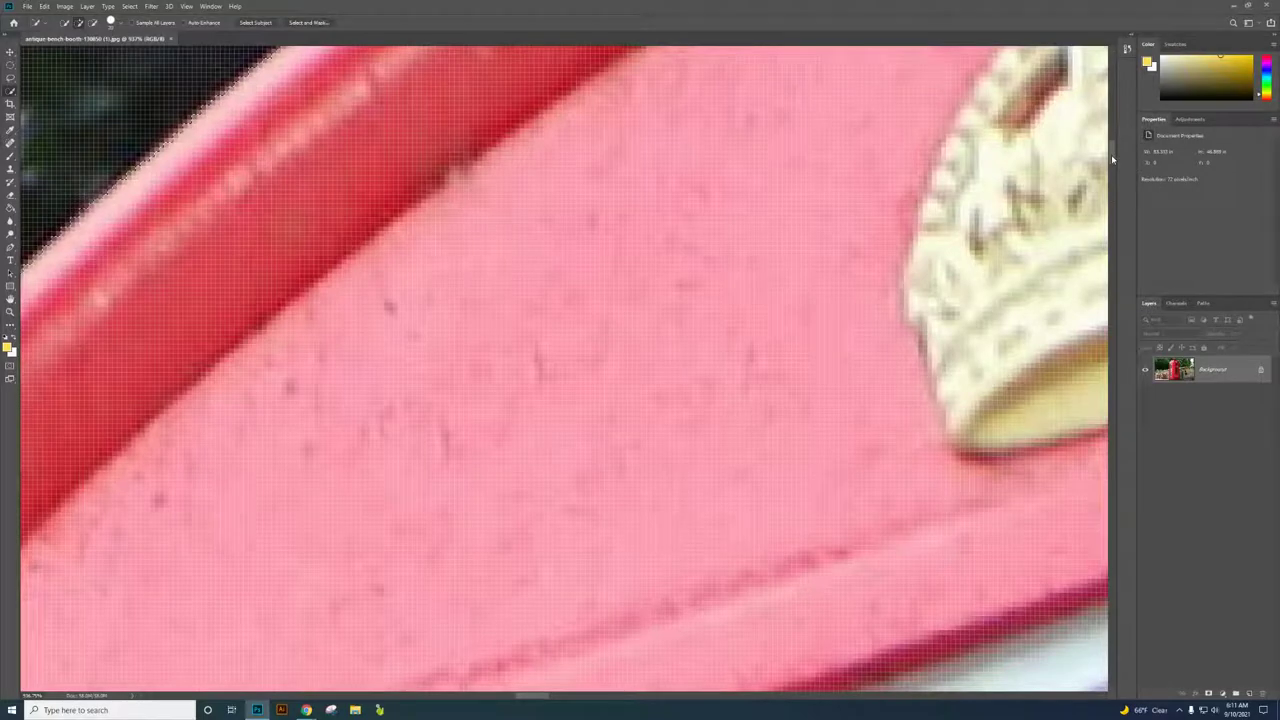
drag(1111, 154, 1112, 136)
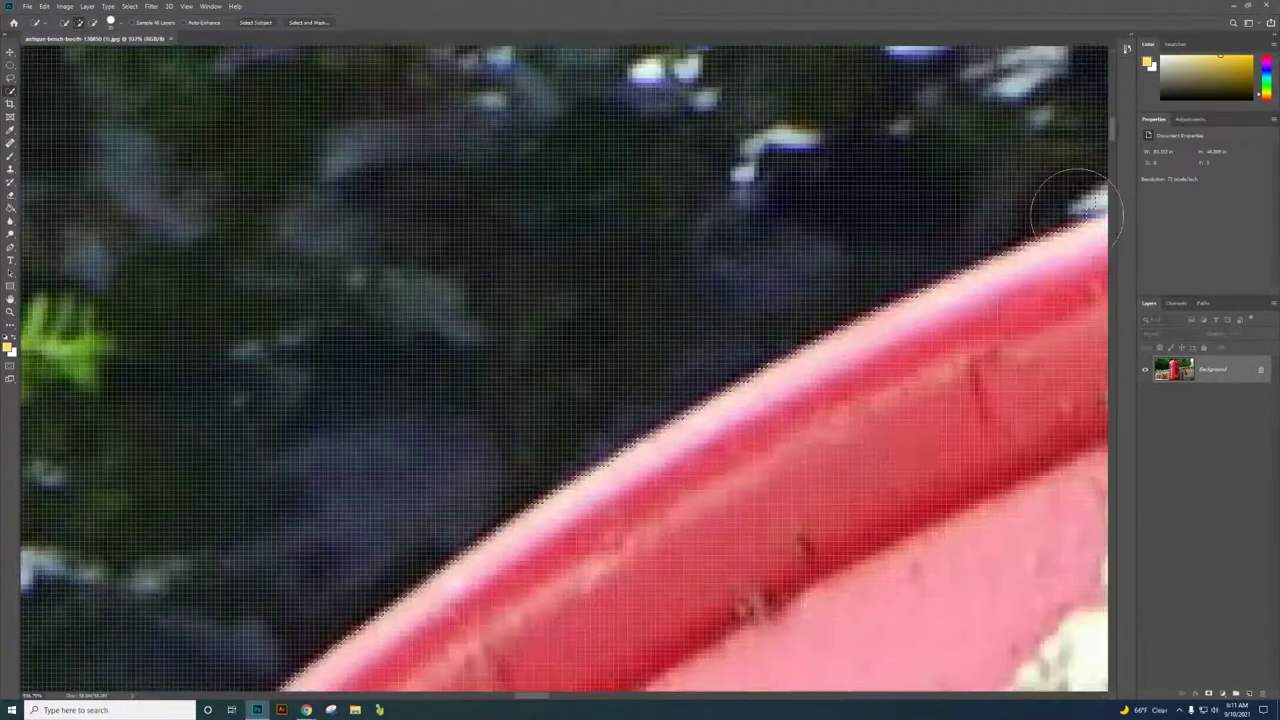
drag(531, 695, 572, 695)
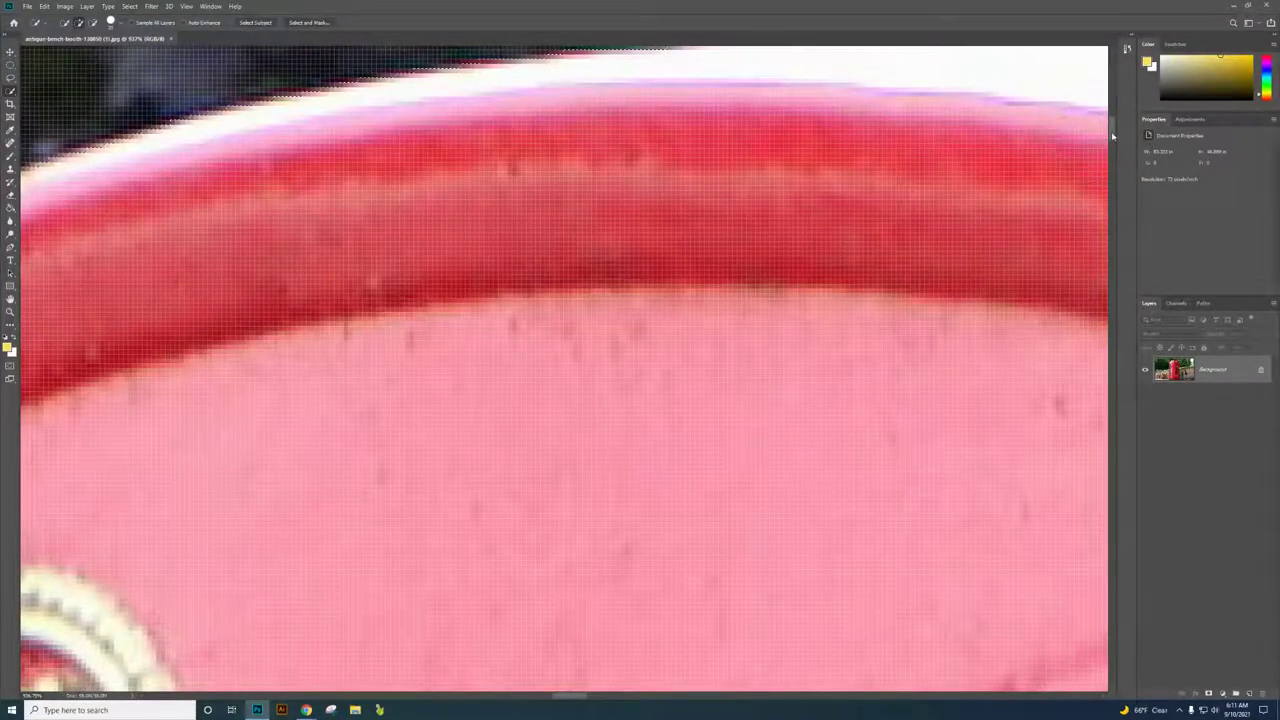
drag(1112, 135, 1111, 118)
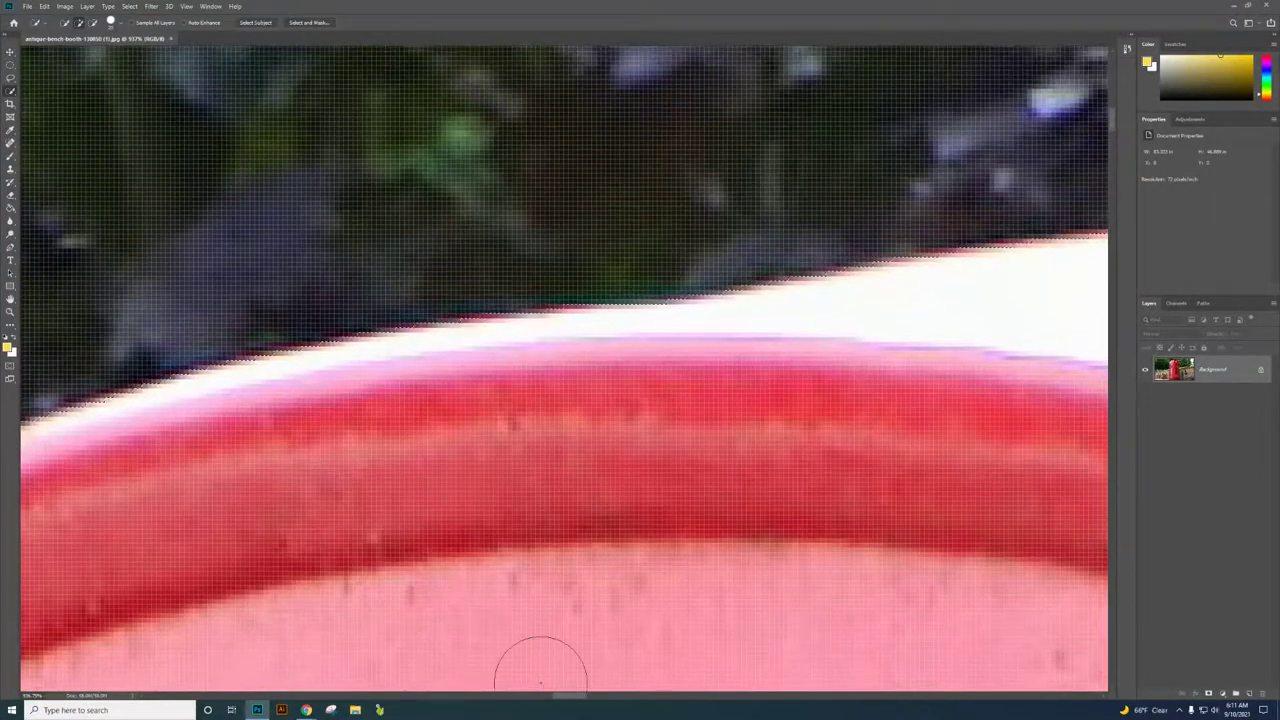
drag(593, 703, 628, 701)
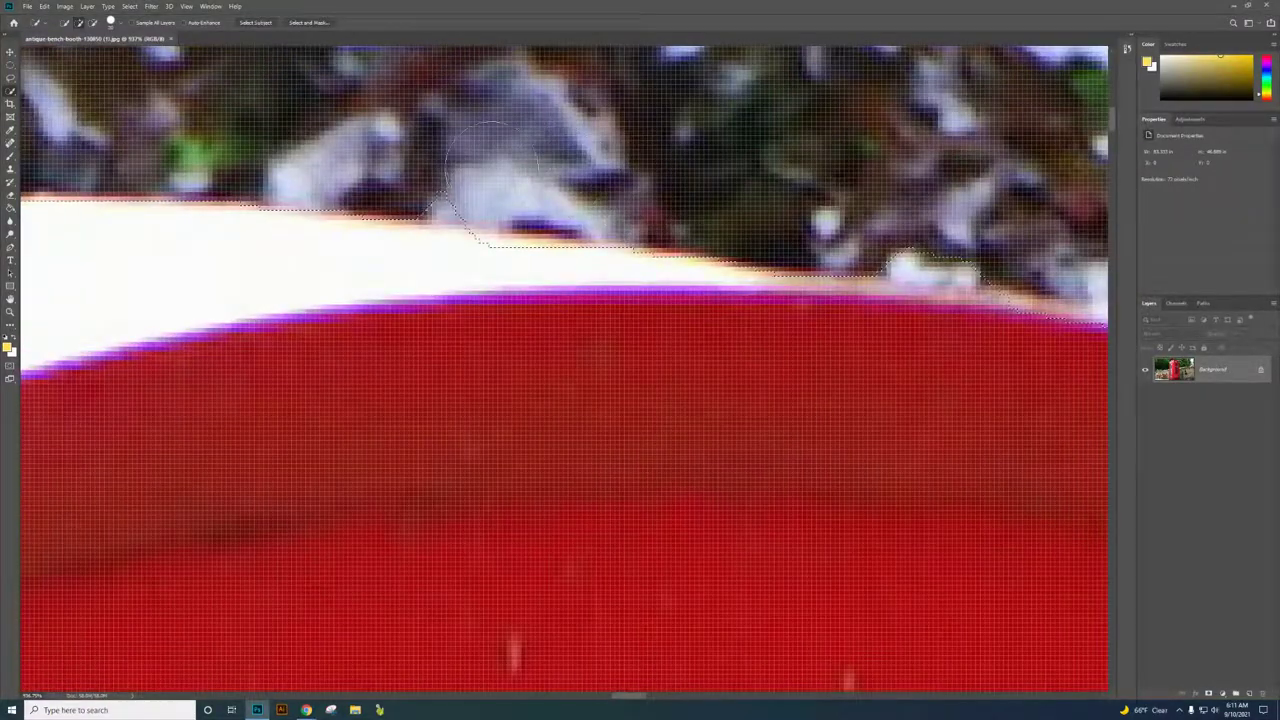
click(458, 175)
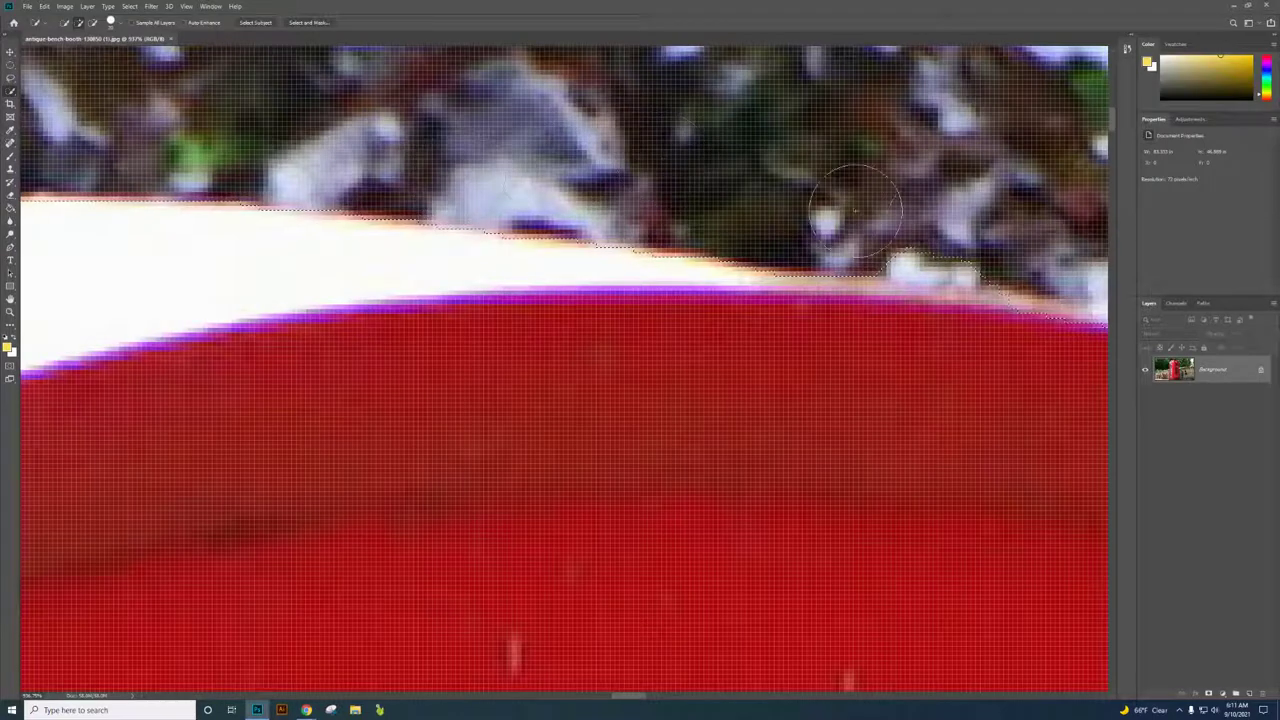
click(1000, 240)
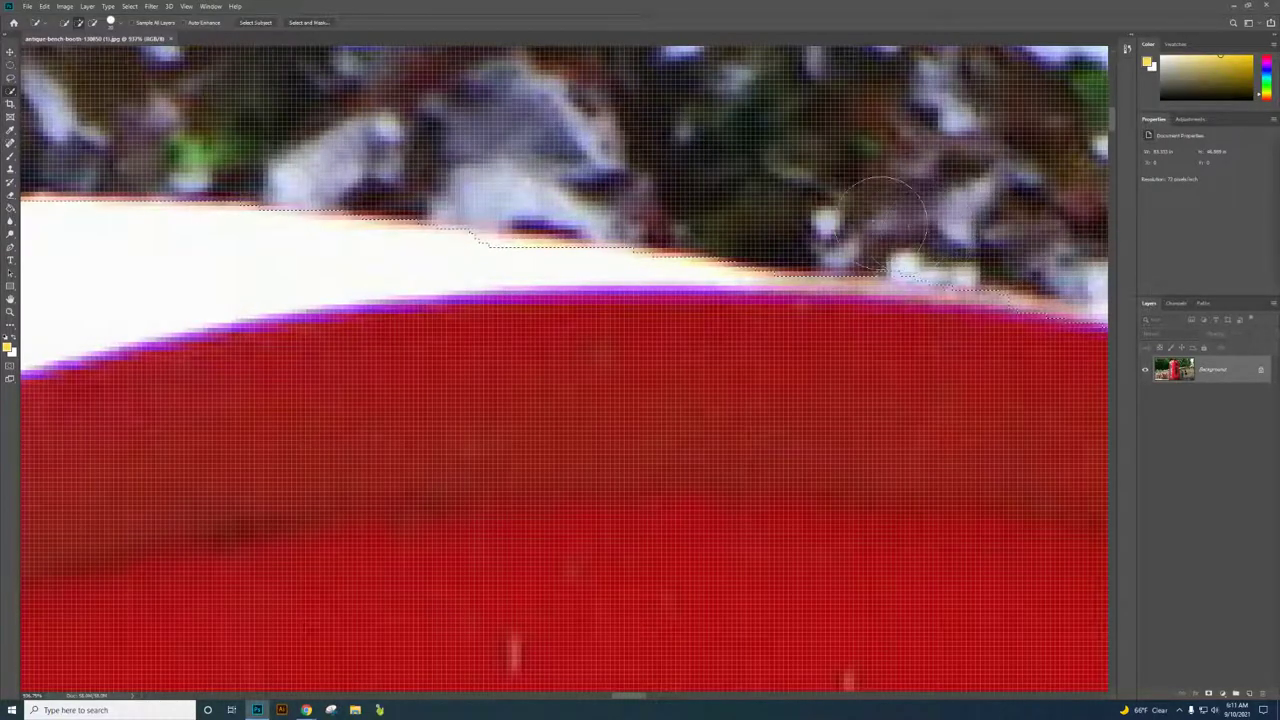
key(ctrl+z)
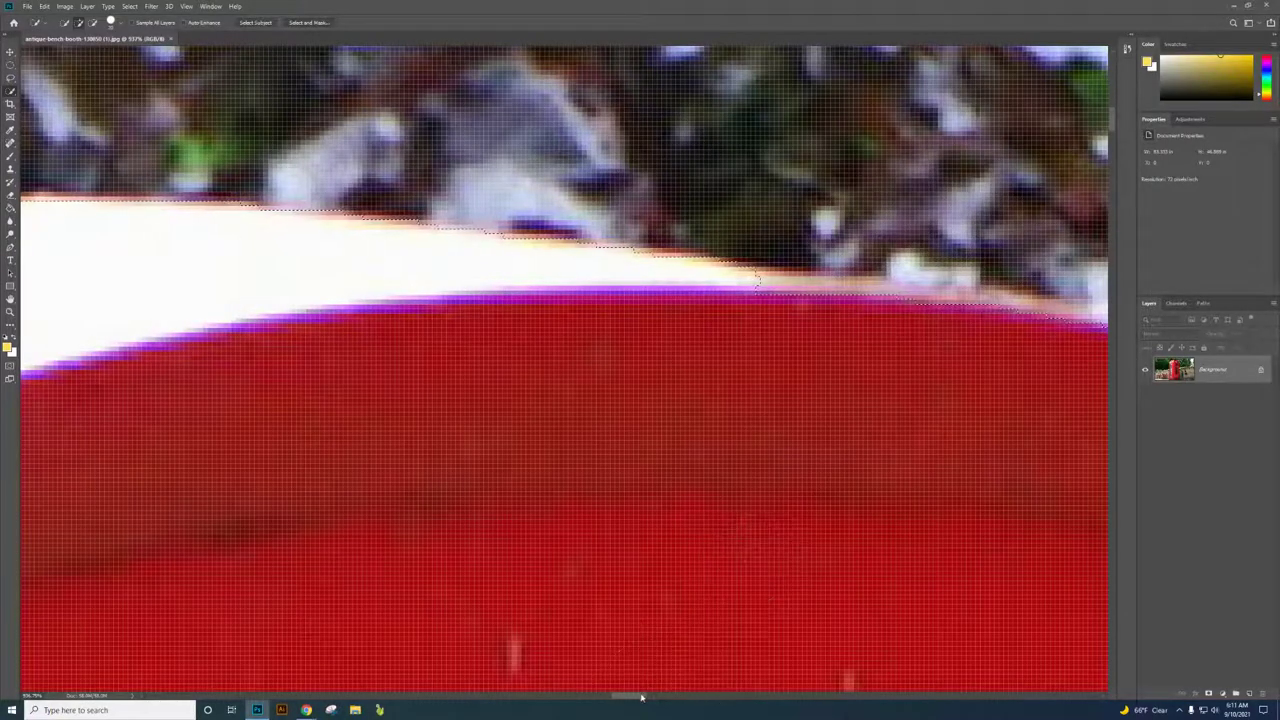
Brush along the booth's curved top edge to add it to the selection.
mouse_move(641, 697)
mouse_down()
mouse_move(686, 696)
mouse_move(645, 694)
mouse_move(656, 690)
mouse_up()
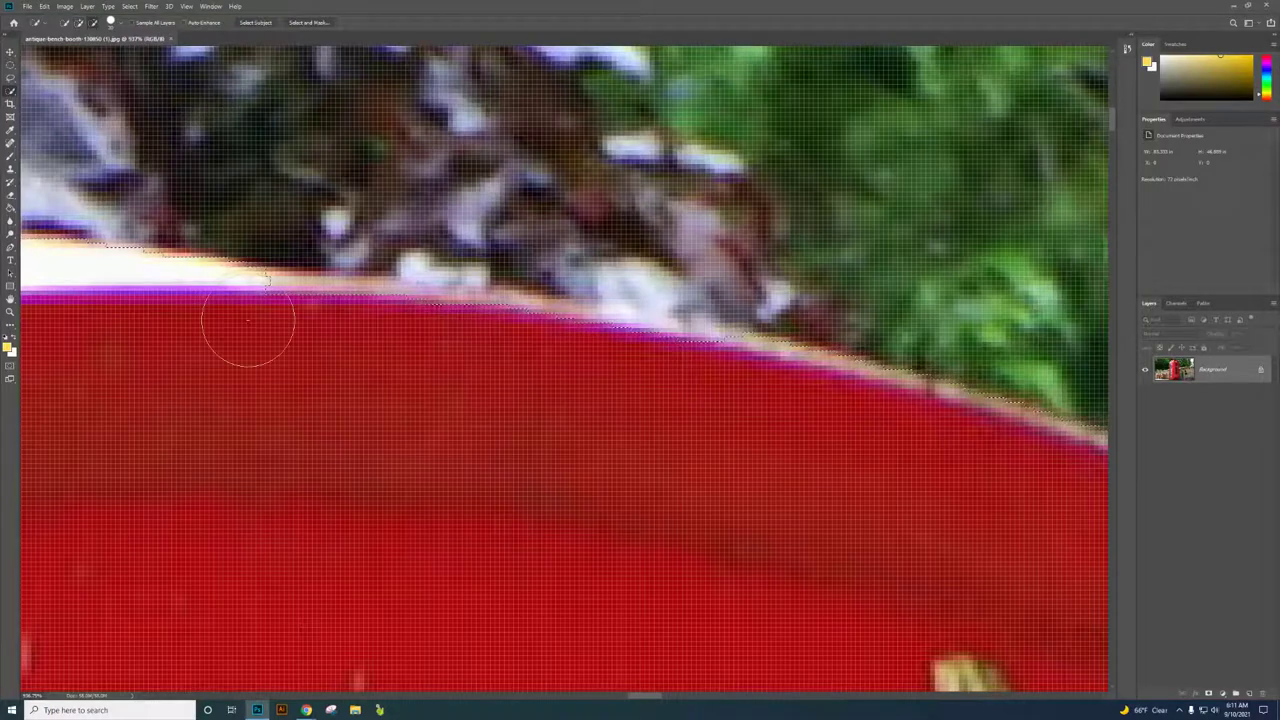
mouse_move(246, 323)
mouse_down()
mouse_move(809, 386)
mouse_move(826, 417)
mouse_up()
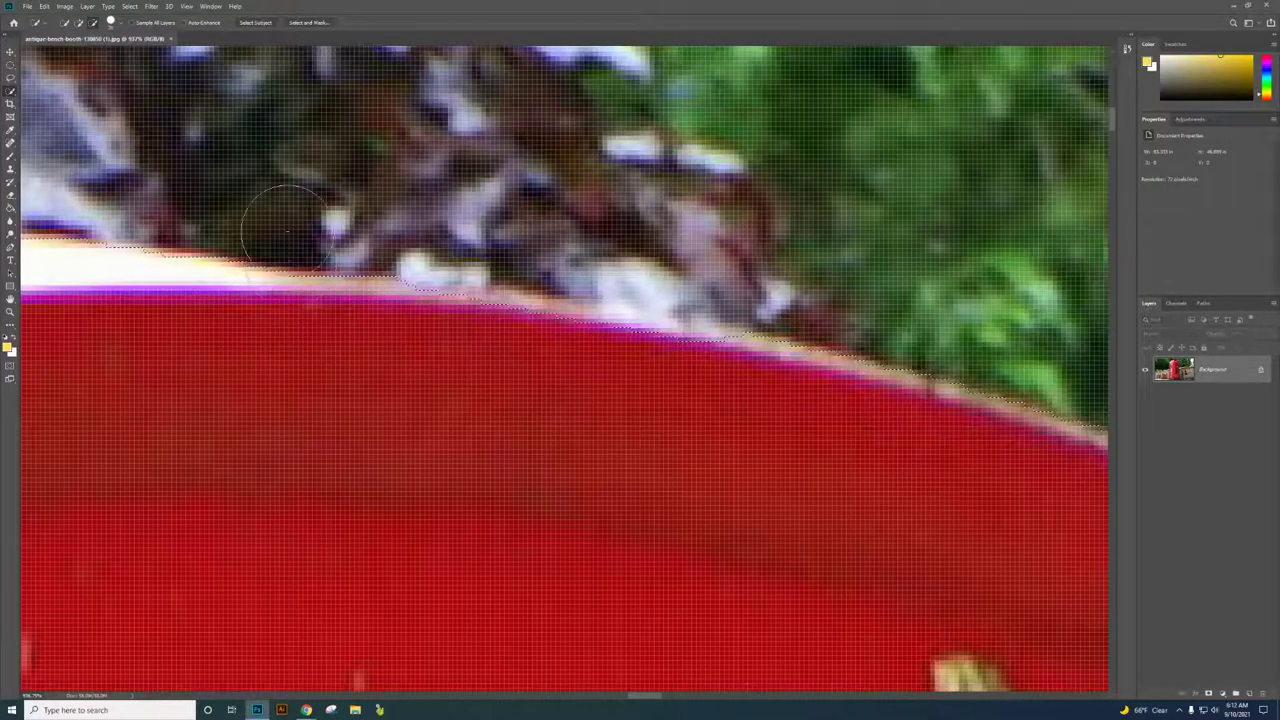
drag(647, 697, 675, 705)
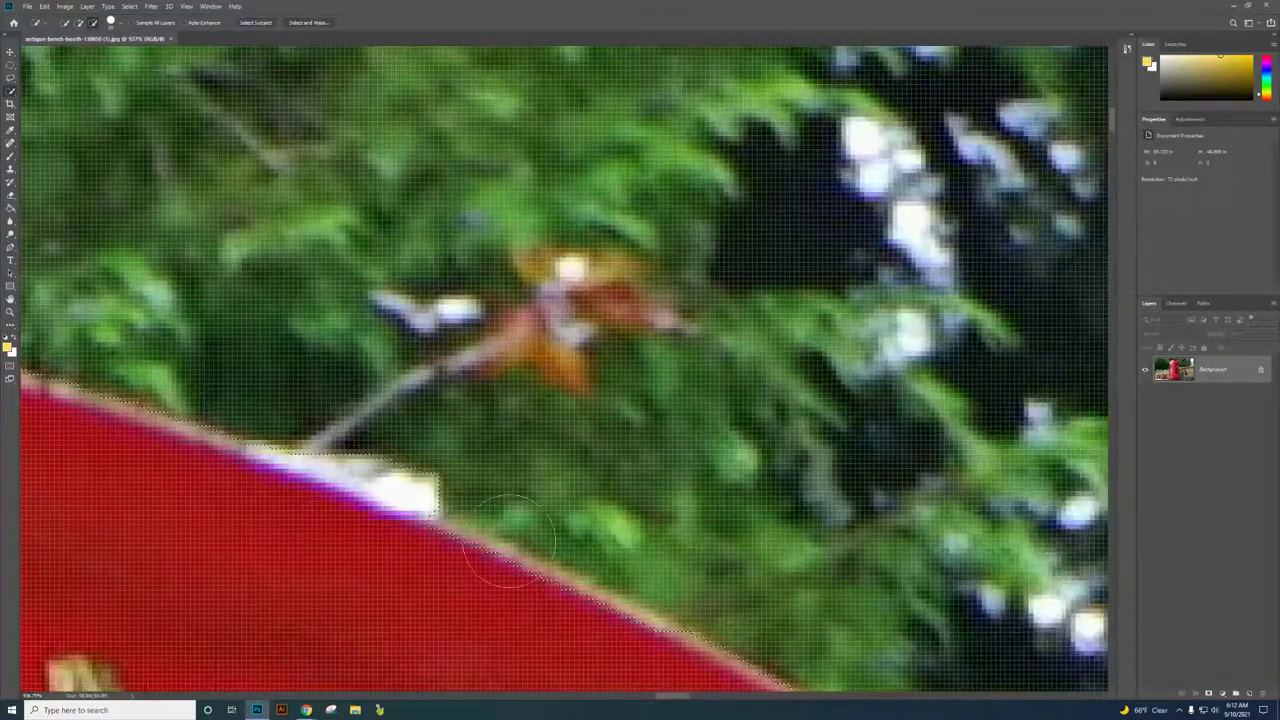
click(81, 22)
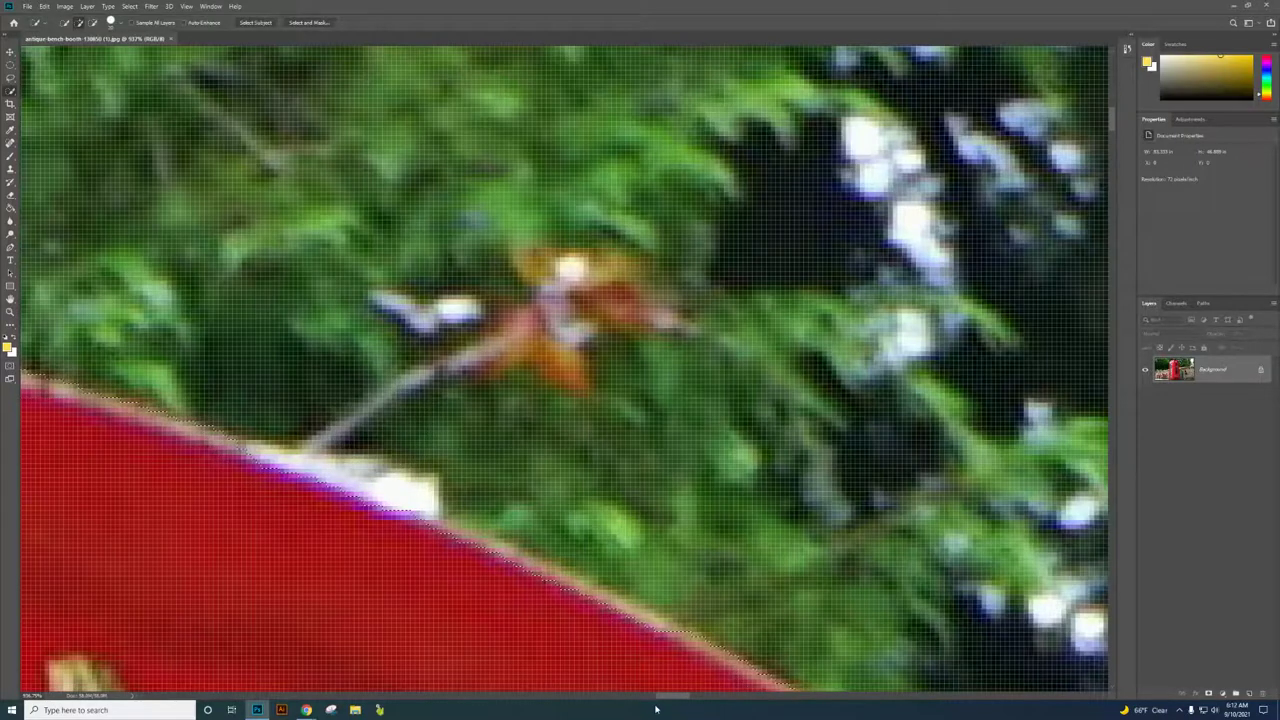
mouse_move(671, 695)
mouse_down()
mouse_move(737, 699)
mouse_move(662, 699)
mouse_up()
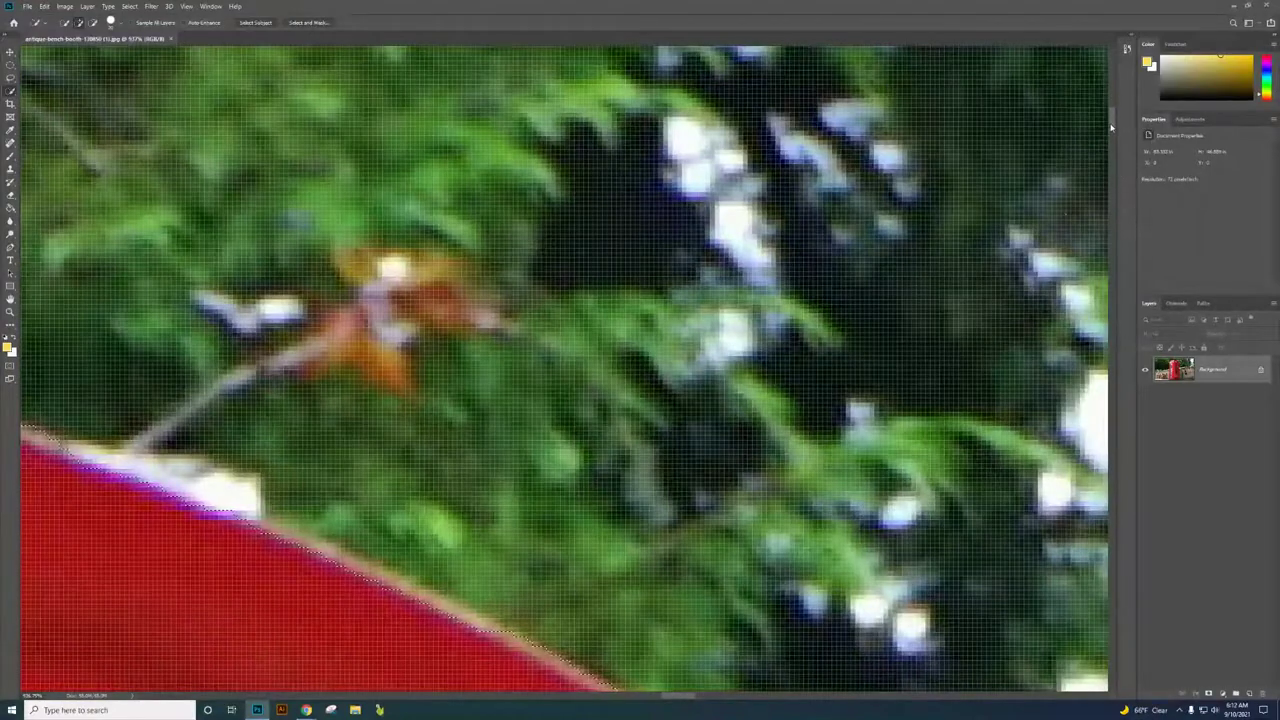
drag(1110, 140, 1108, 153)
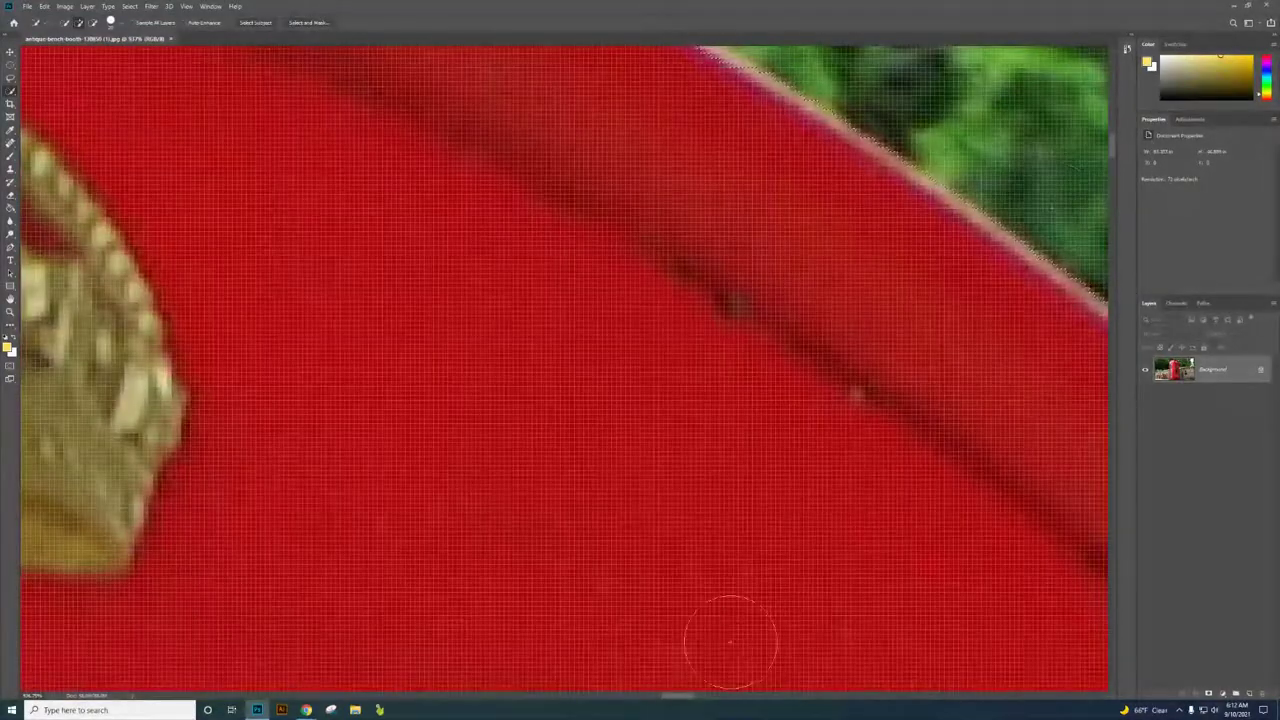
Brush down the booth's right edge, following it to the rounded lower ledge.
drag(685, 699, 706, 699)
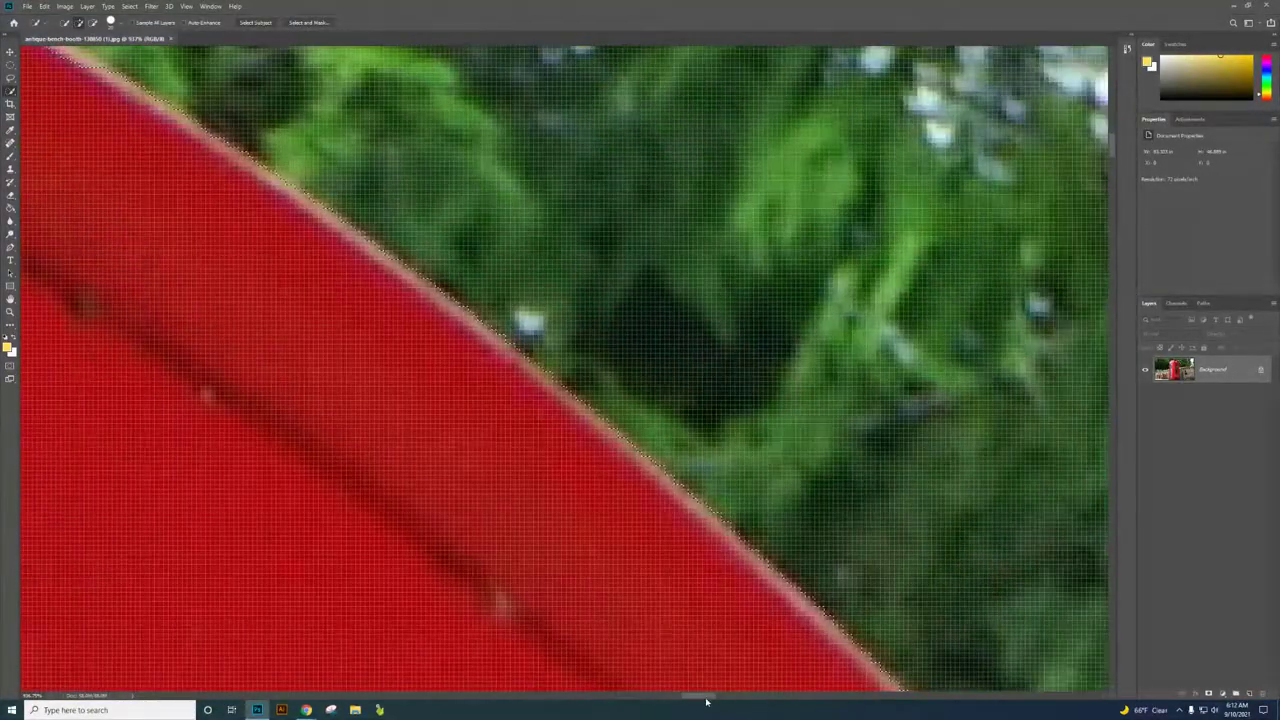
drag(1110, 148, 1108, 168)
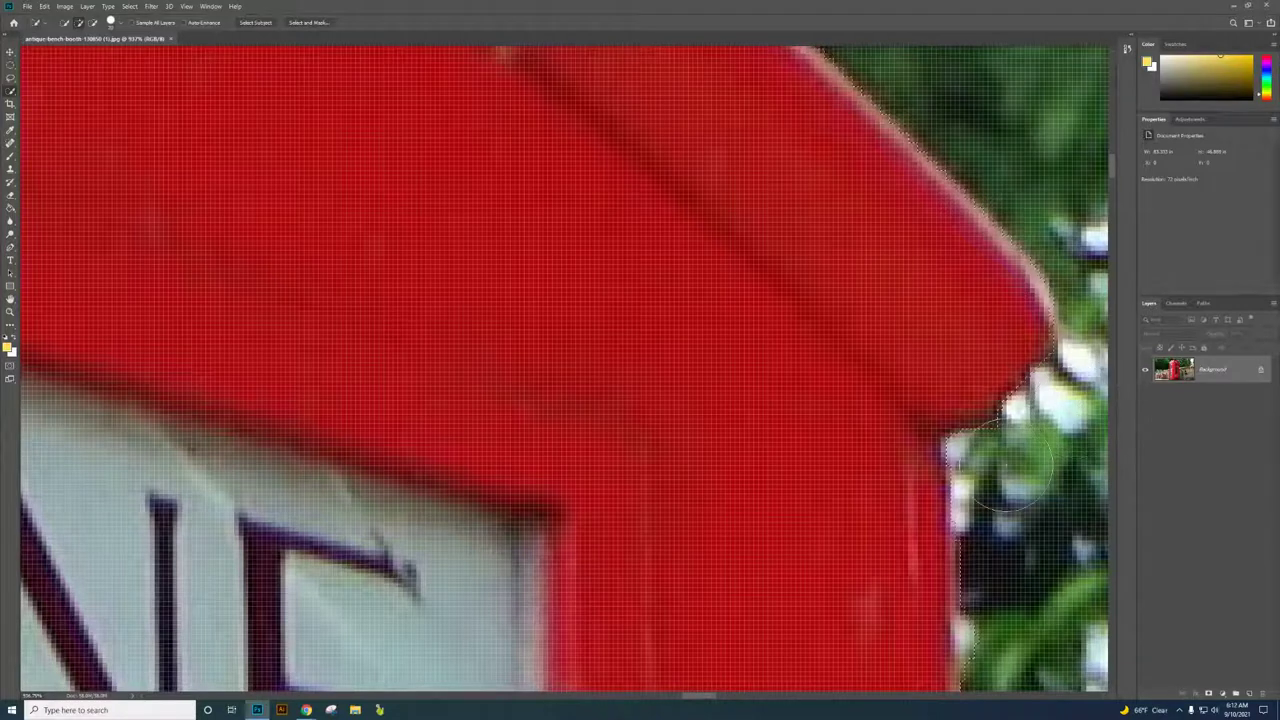
drag(1003, 532, 1012, 632)
scroll(1034, 520, down, 4)
scroll(1025, 490, down, 1)
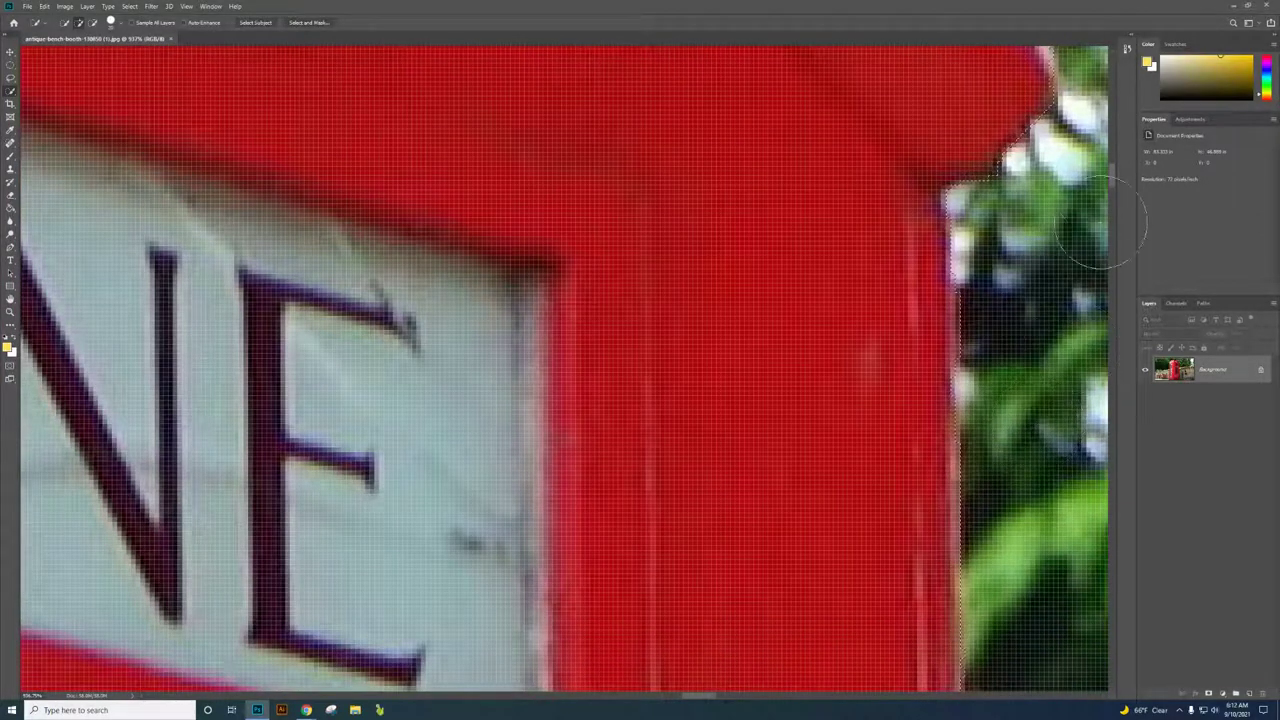
mouse_move(1109, 180)
mouse_down()
mouse_move(1112, 212)
mouse_move(1113, 201)
mouse_up()
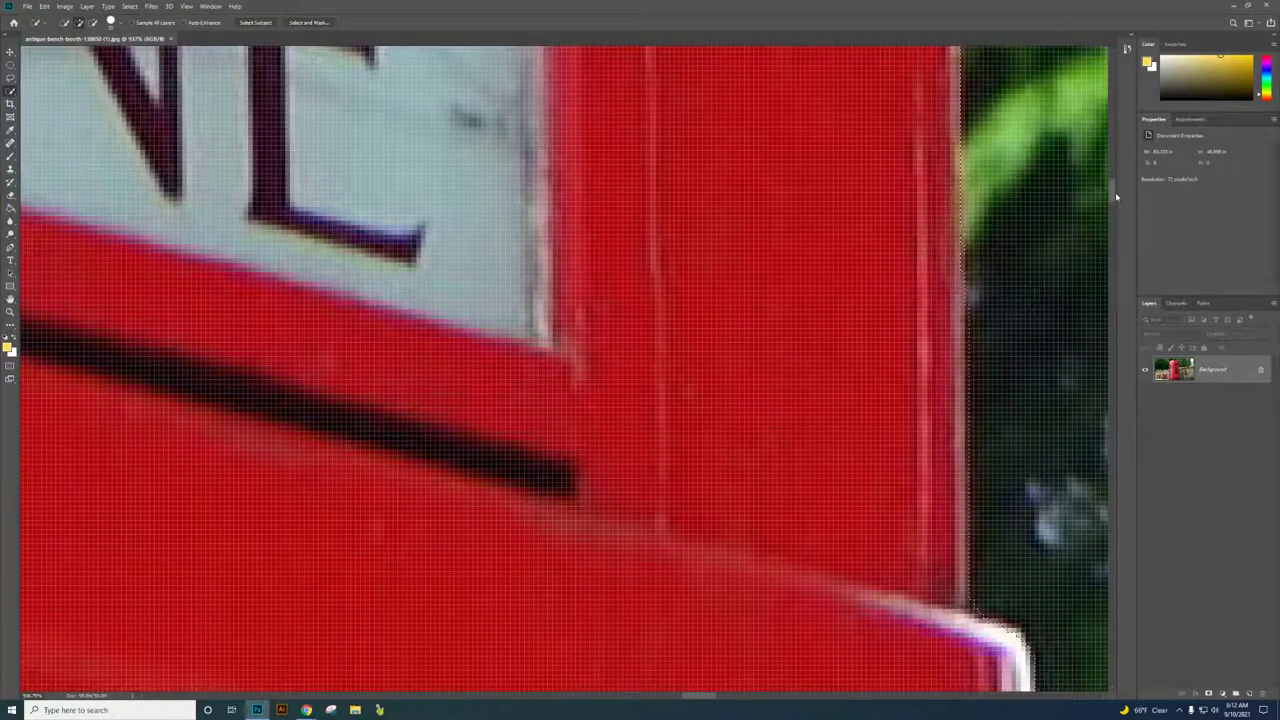
drag(1115, 192, 1109, 240)
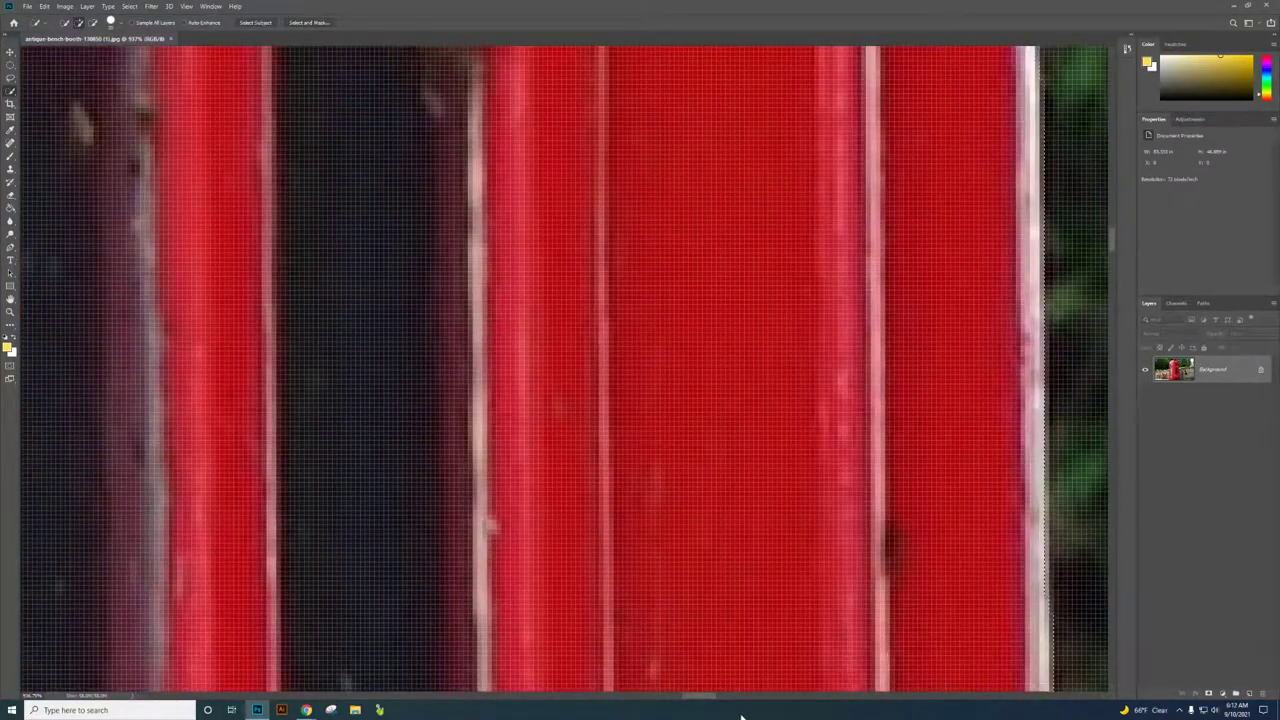
drag(705, 703, 712, 703)
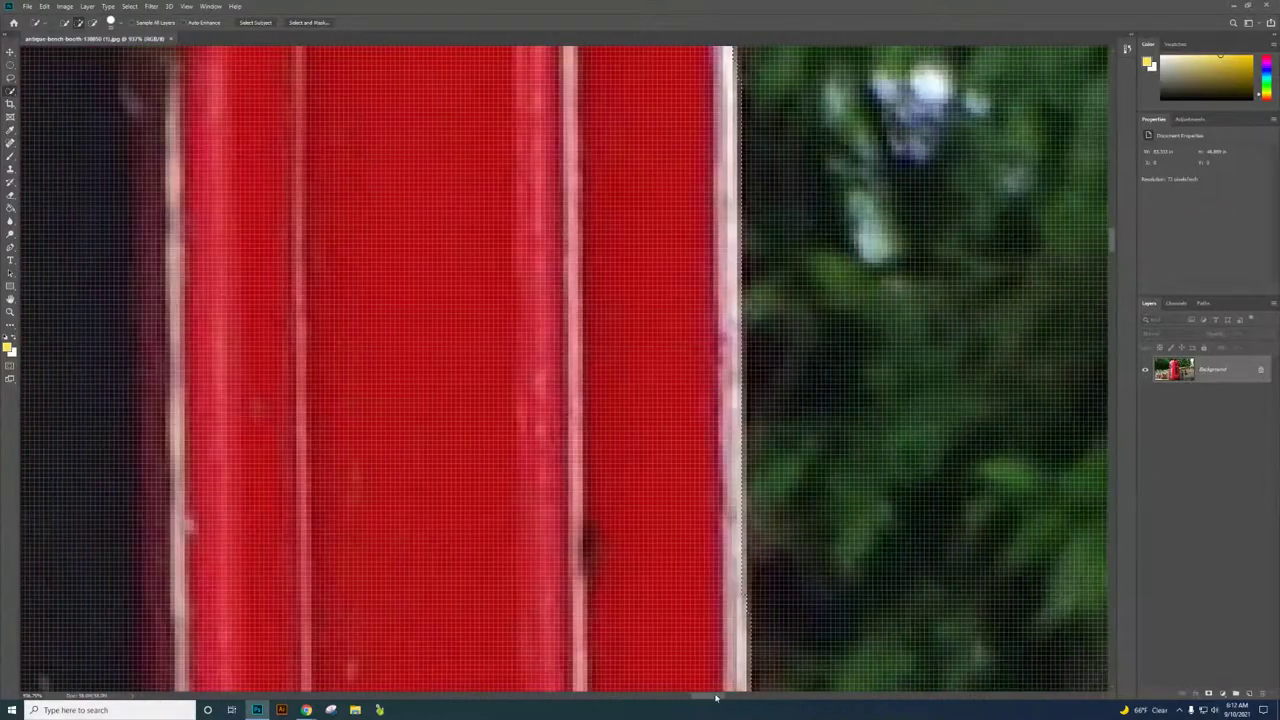
drag(1109, 257, 1089, 351)
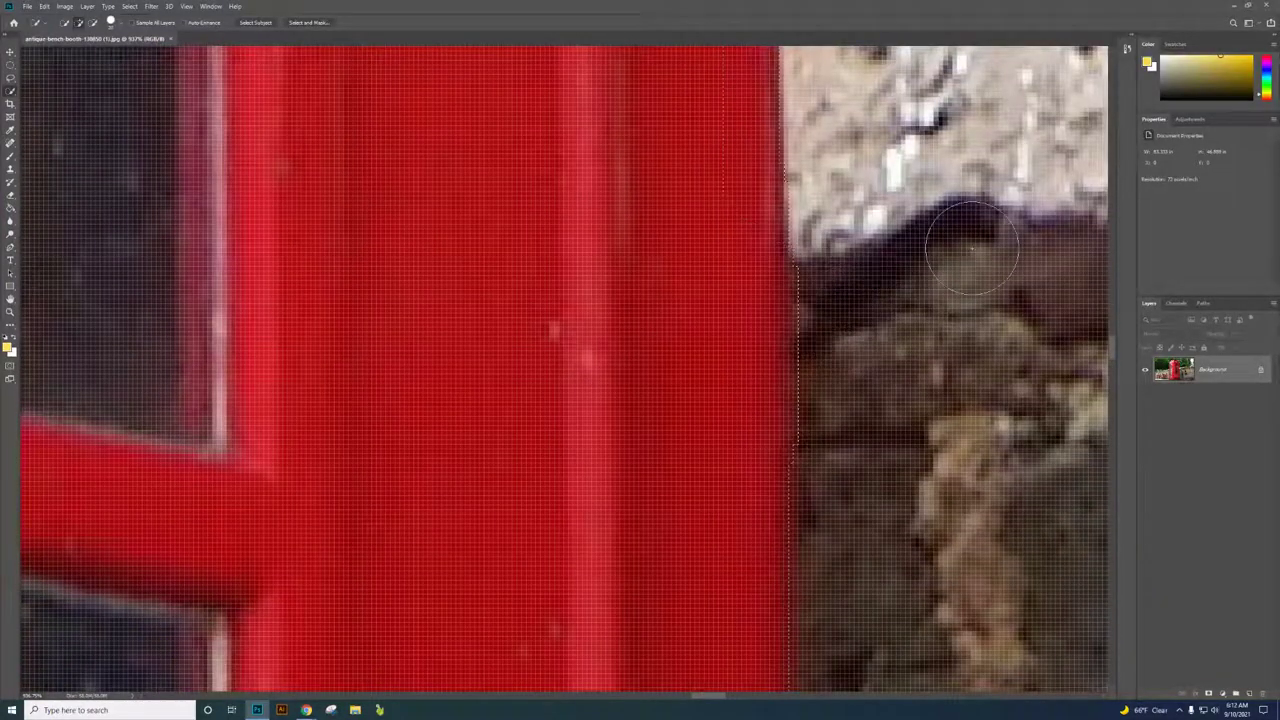
drag(1112, 344, 1111, 455)
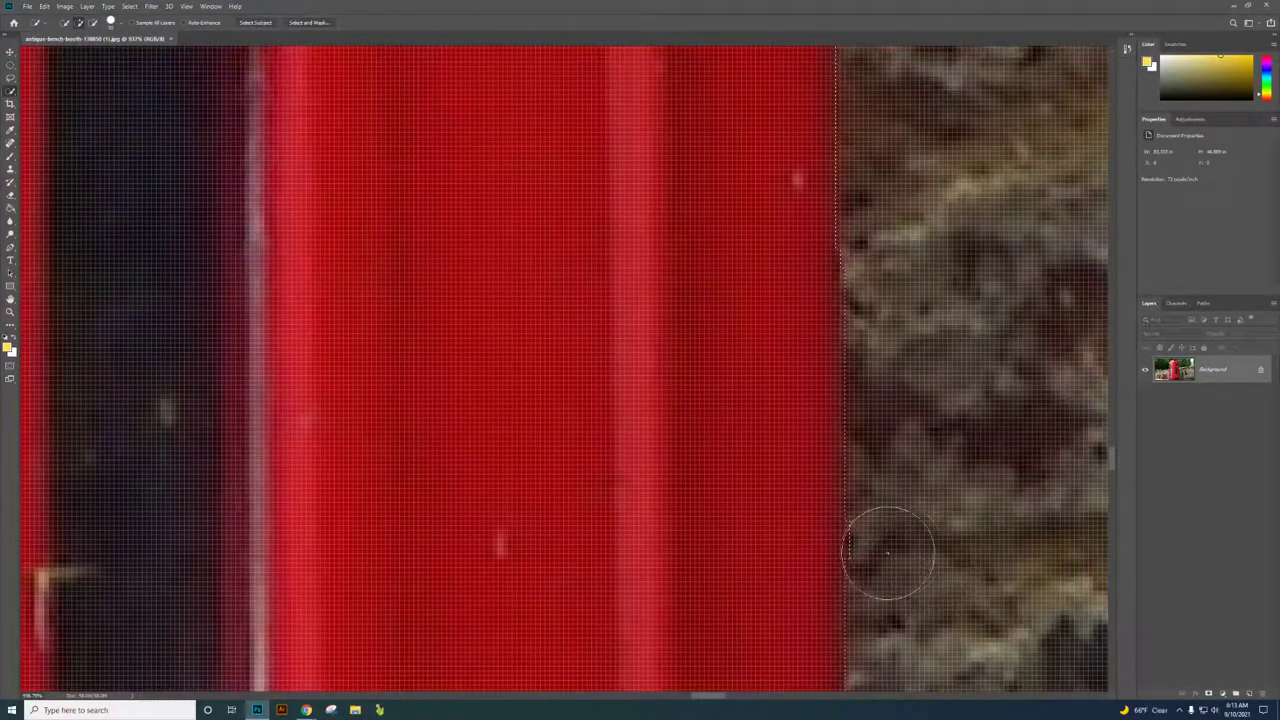
drag(1111, 459, 1080, 571)
Brush the Quick Selection along the booth's base, adding then trimming the leaves and undoing a misstep.
scroll(1014, 537, down, 3)
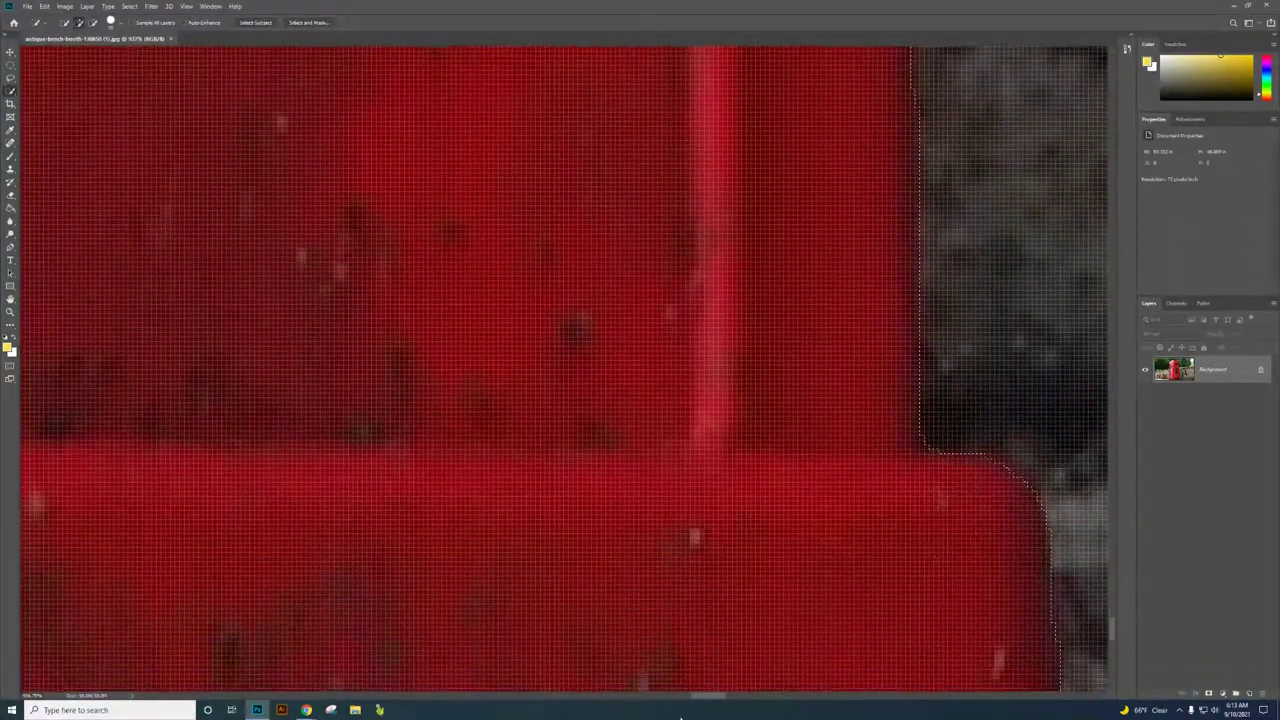
mouse_move(713, 697)
mouse_down()
mouse_move(734, 700)
mouse_move(720, 700)
mouse_up()
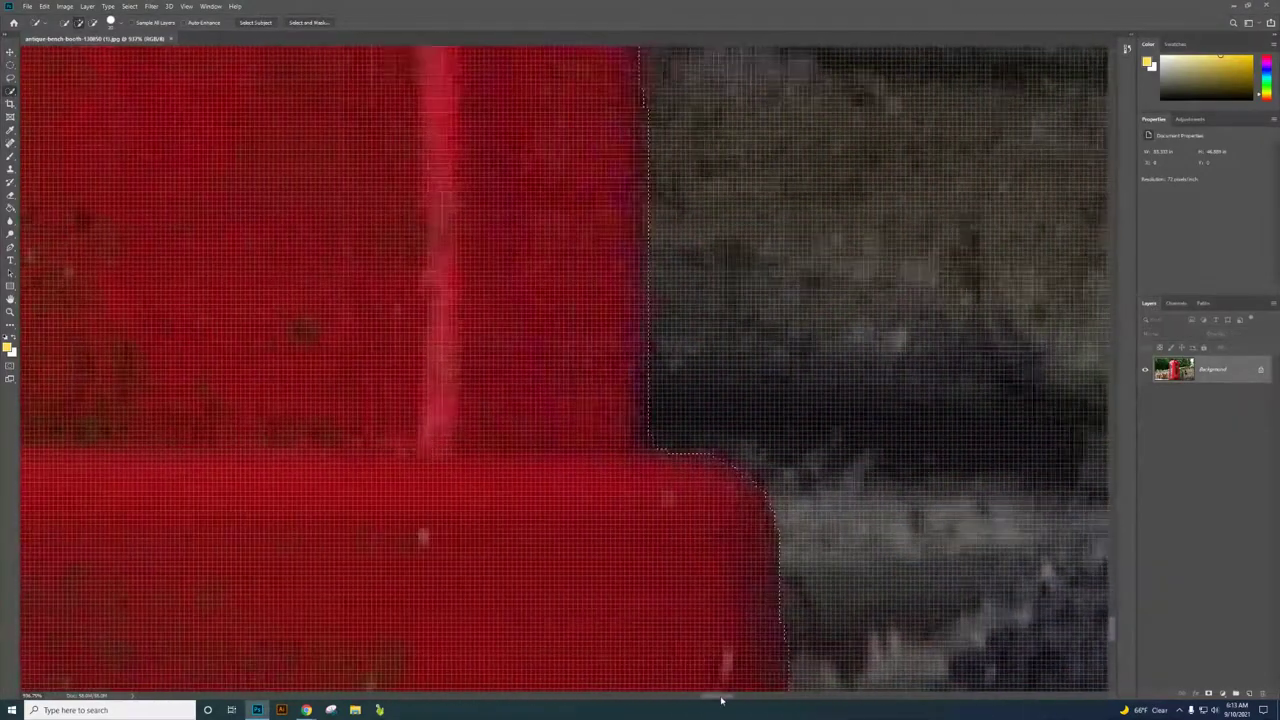
scroll(778, 550, down, 1)
scroll(778, 550, down, 6)
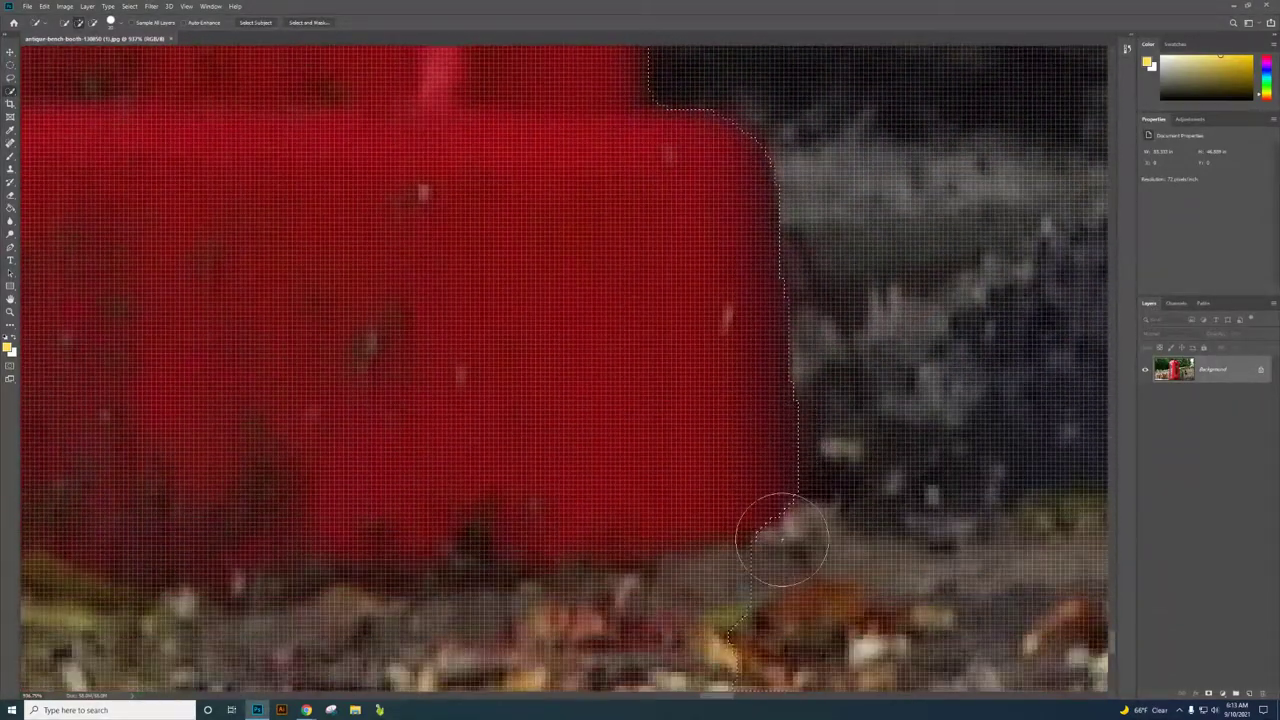
scroll(805, 512, down, 3)
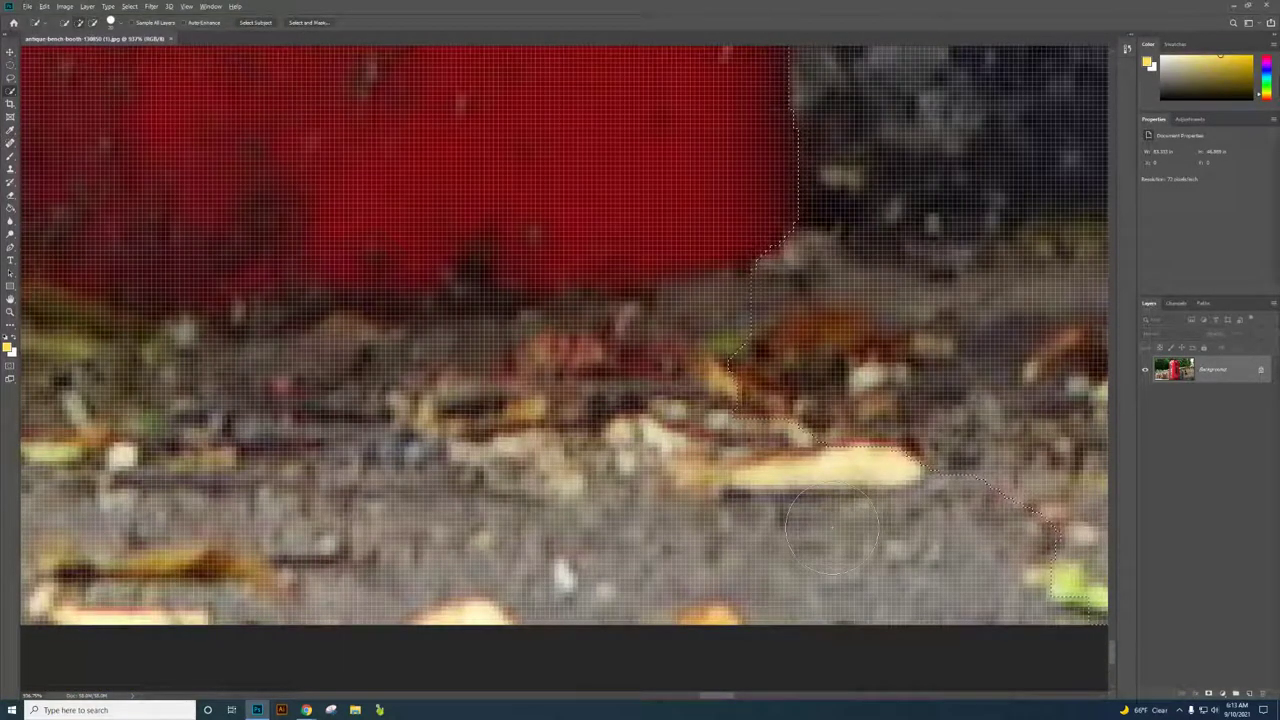
scroll(832, 530, down, 3)
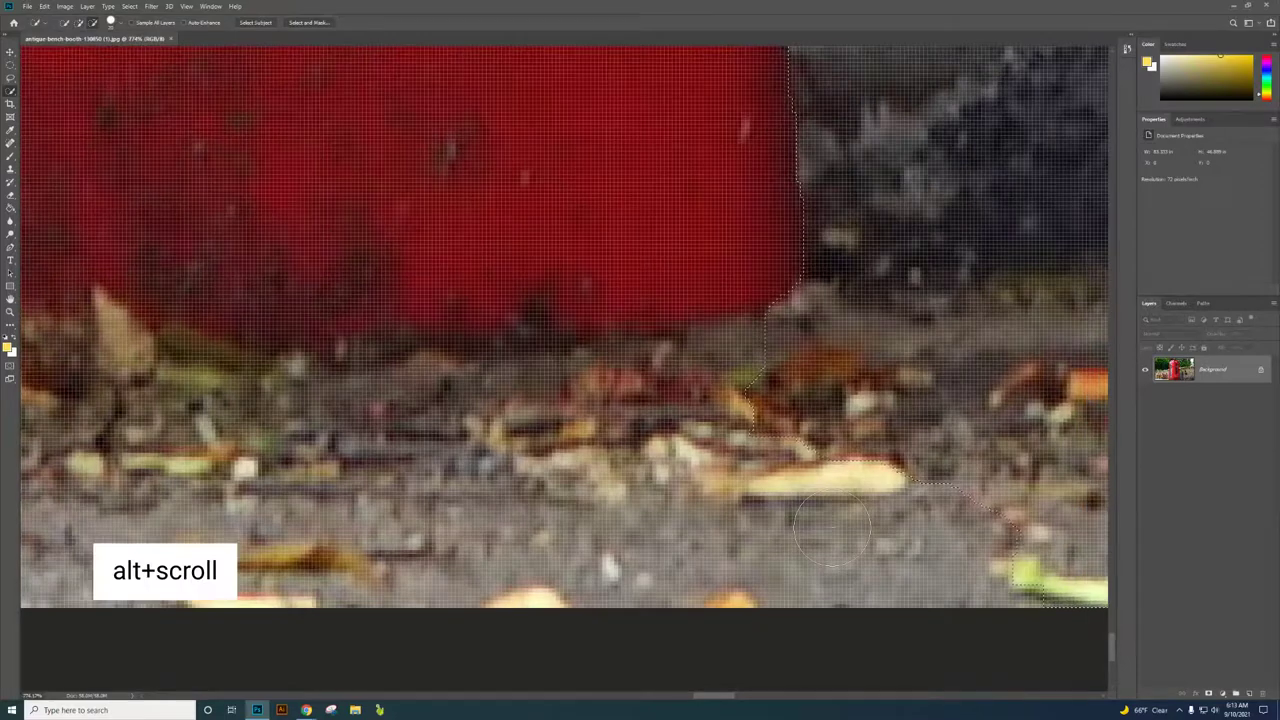
scroll(832, 530, up, 2)
scroll(832, 530, up, 1)
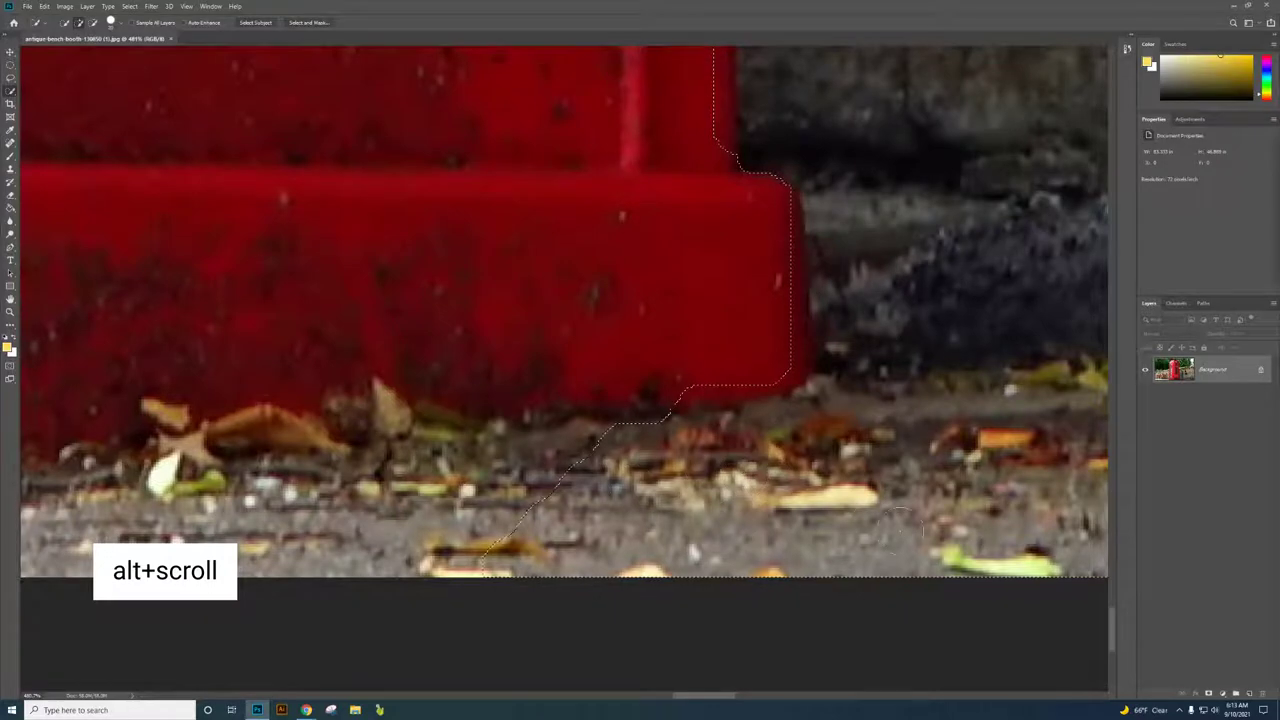
drag(645, 520, 380, 515)
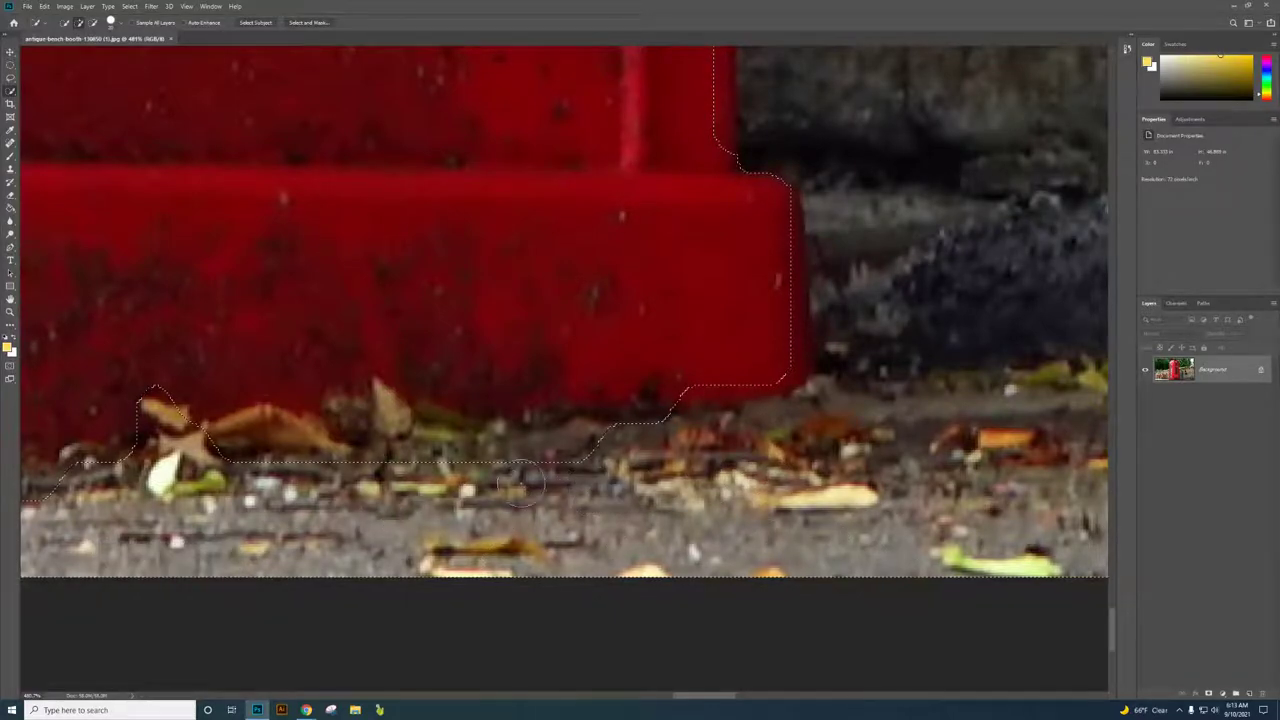
mouse_move(520, 483)
mouse_down()
mouse_move(425, 472)
mouse_move(750, 495)
mouse_up()
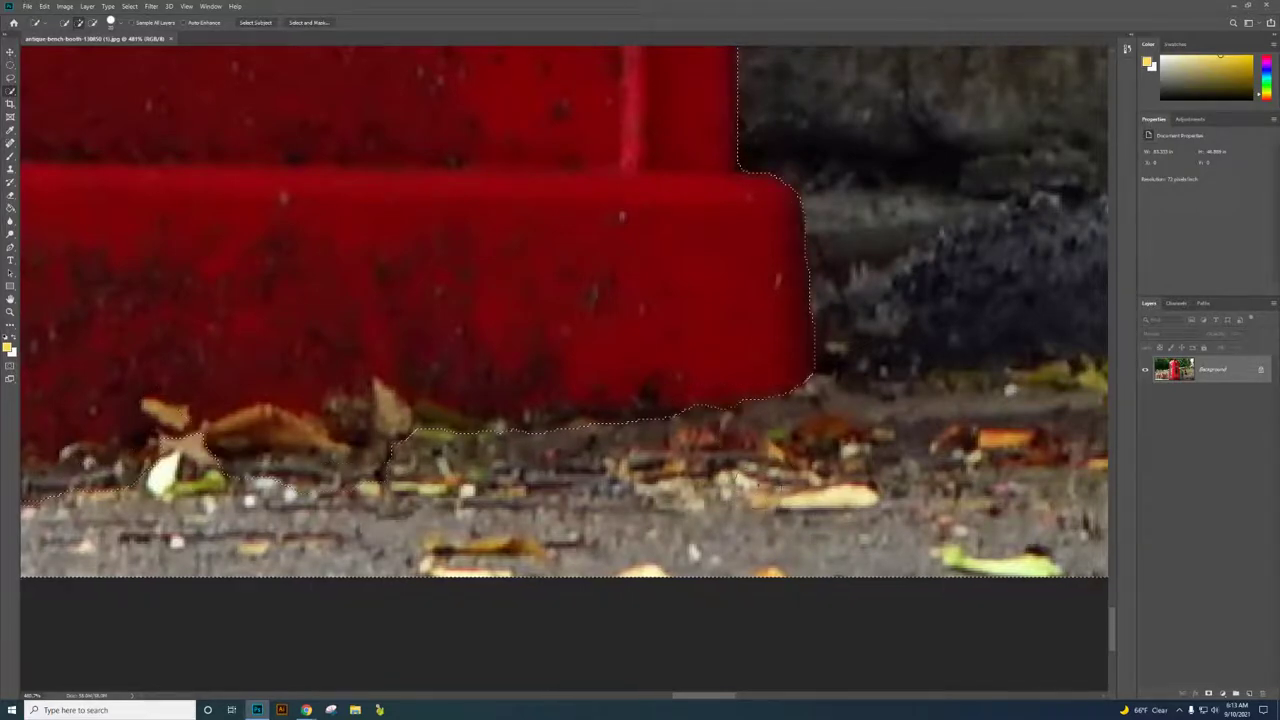
drag(722, 697, 684, 697)
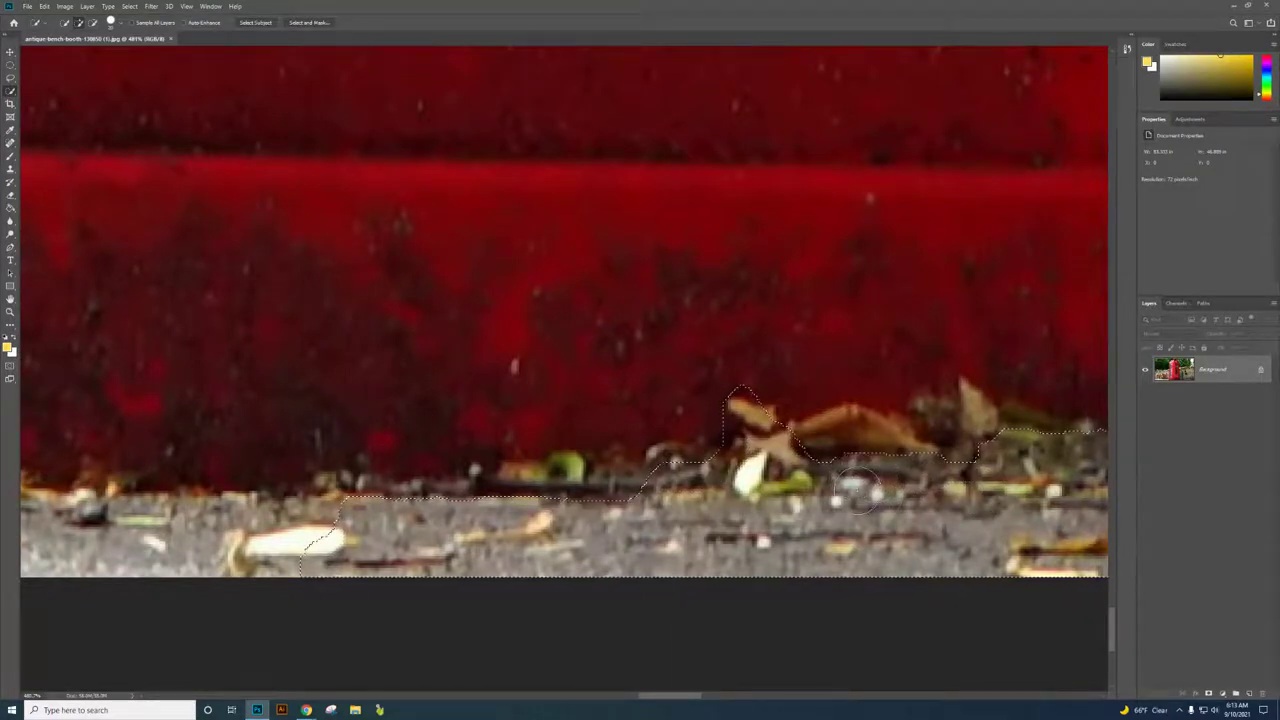
key(ctrl+z)
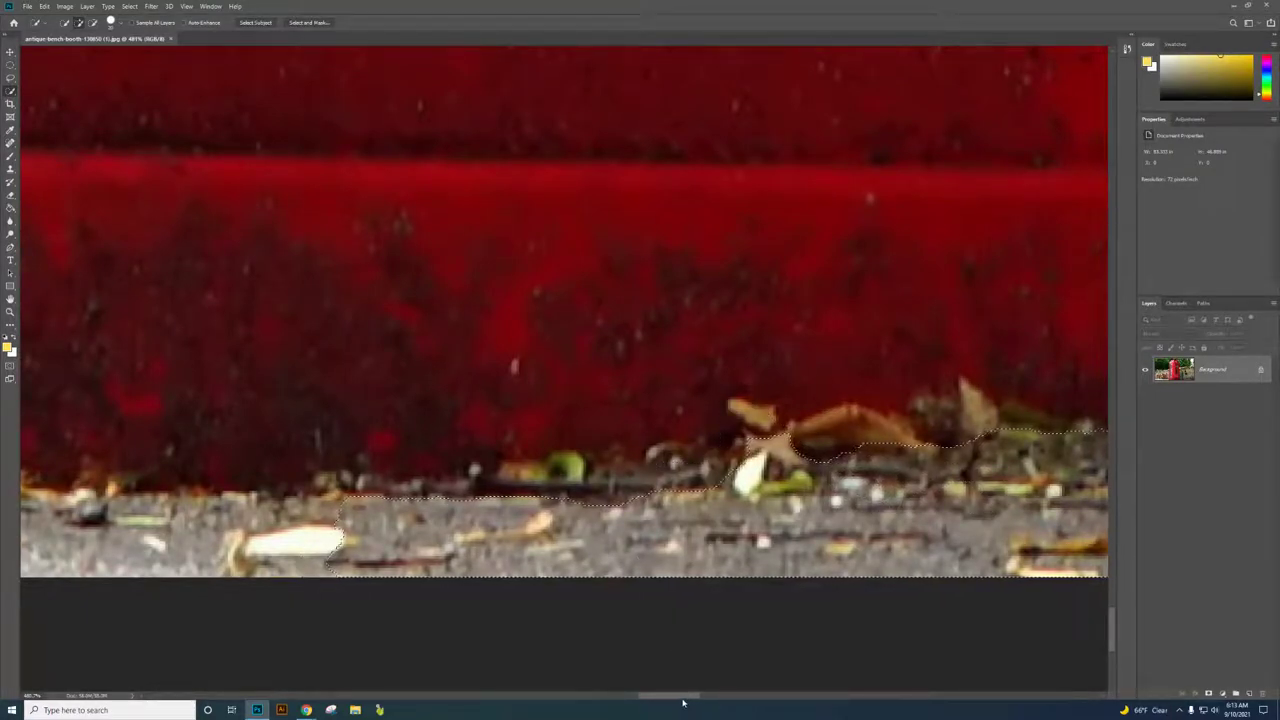
Tighten the selection edge between the red ledge and the gravel, then fit the image on screen.
drag(683, 701, 651, 701)
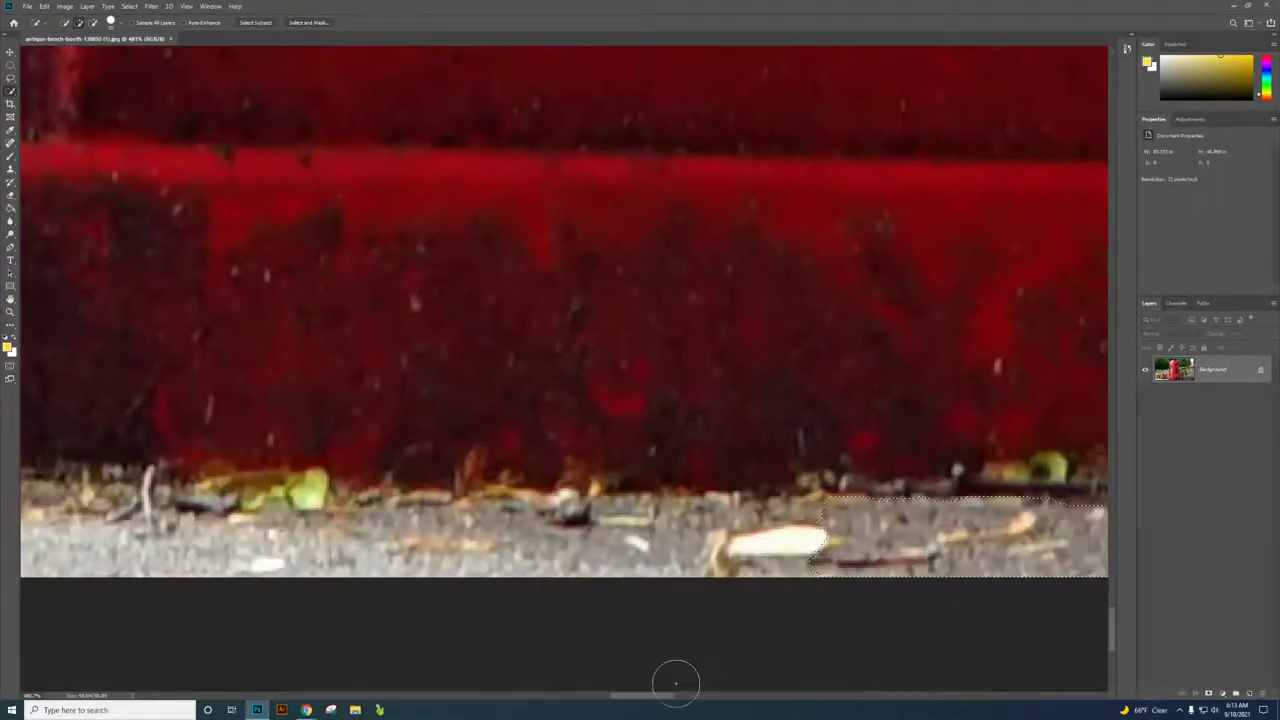
scroll(785, 541, down, 3)
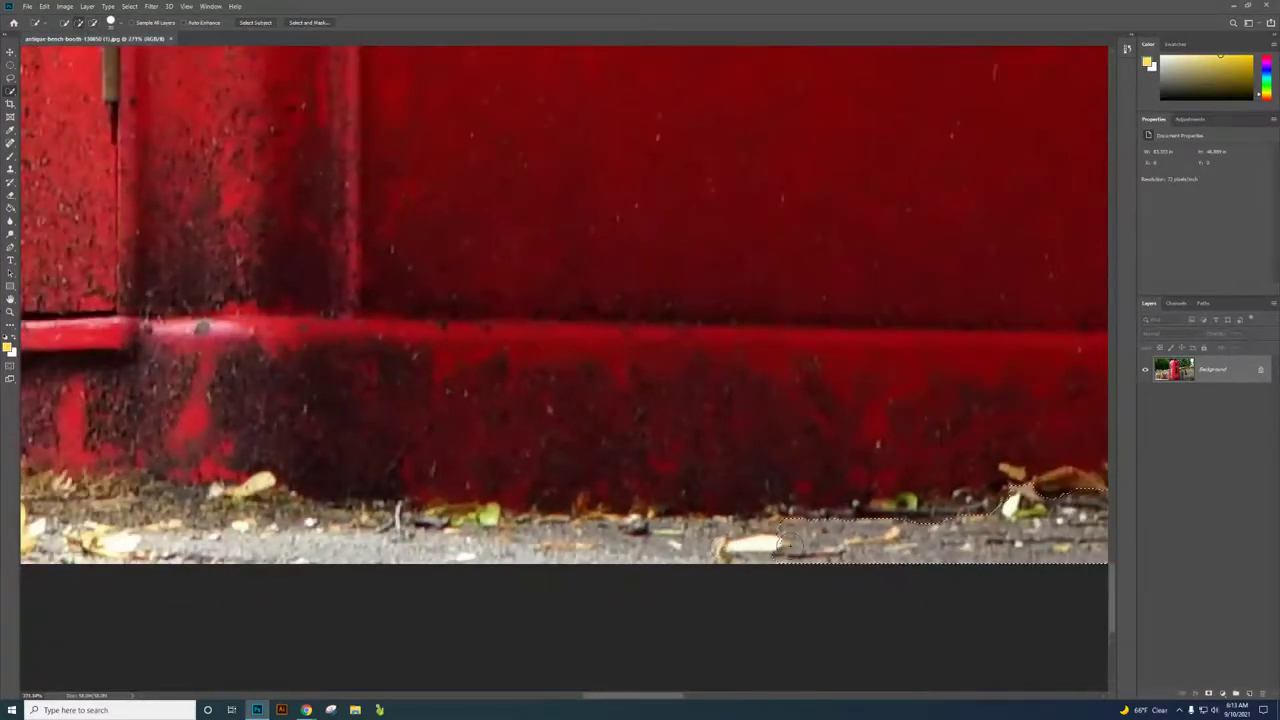
drag(785, 541, 719, 548)
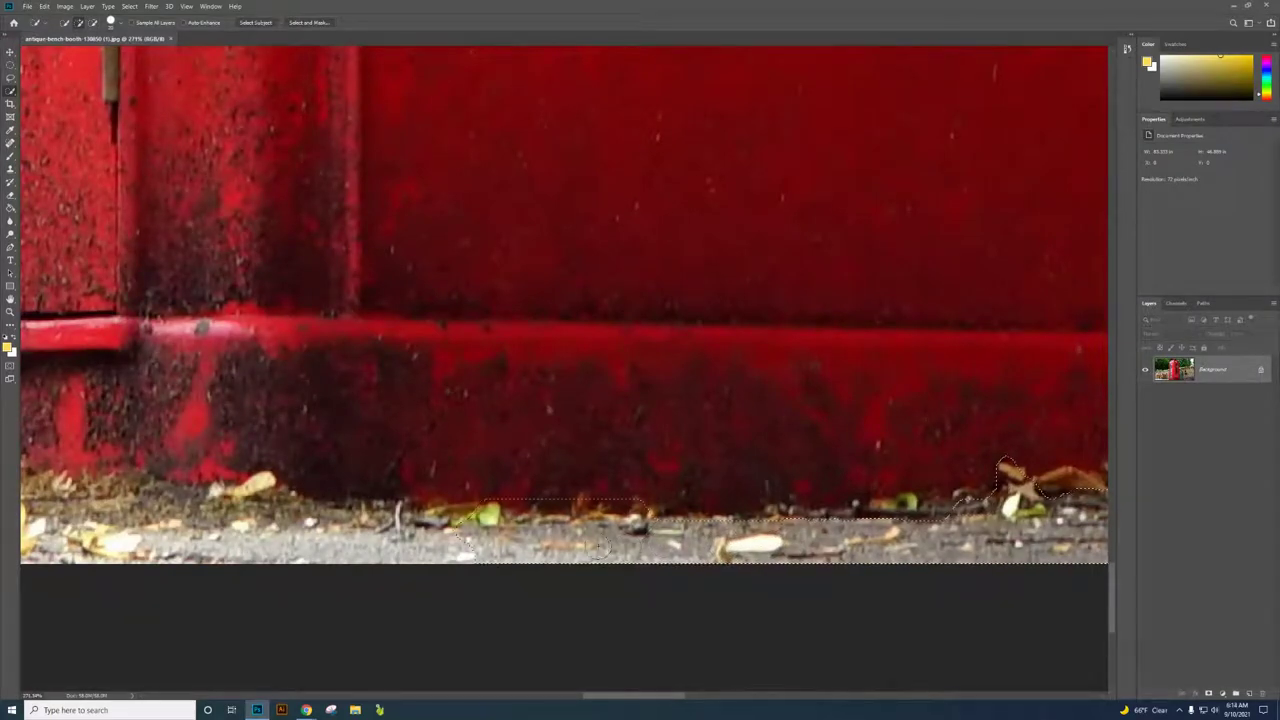
drag(600, 548, 593, 541)
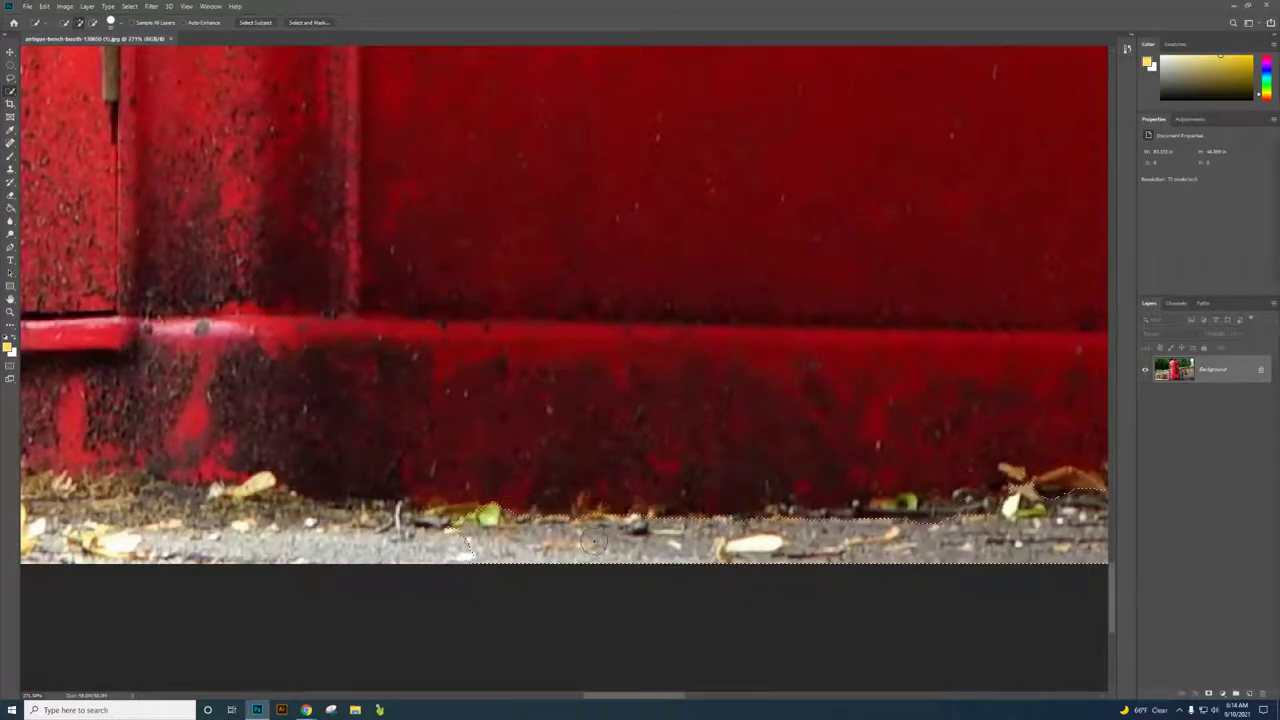
scroll(654, 563, down, 2)
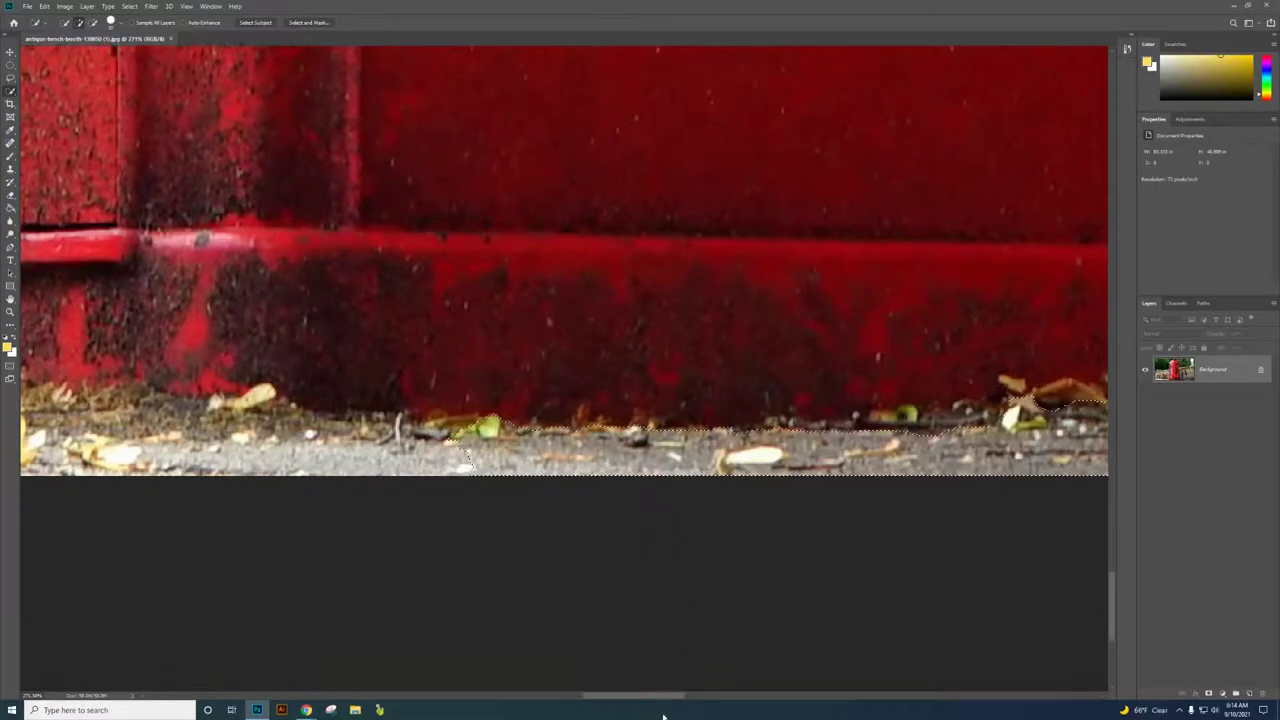
drag(659, 701, 629, 695)
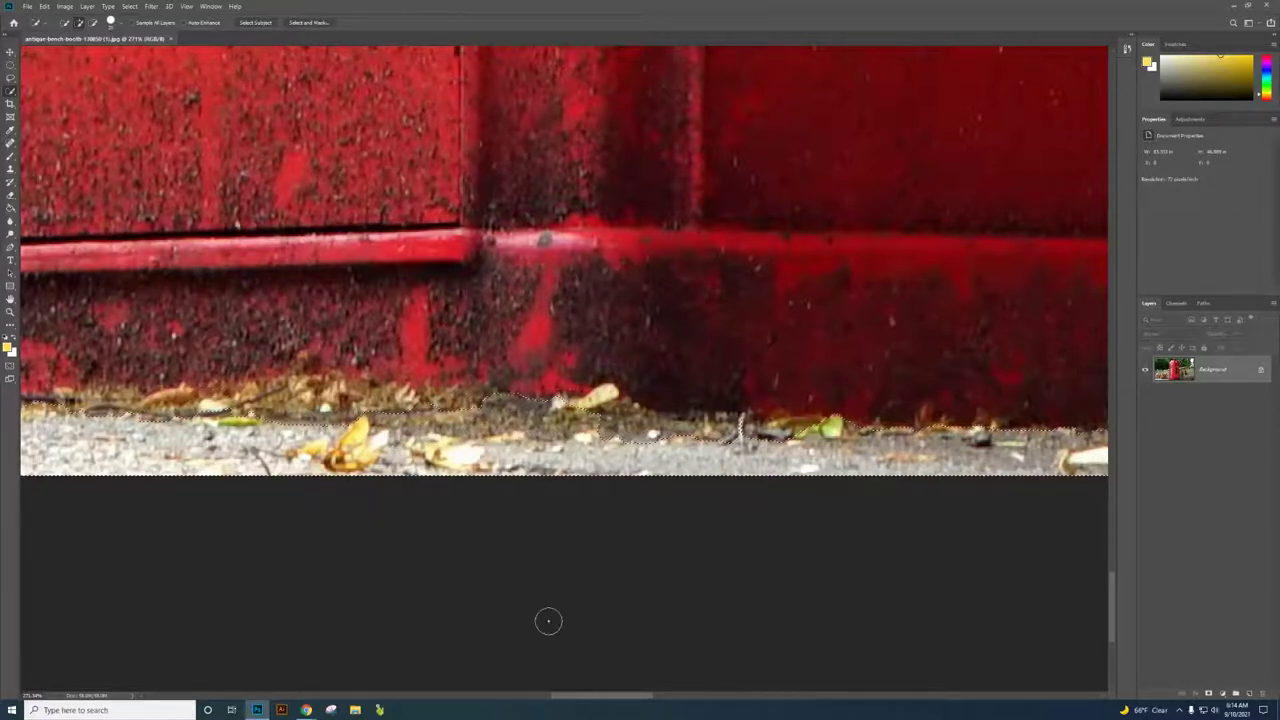
drag(591, 700, 547, 700)
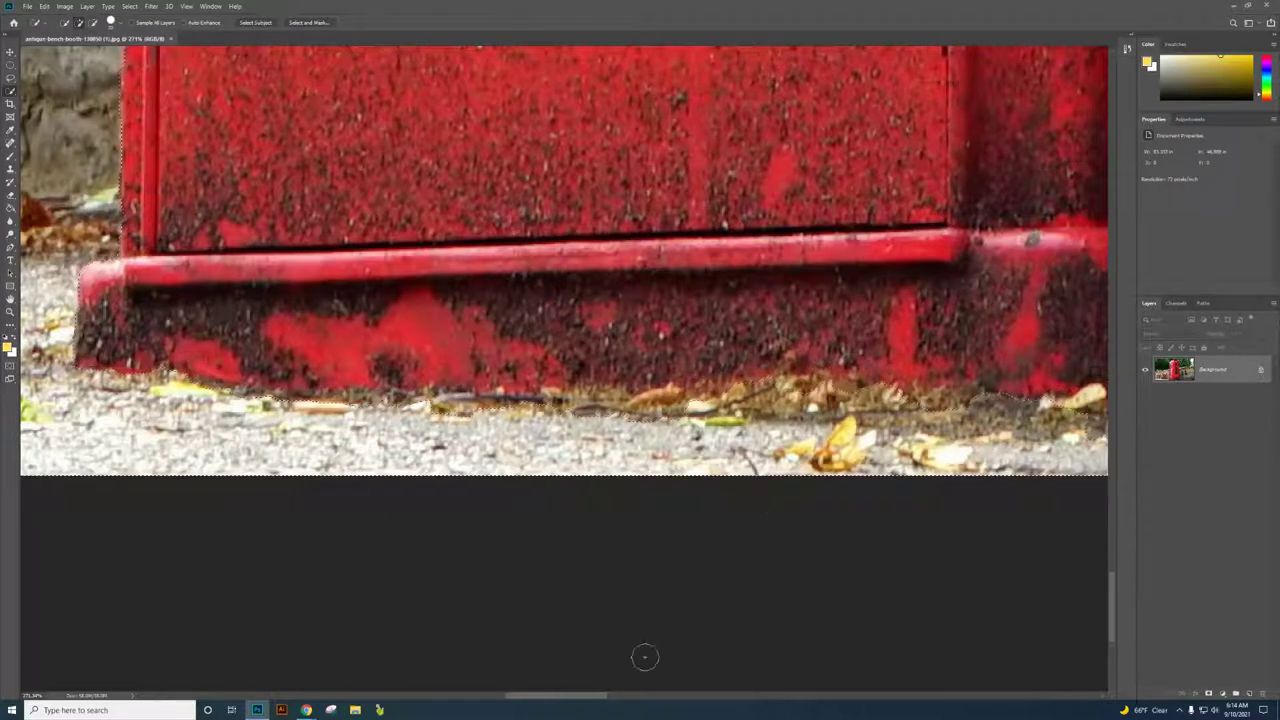
drag(561, 688, 607, 684)
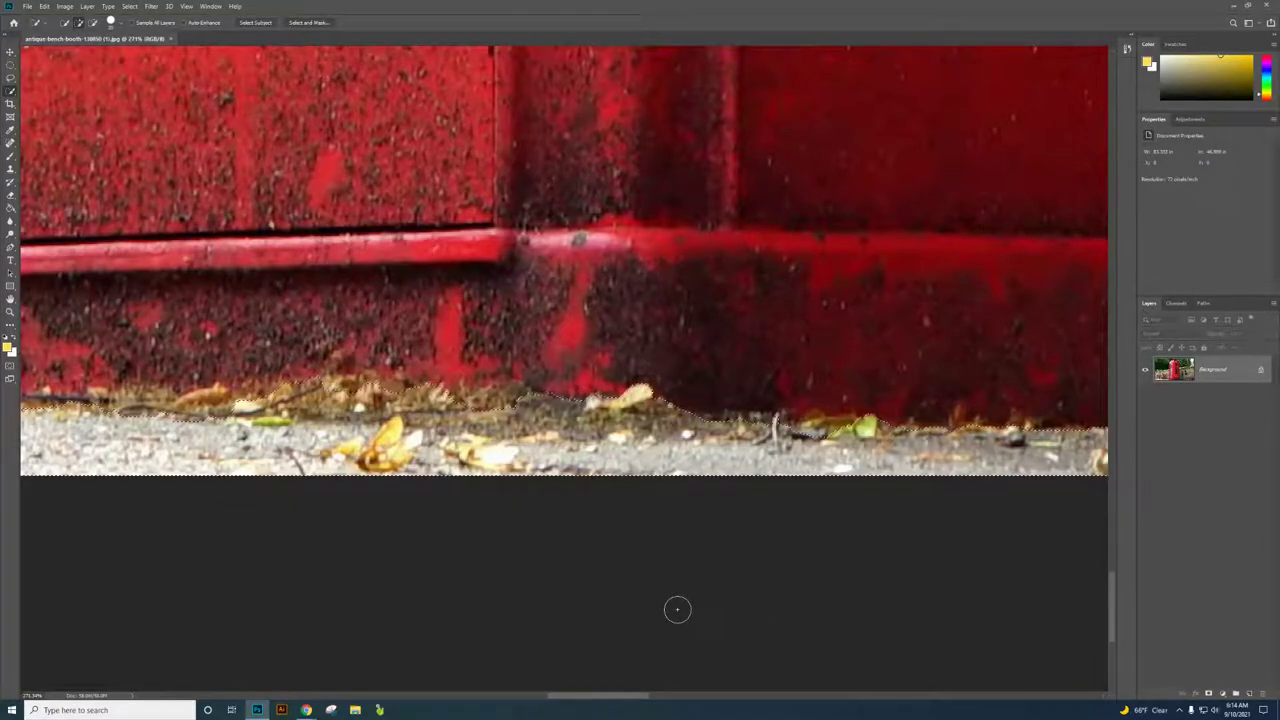
key(ctrl+0)
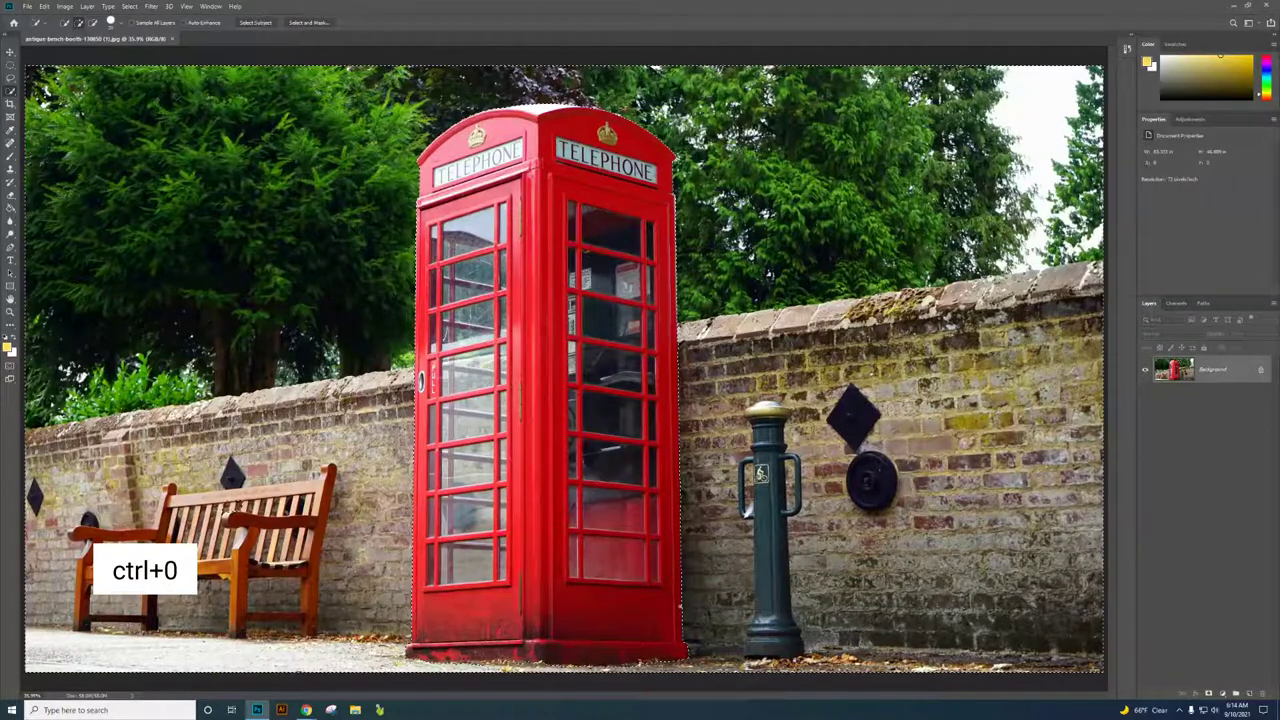
Preview the selection as a Black & White mask in Select and Mask, then slightly enlarge the brush.
click(317, 24)
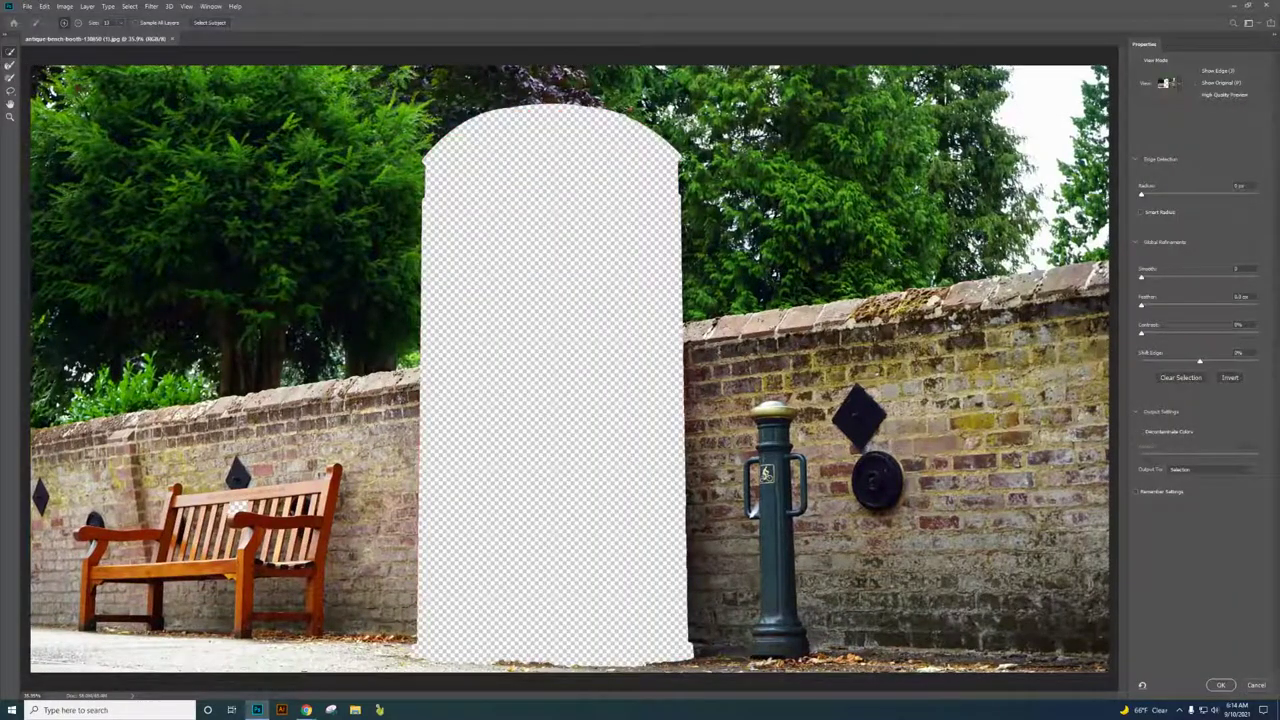
click(1170, 84)
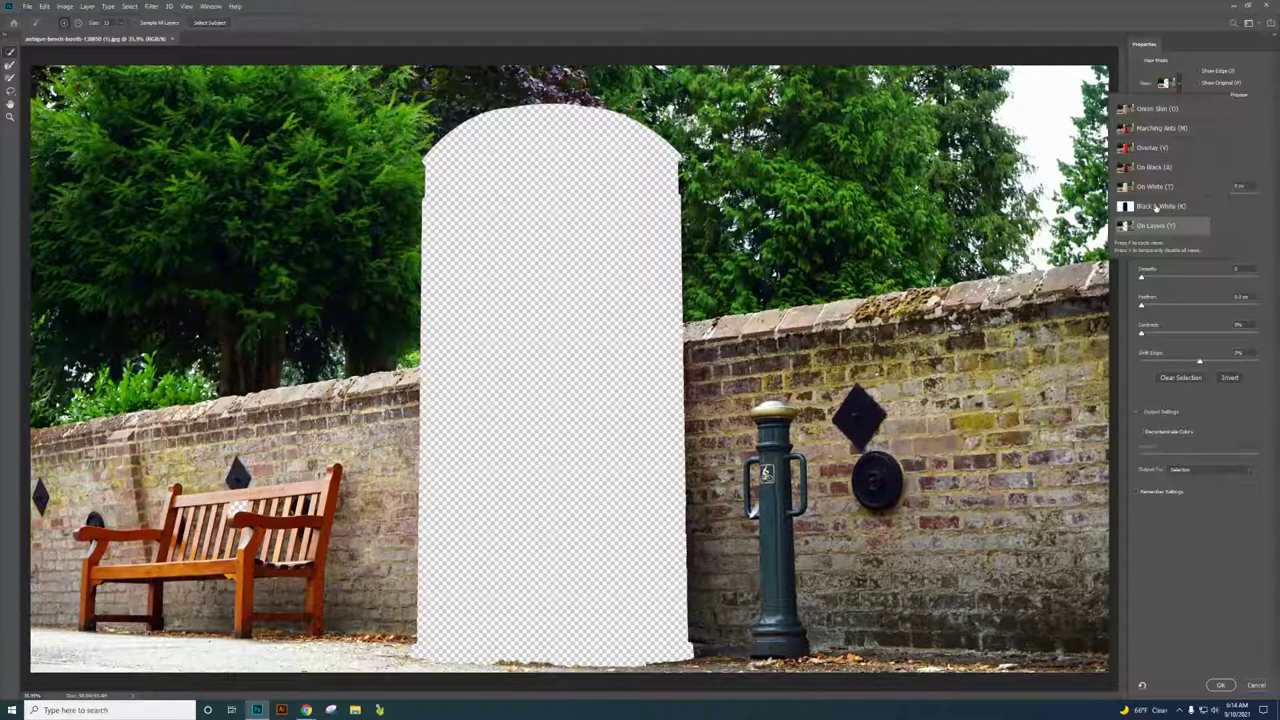
click(1156, 206)
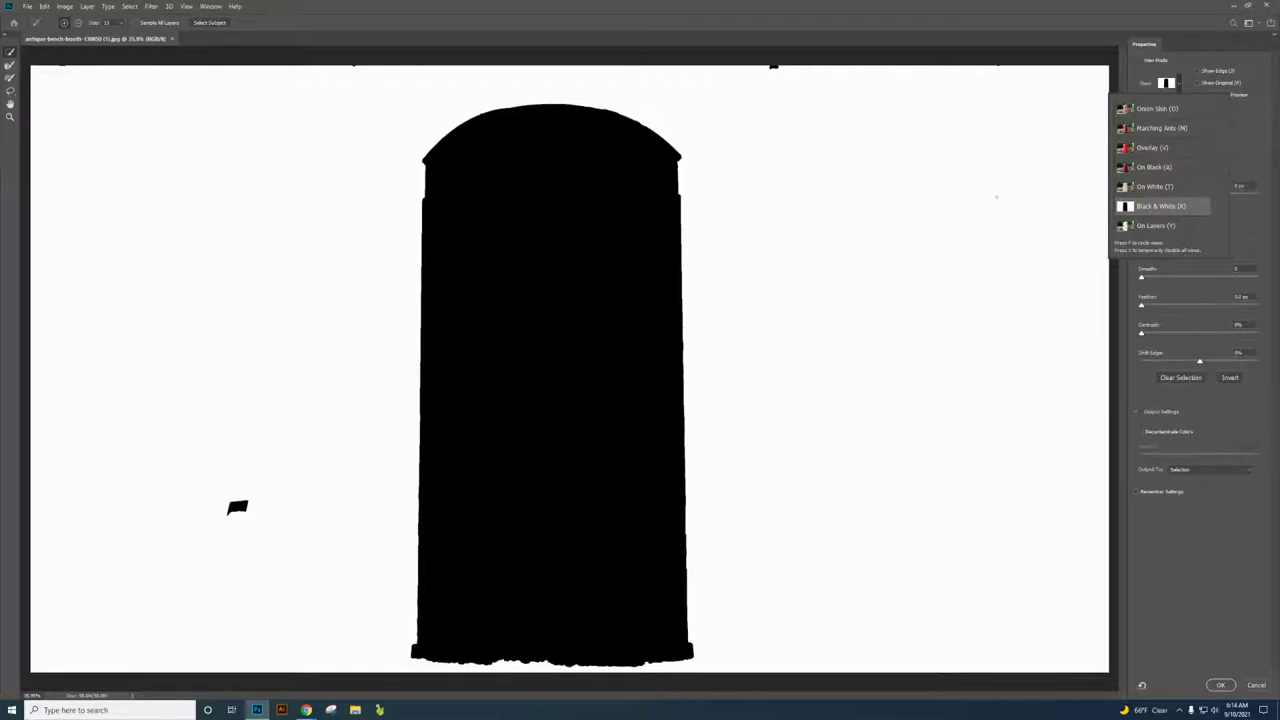
click(1257, 686)
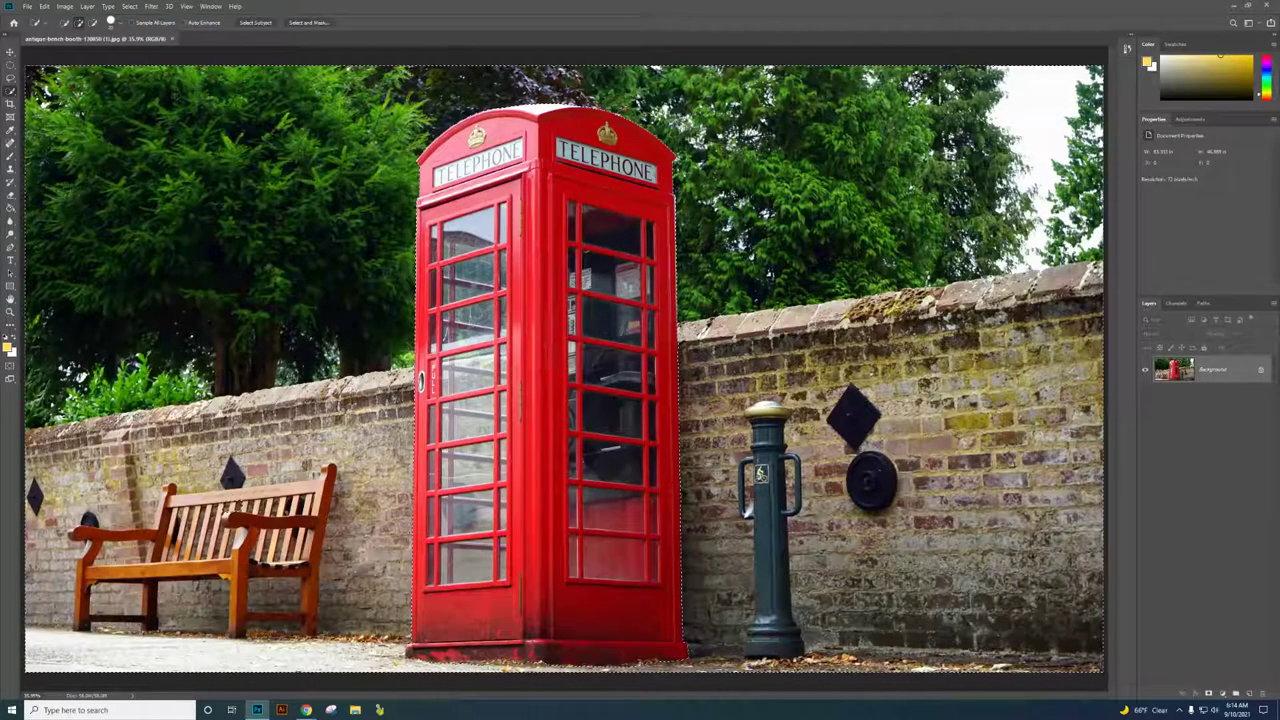
click(117, 23)
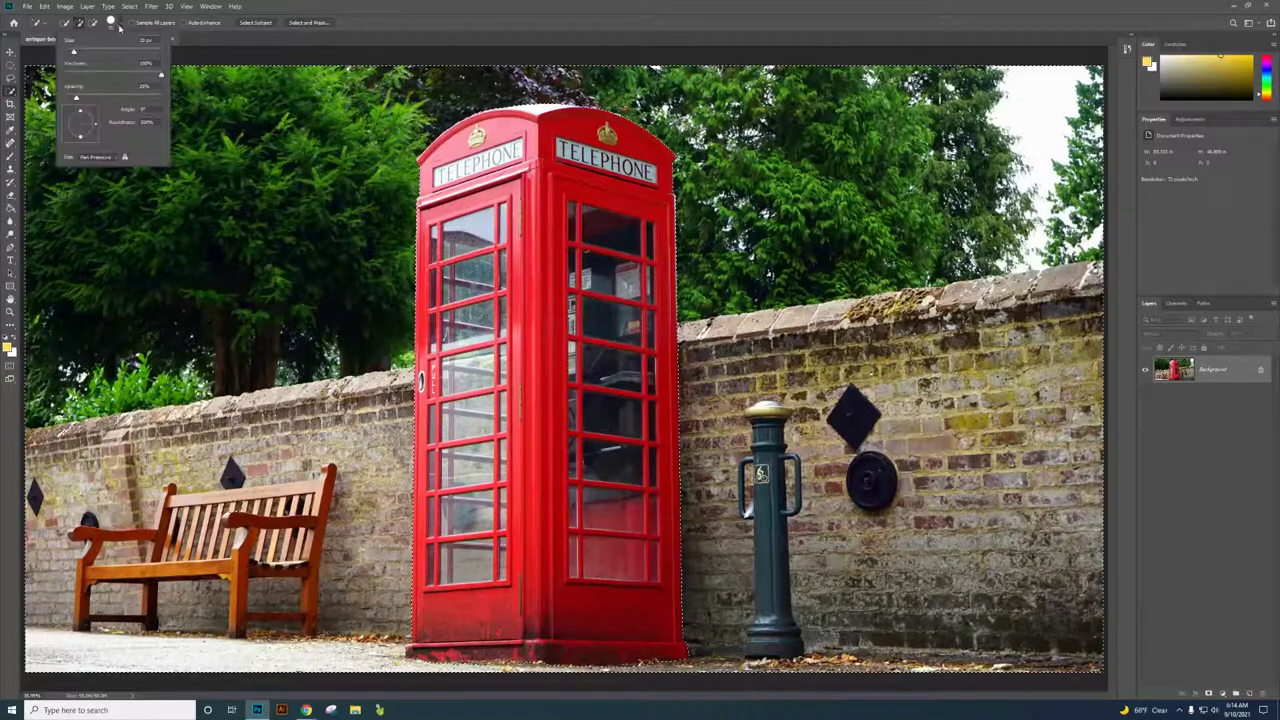
drag(97, 51, 104, 51)
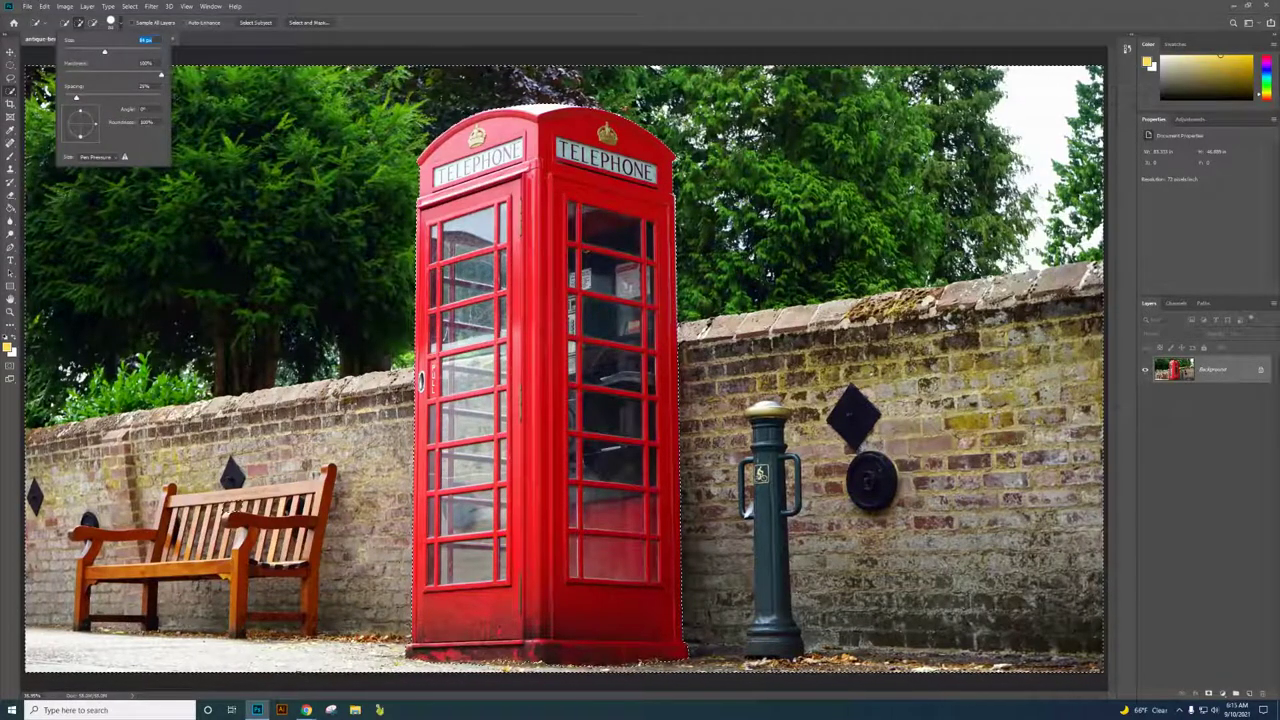
key(Return)
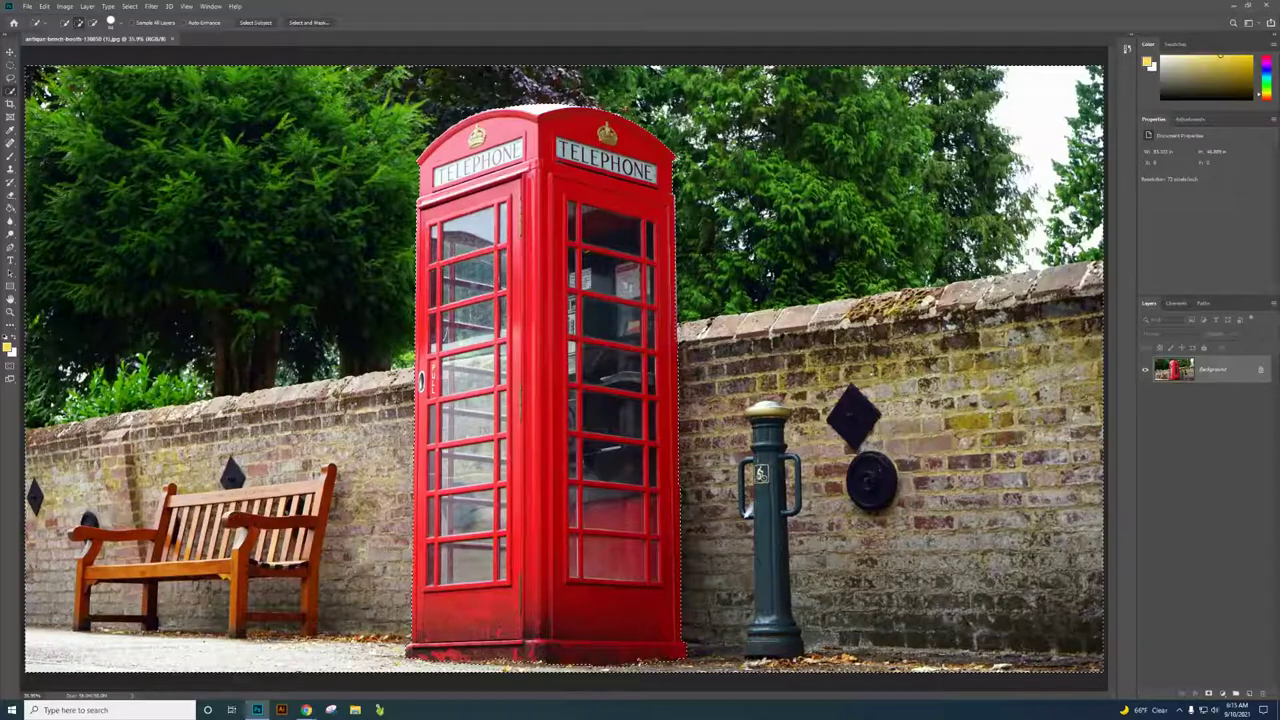
Recheck the Black & White mask preview, enlarge the selection brush further, and reopen Select and Mask.
click(309, 22)
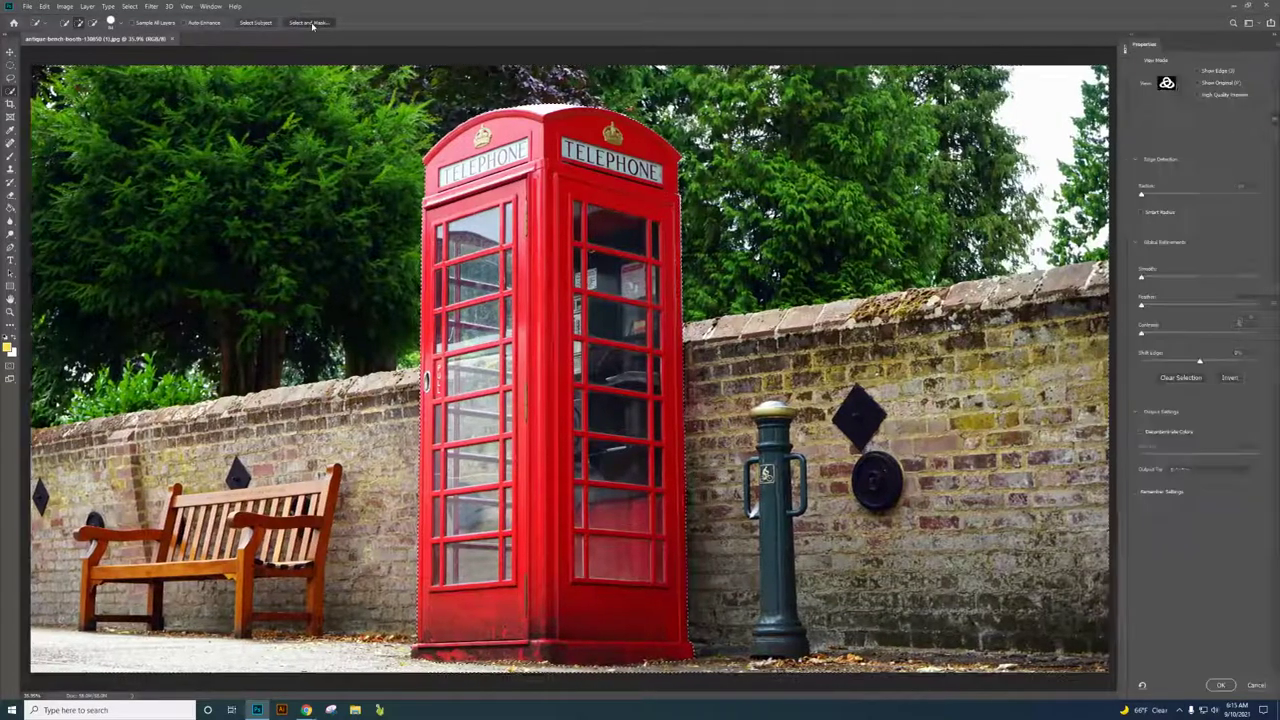
click(1176, 84)
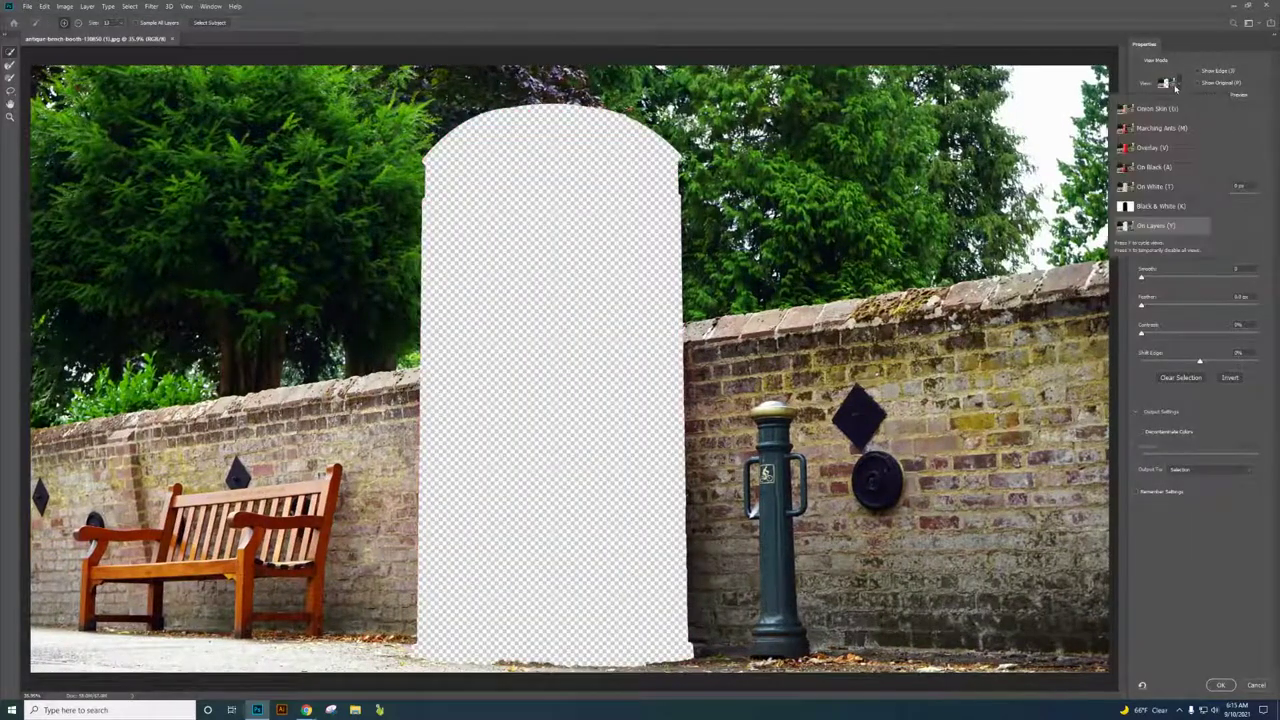
click(1156, 206)
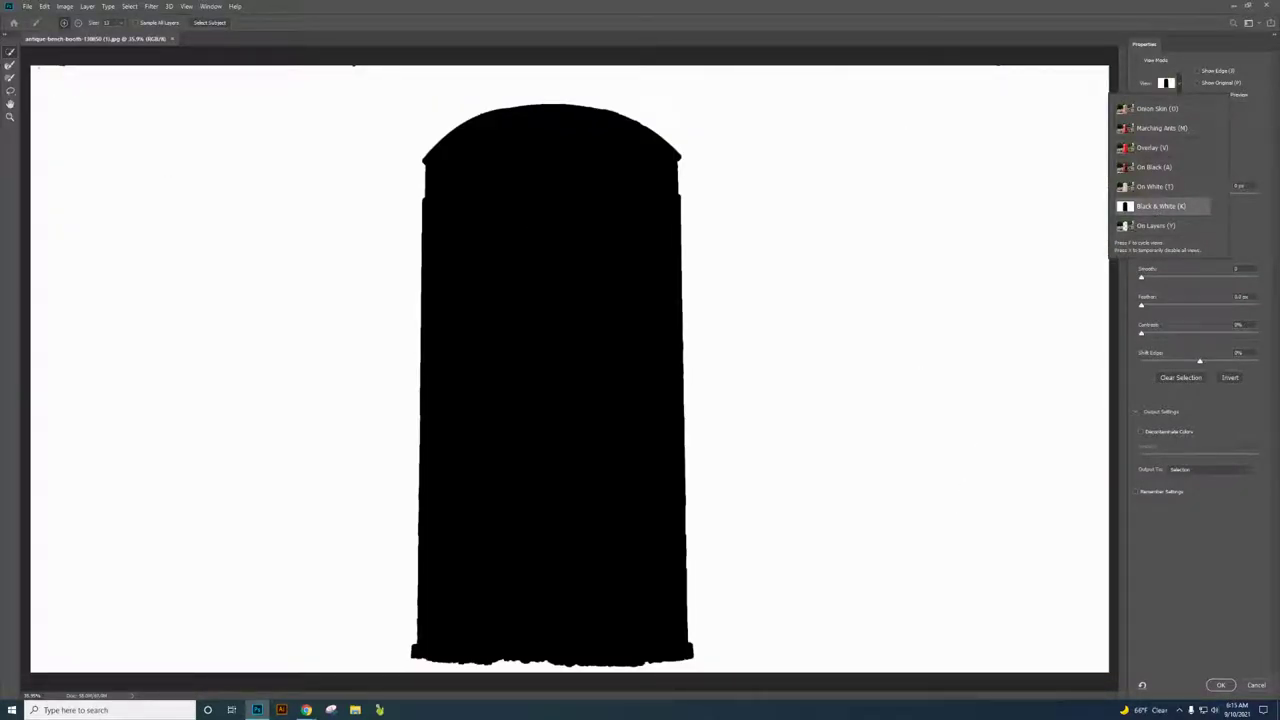
click(1260, 688)
click(1258, 686)
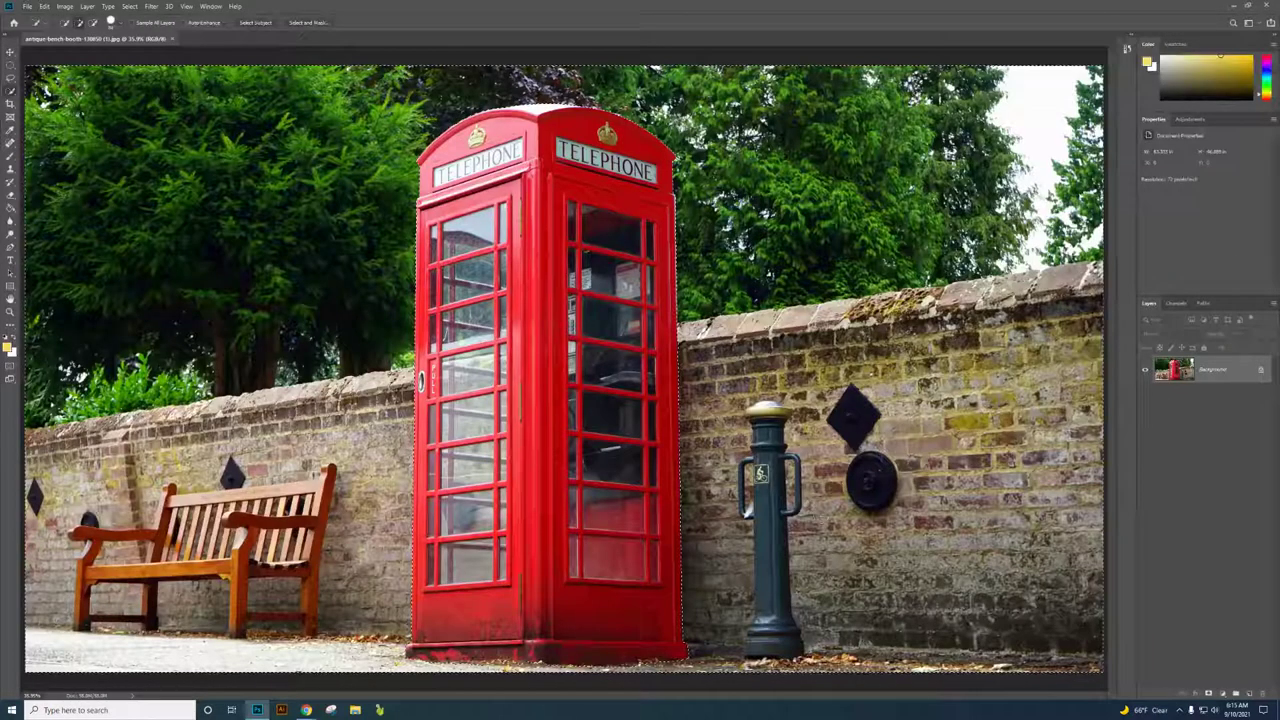
click(121, 22)
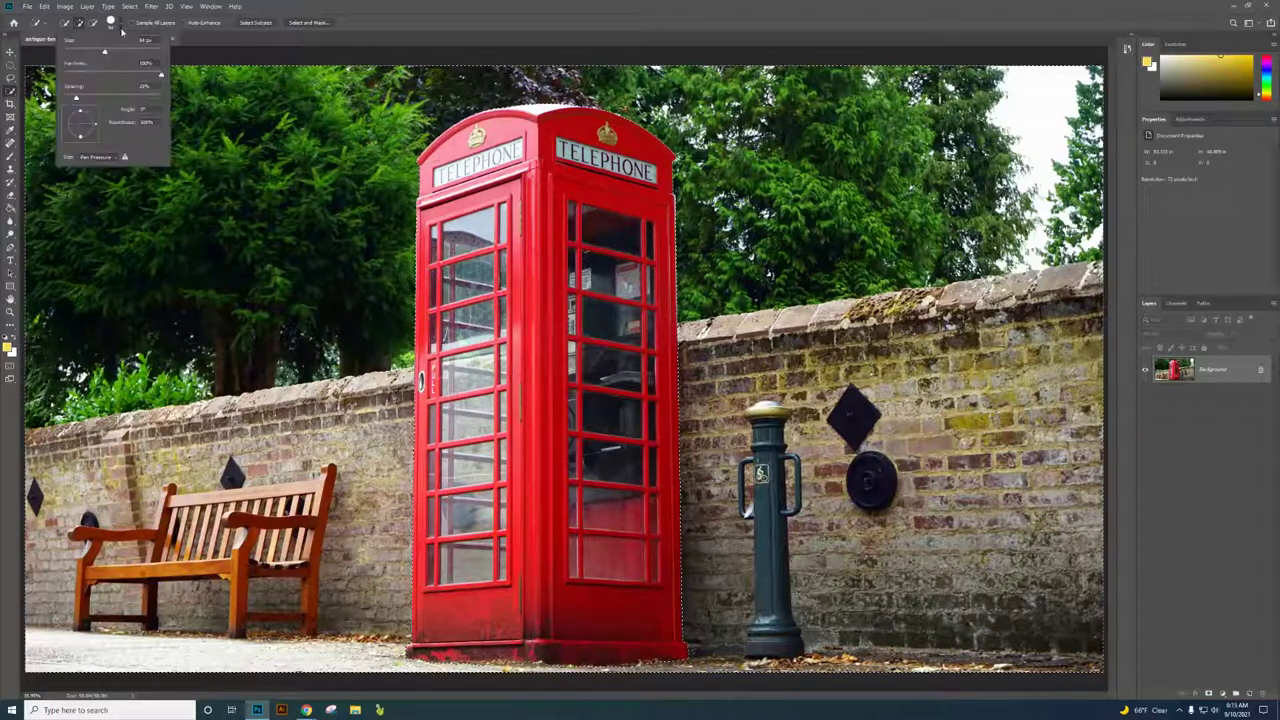
drag(114, 54, 133, 55)
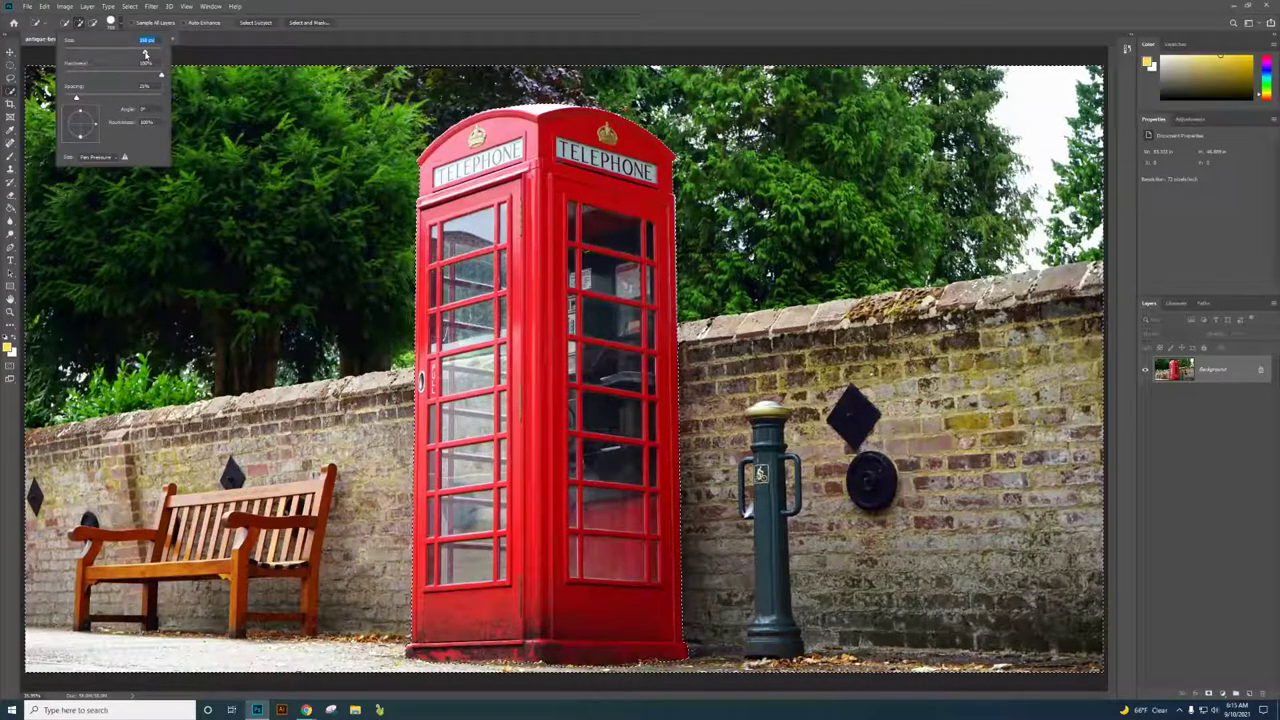
click(241, 102)
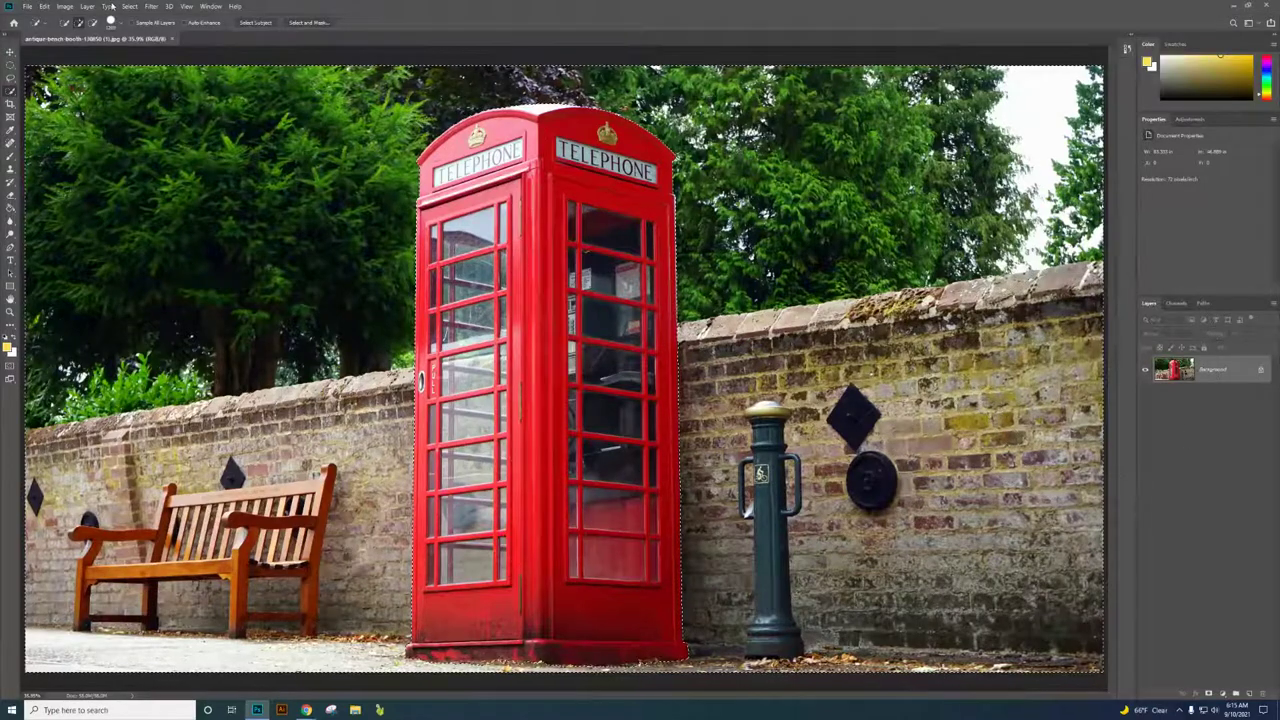
click(308, 22)
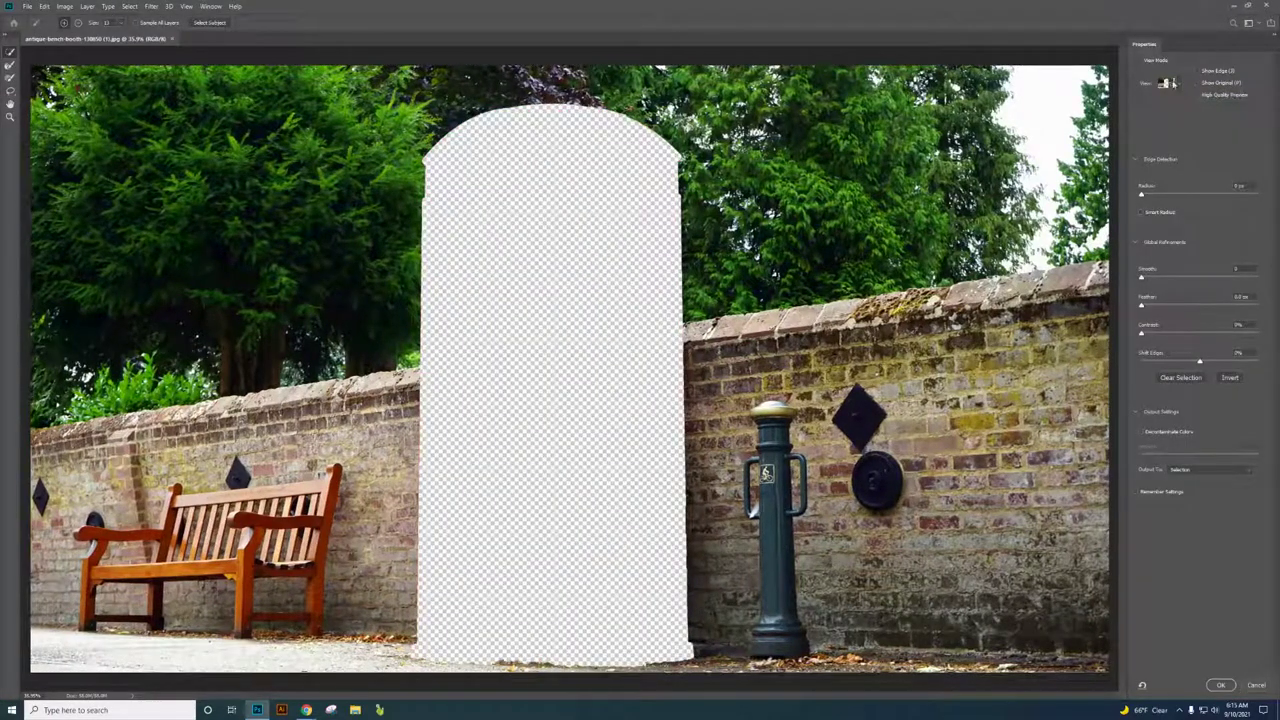
Switch the preview to Black & White and enter Radius 5 px and Smooth 10.
click(1168, 84)
click(1160, 206)
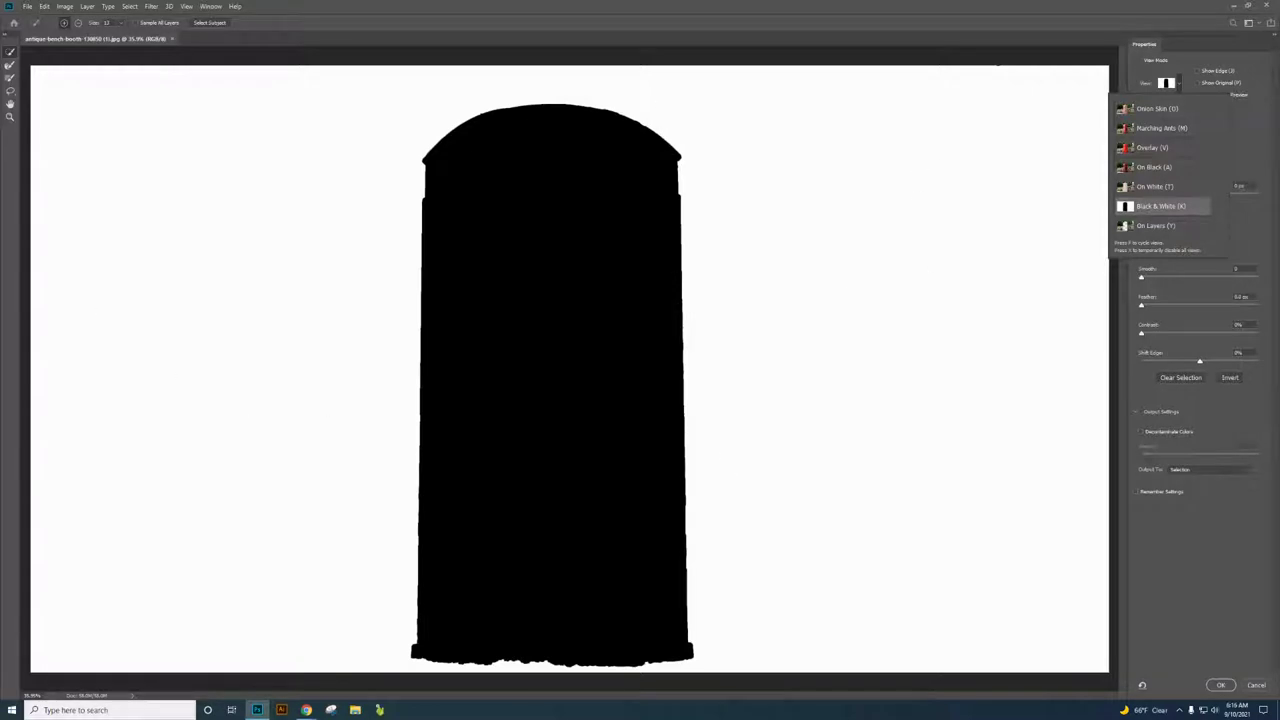
click(1254, 145)
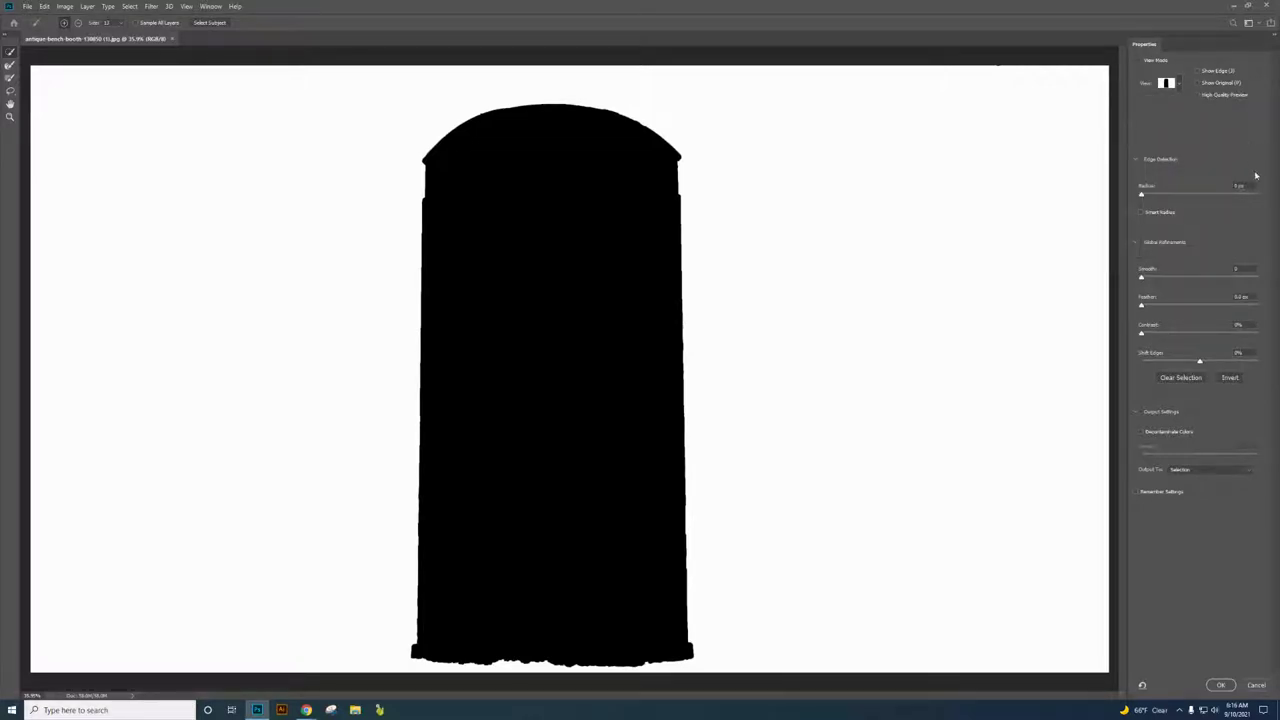
click(1249, 187)
text(5)
text(10)
key(Tab)
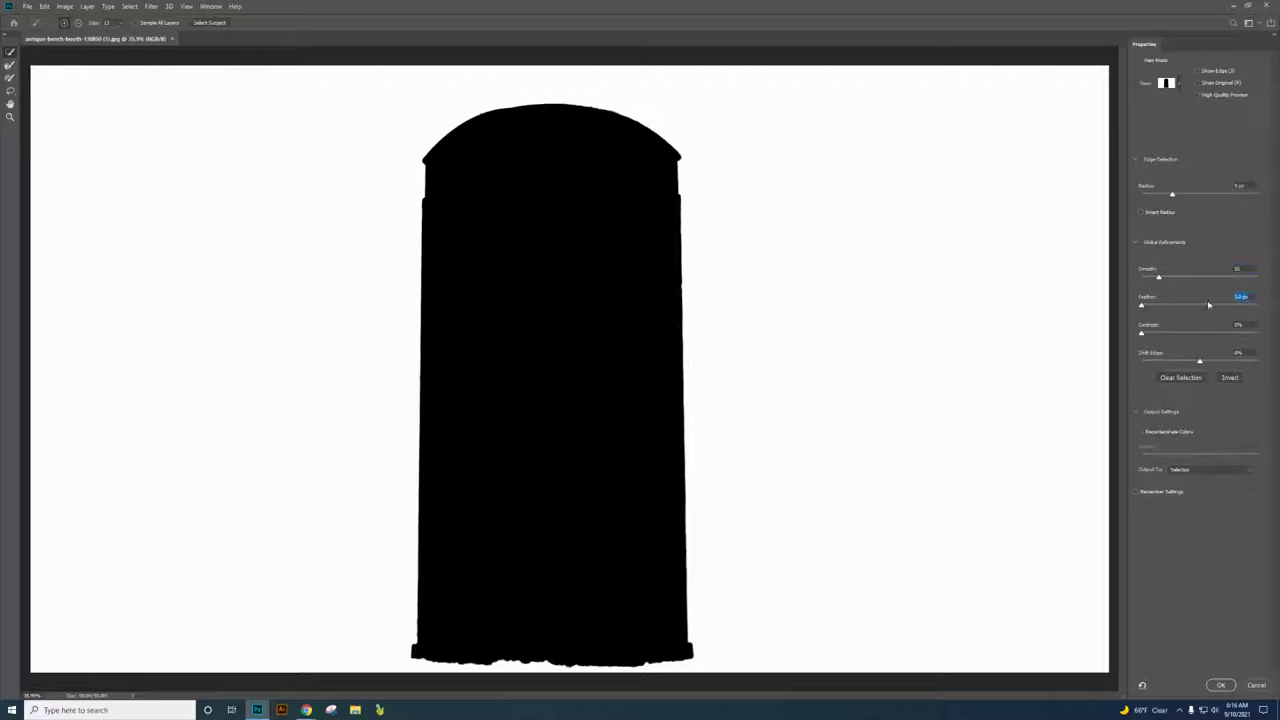
Set Feather to 1.5 px, re-entering the value after an invalid-entry error.
text(1.5)
key(Return)
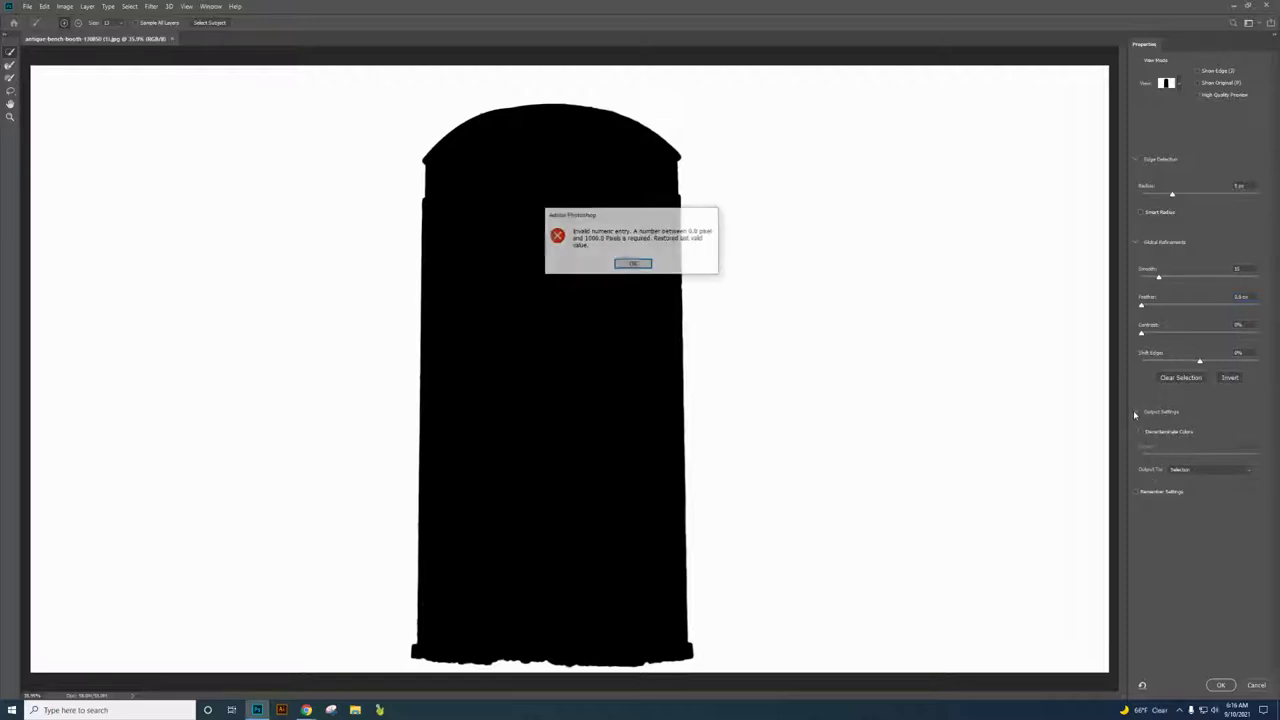
click(647, 265)
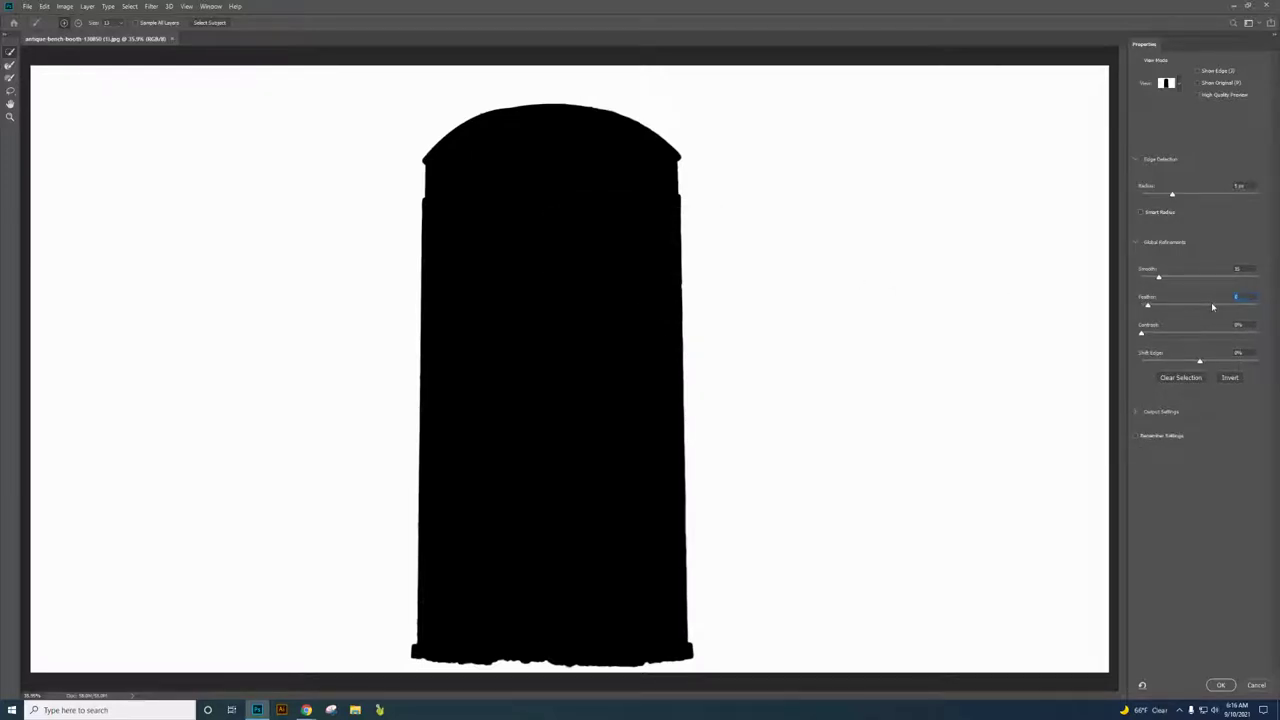
text(1.5)
click(1137, 413)
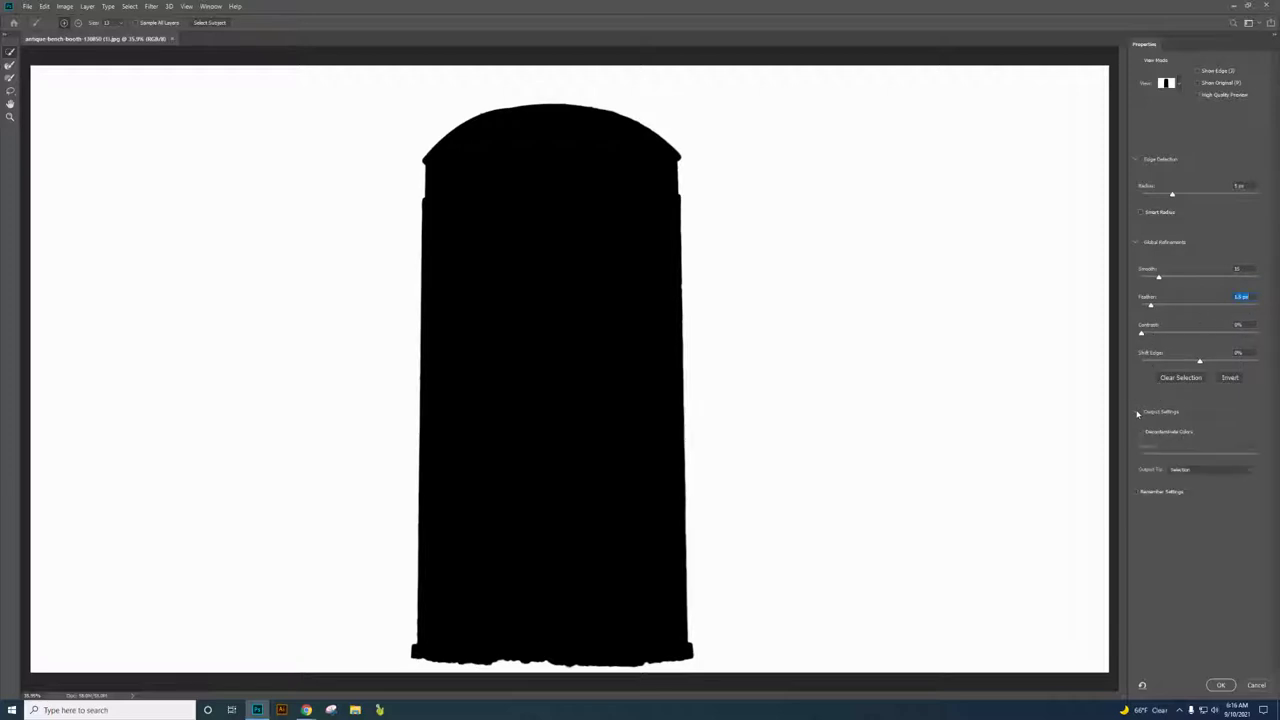
click(1137, 413)
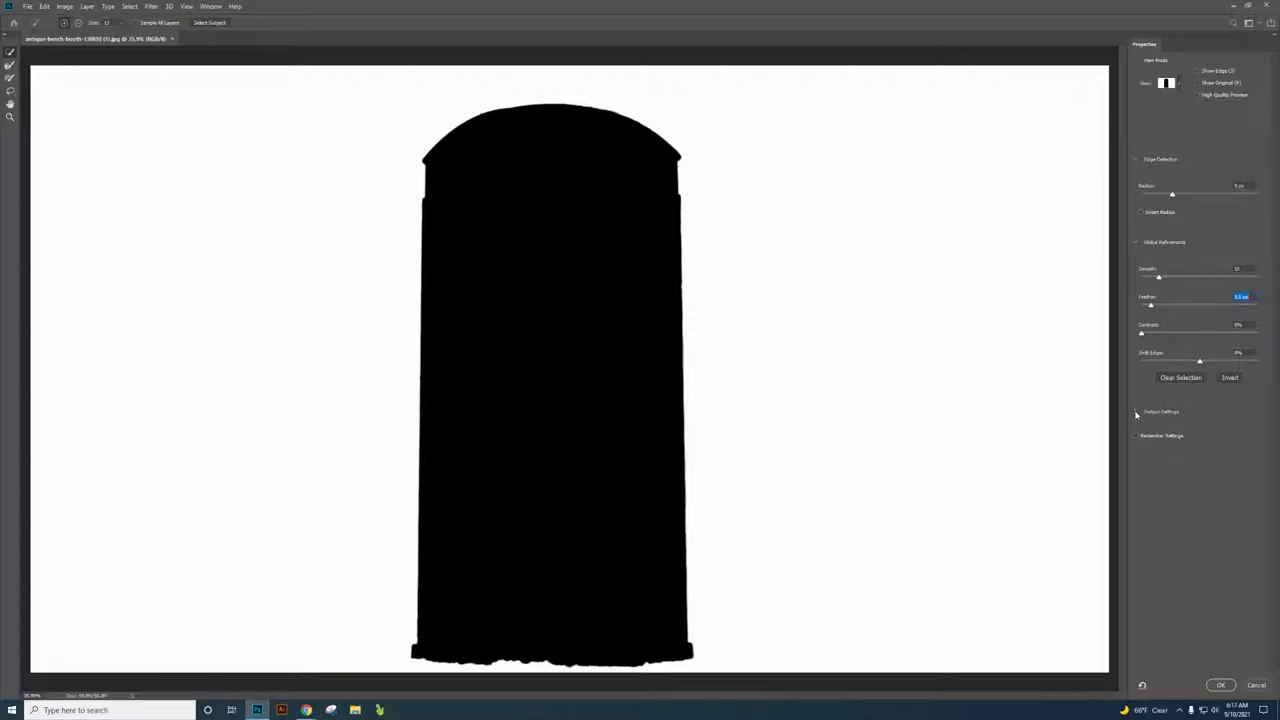
click(1136, 413)
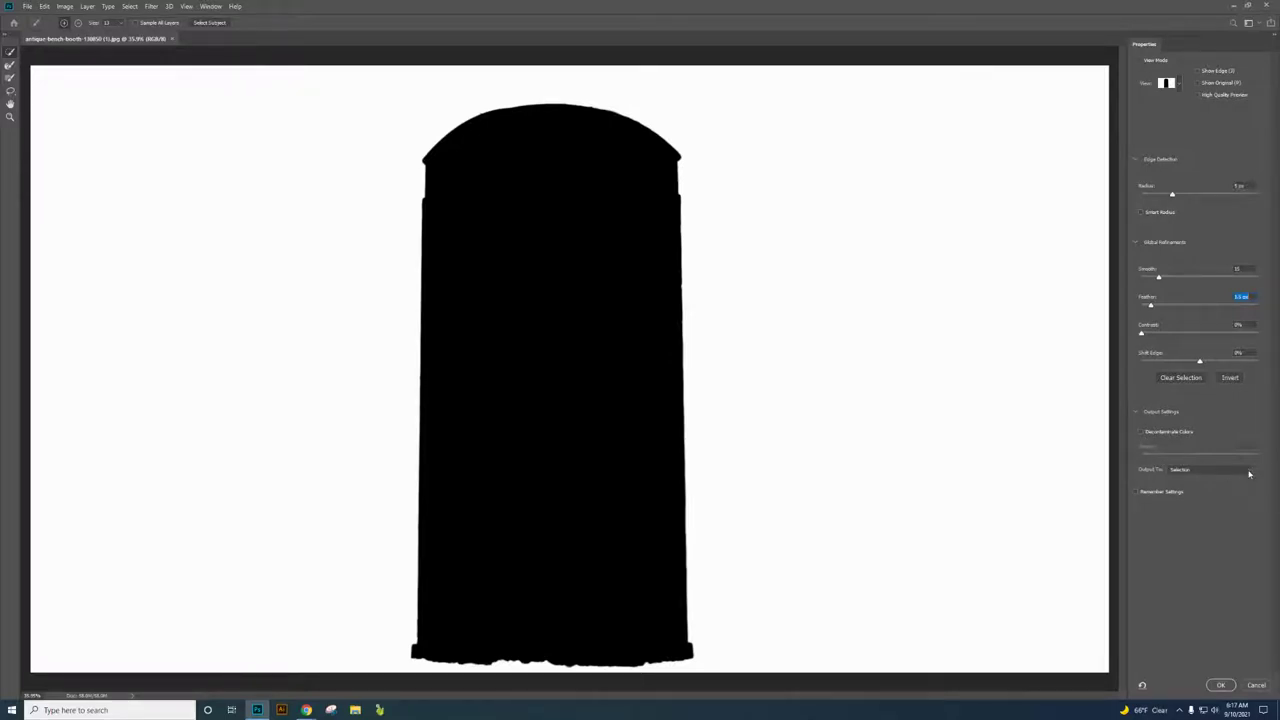
Output the refined selection as a New Layer with Layer Mask and check it by toggling visibility.
click(1249, 474)
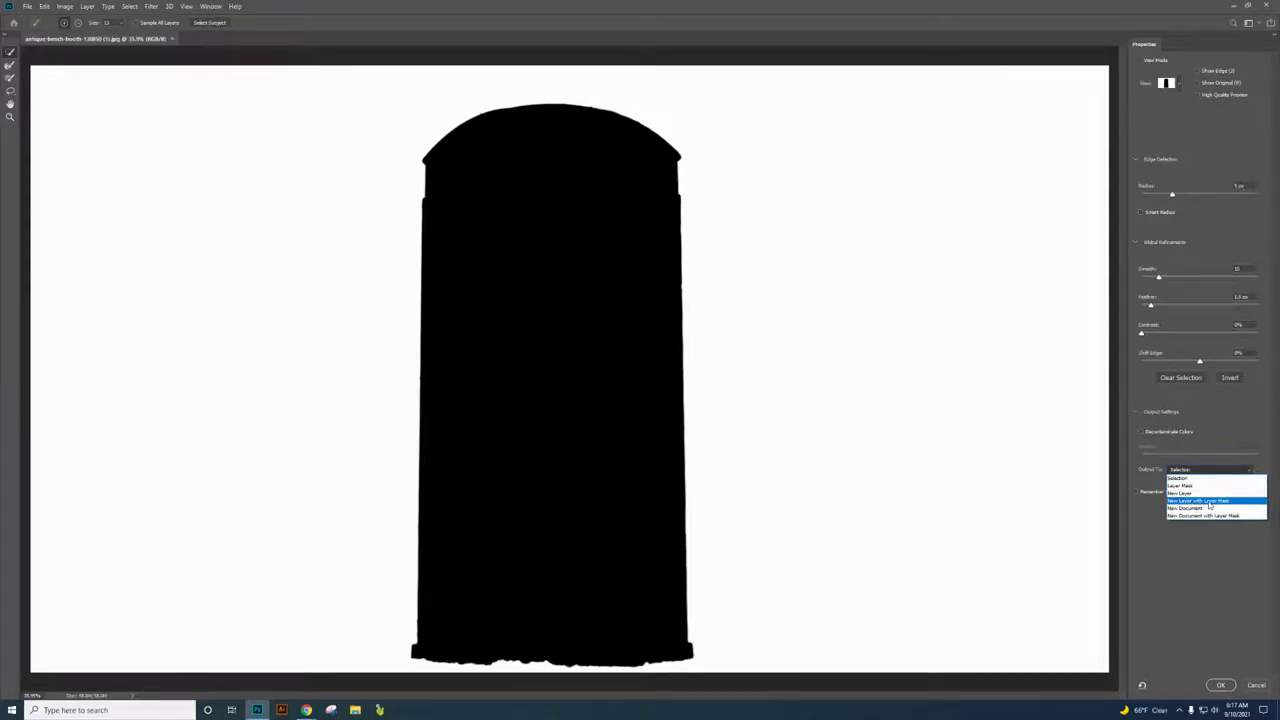
click(1210, 501)
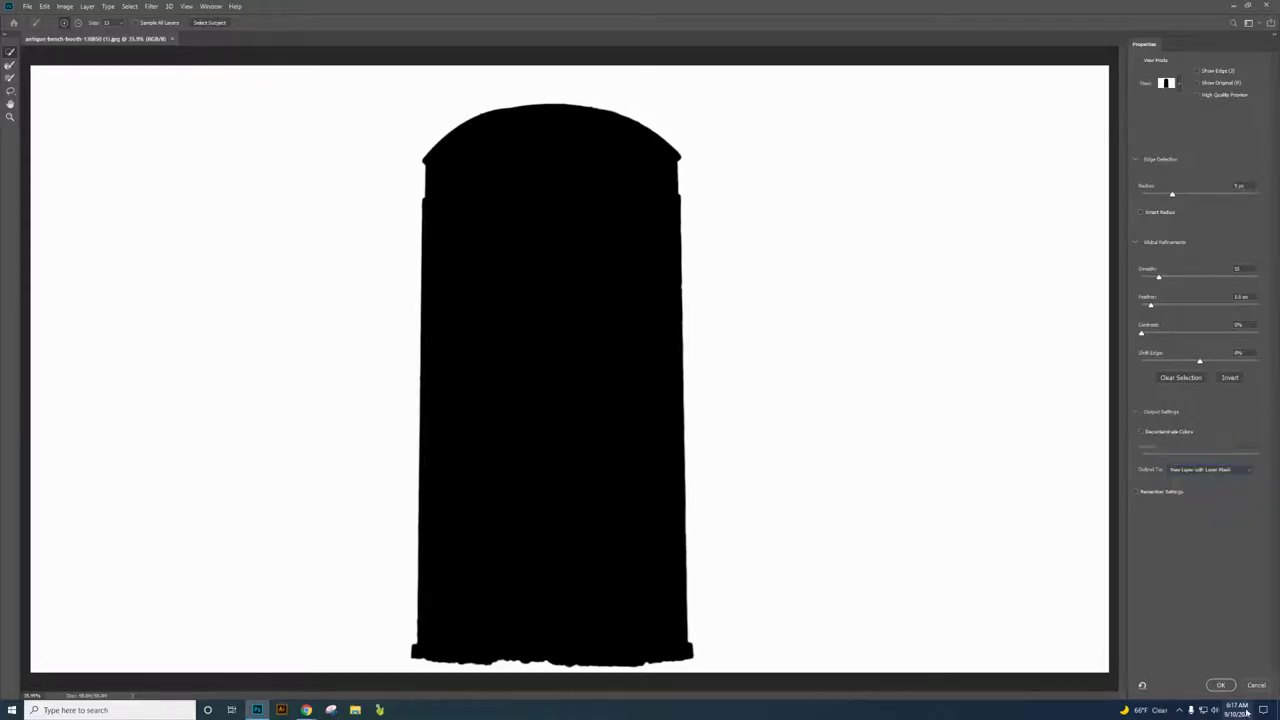
click(1221, 686)
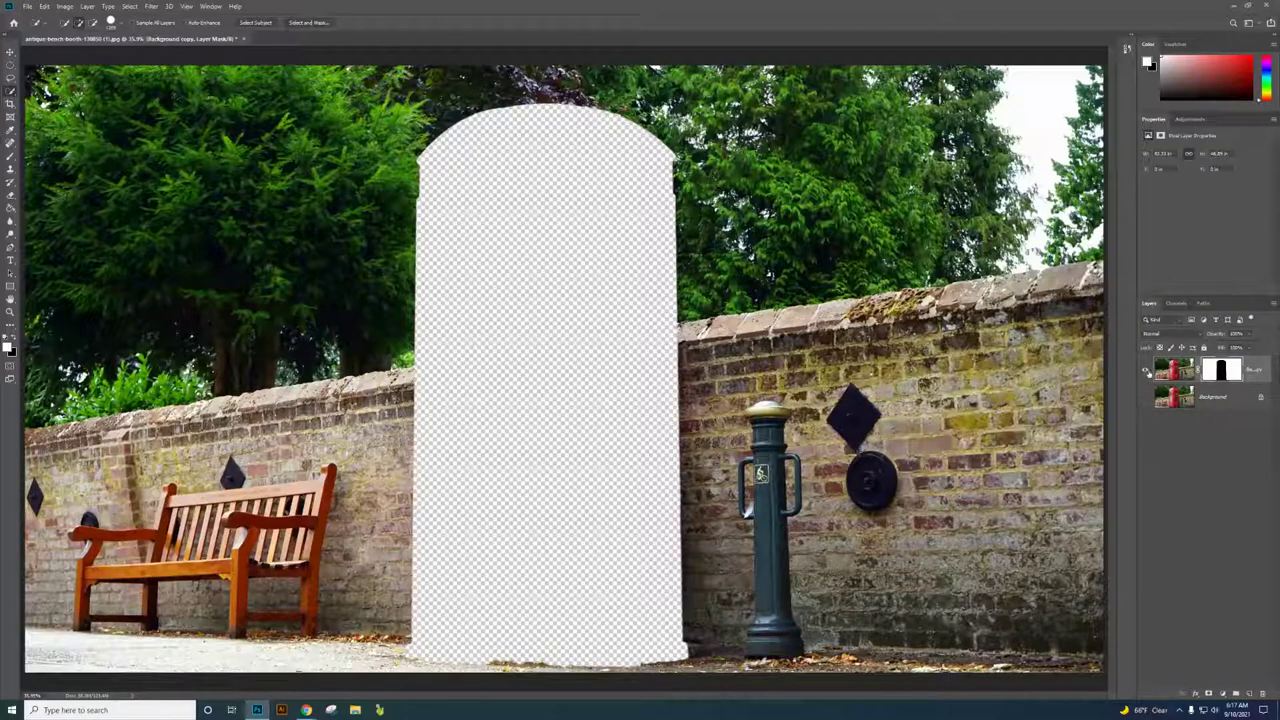
click(1145, 372)
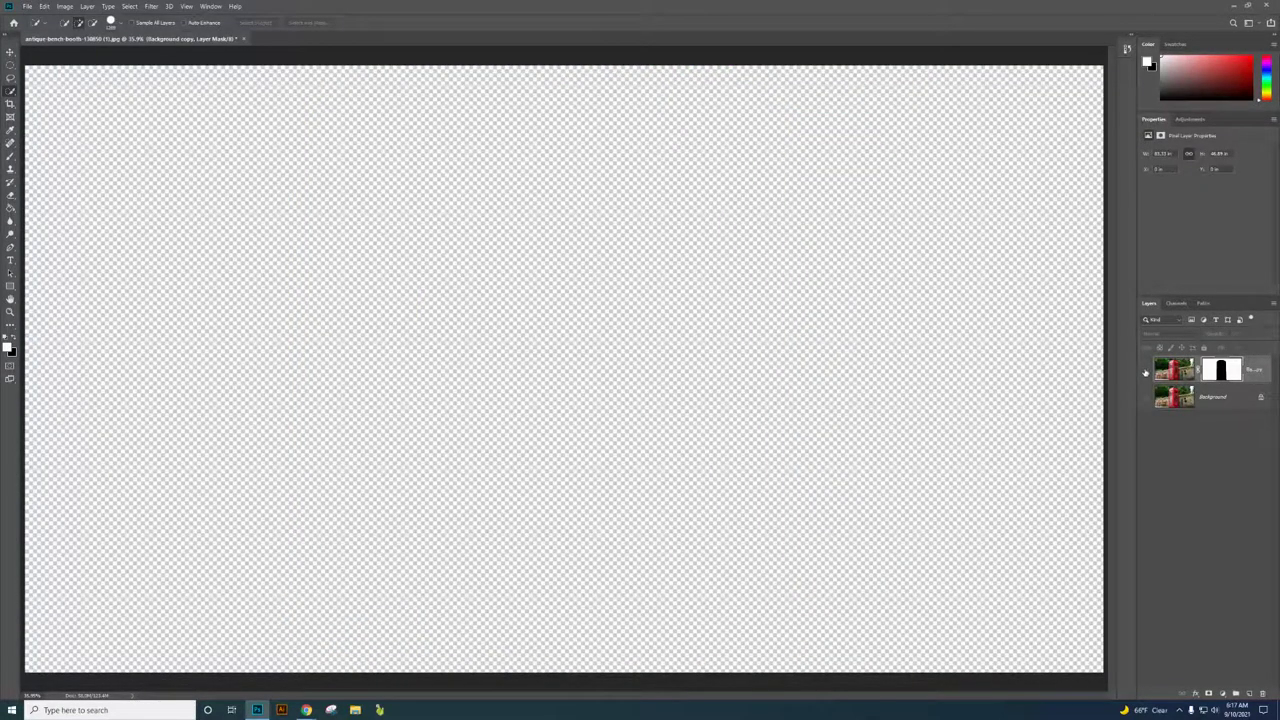
click(1146, 370)
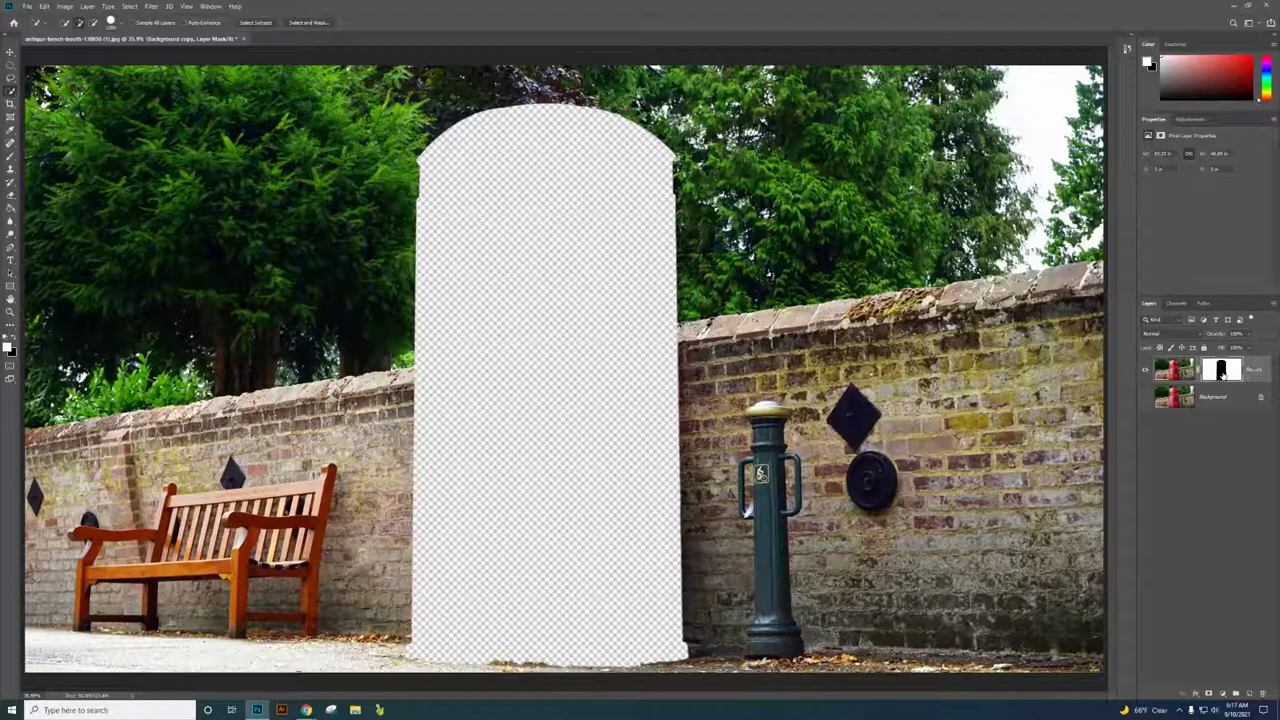
Target the Background copy layer's image thumbnail instead of its mask.
click(1178, 372)
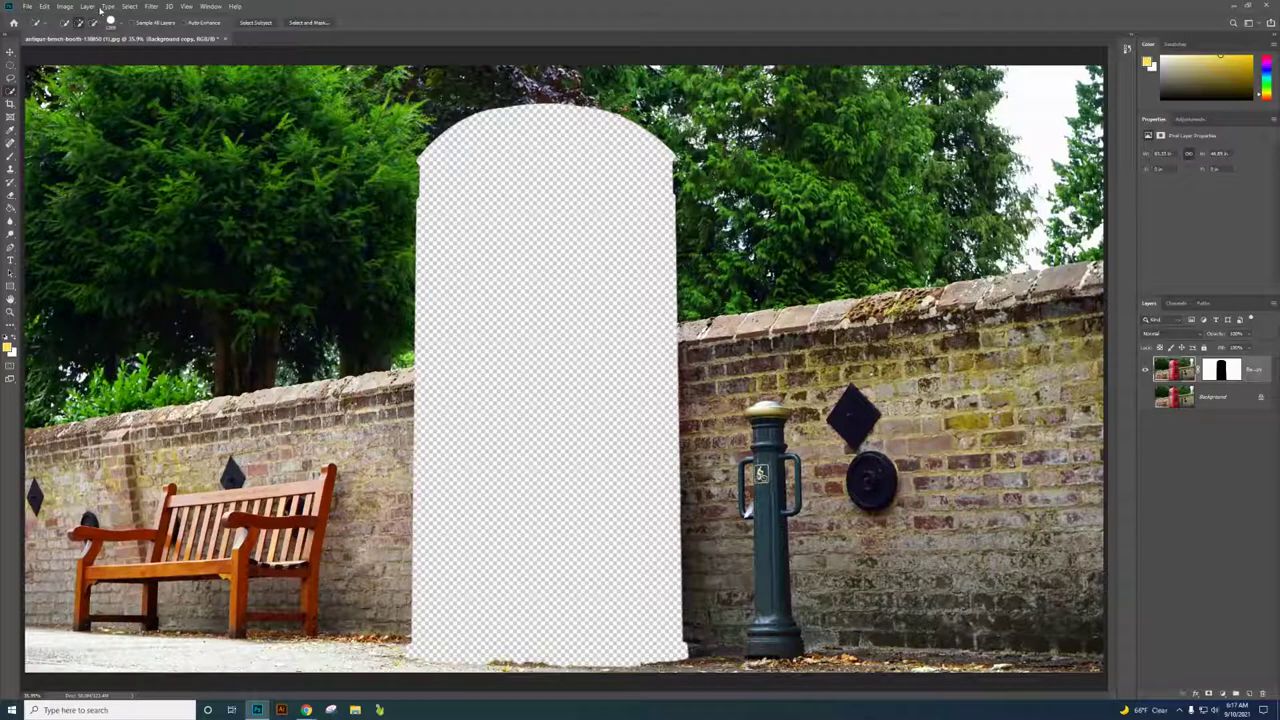
click(68, 8)
mouse_move(84, 33)
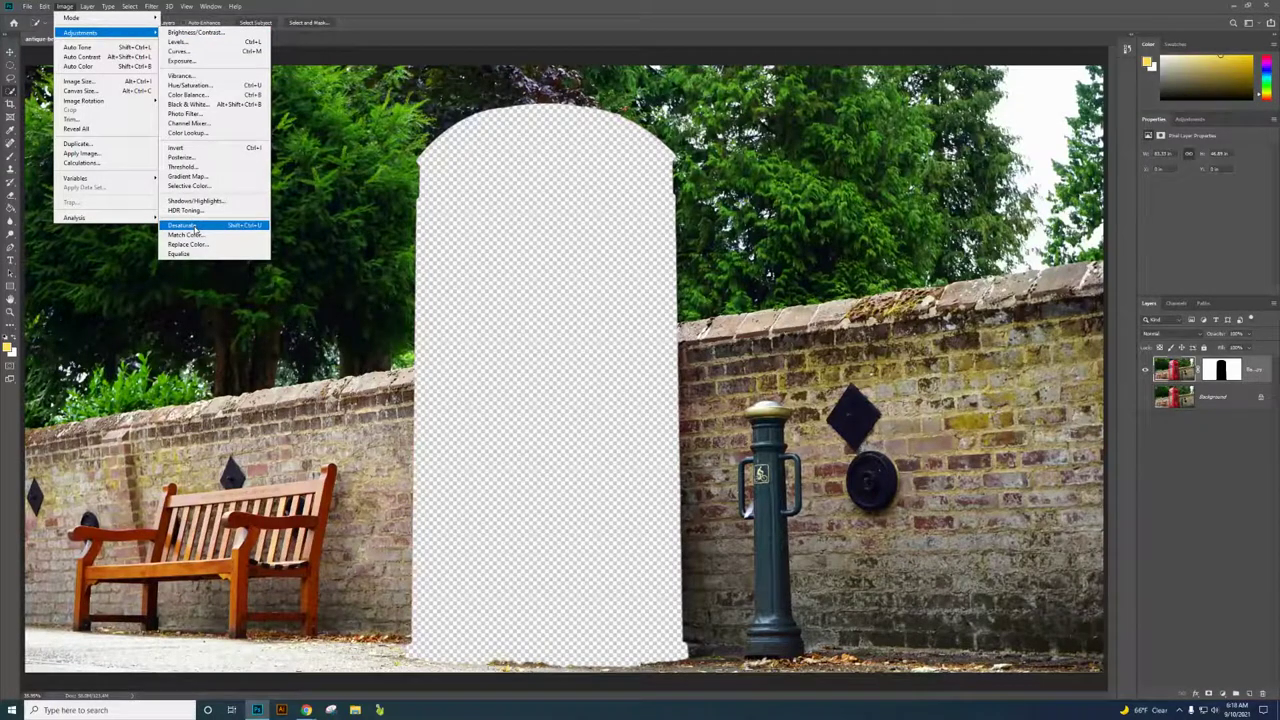
Desaturate the masked Background copy layer and show the Background layer so only the booth stays red.
click(185, 226)
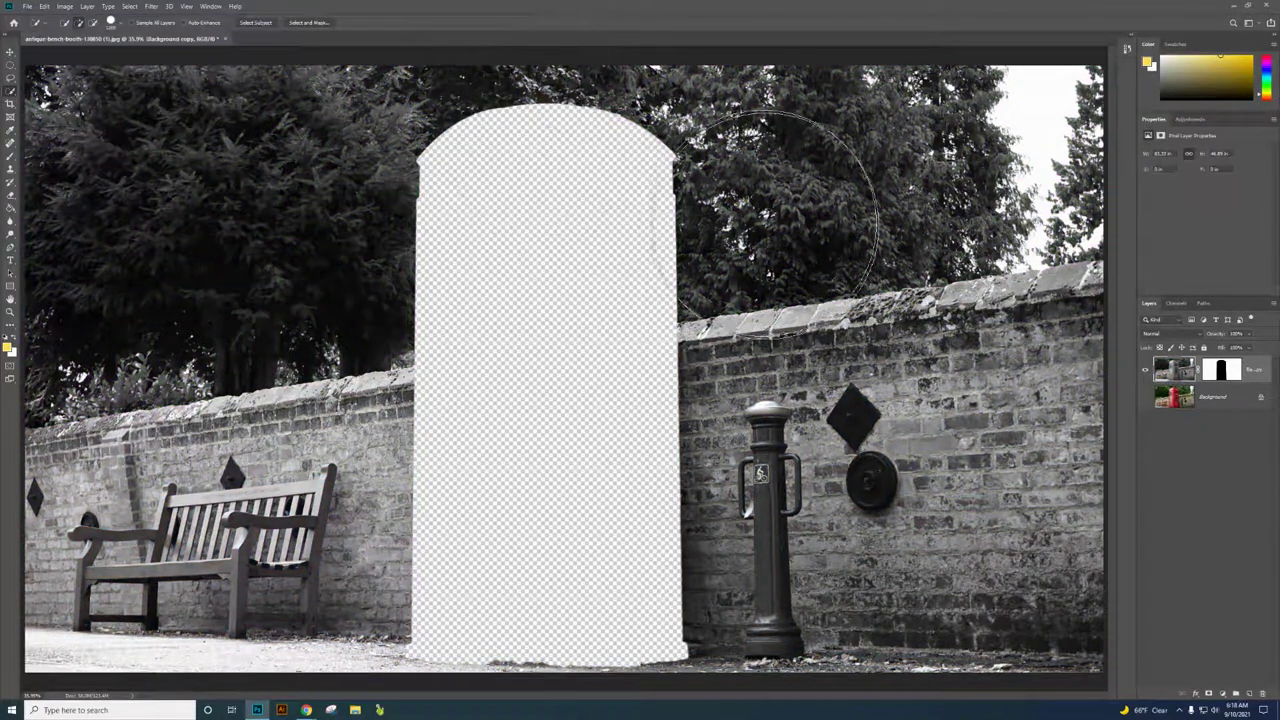
click(1146, 398)
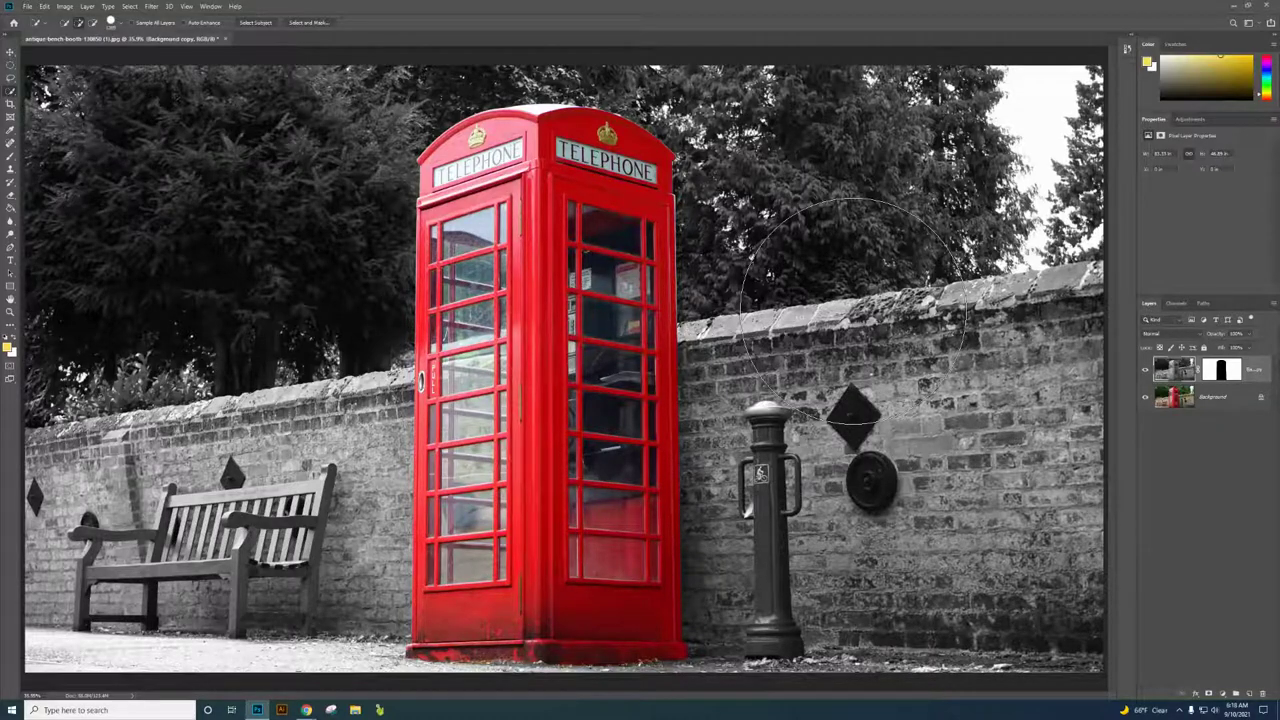
Save the photo as a Photoshop PSD named 'photo booth' in the Downloads folder.
click(29, 8)
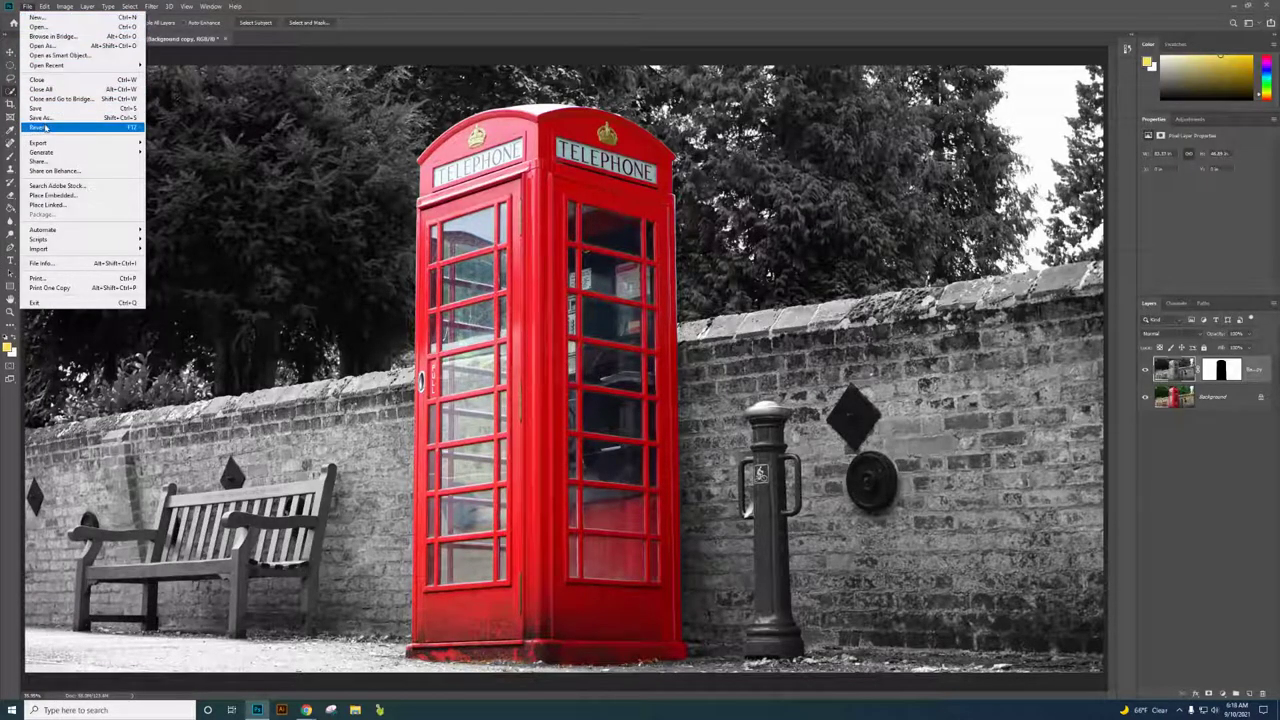
click(47, 119)
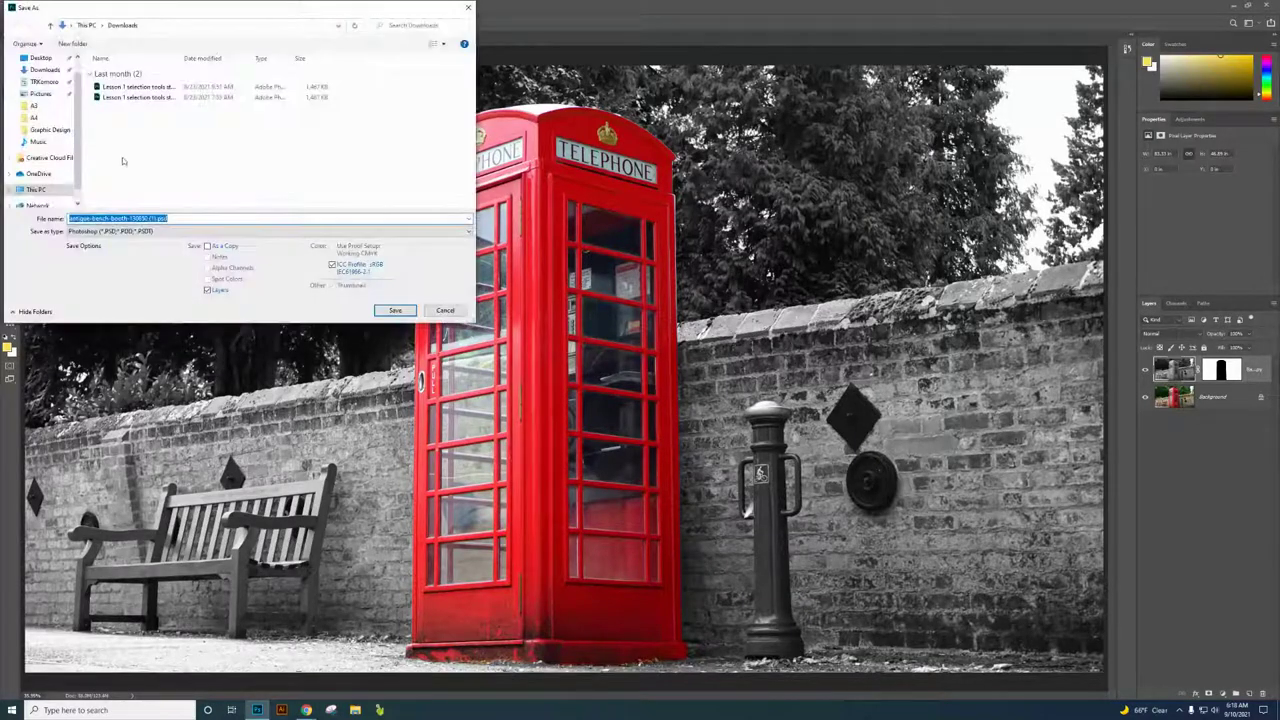
click(45, 69)
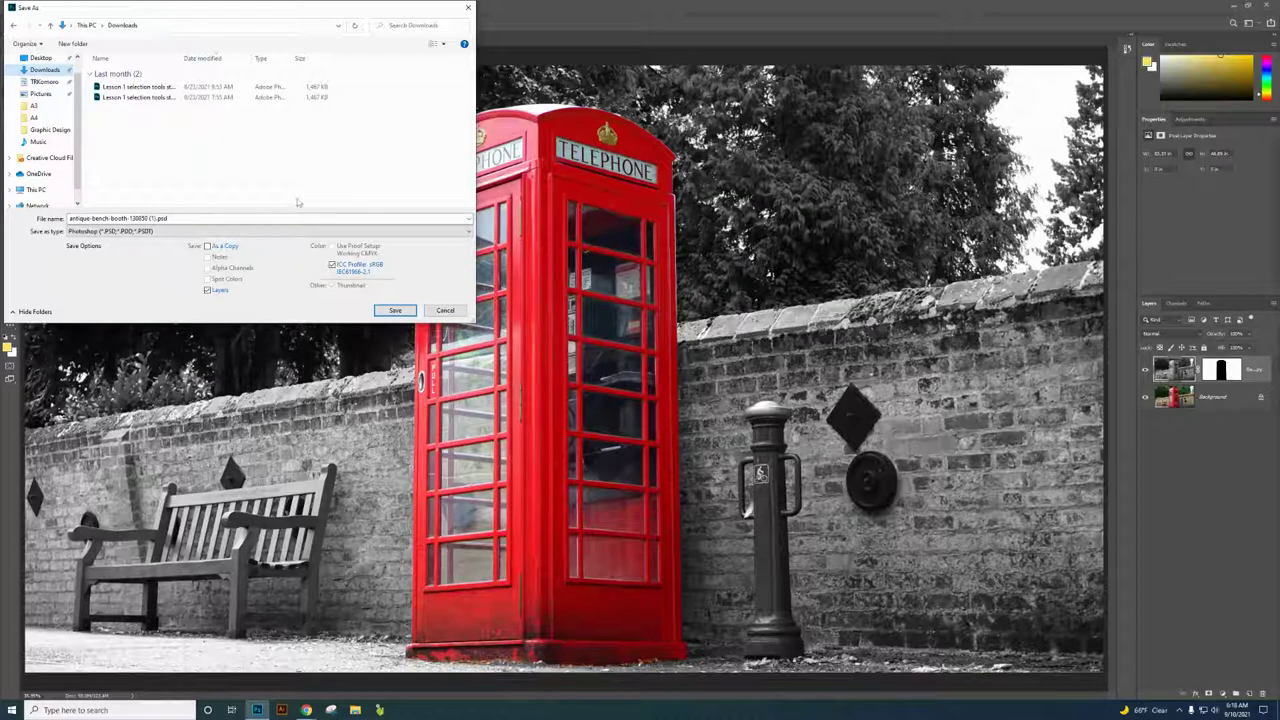
drag(175, 220, 60, 224)
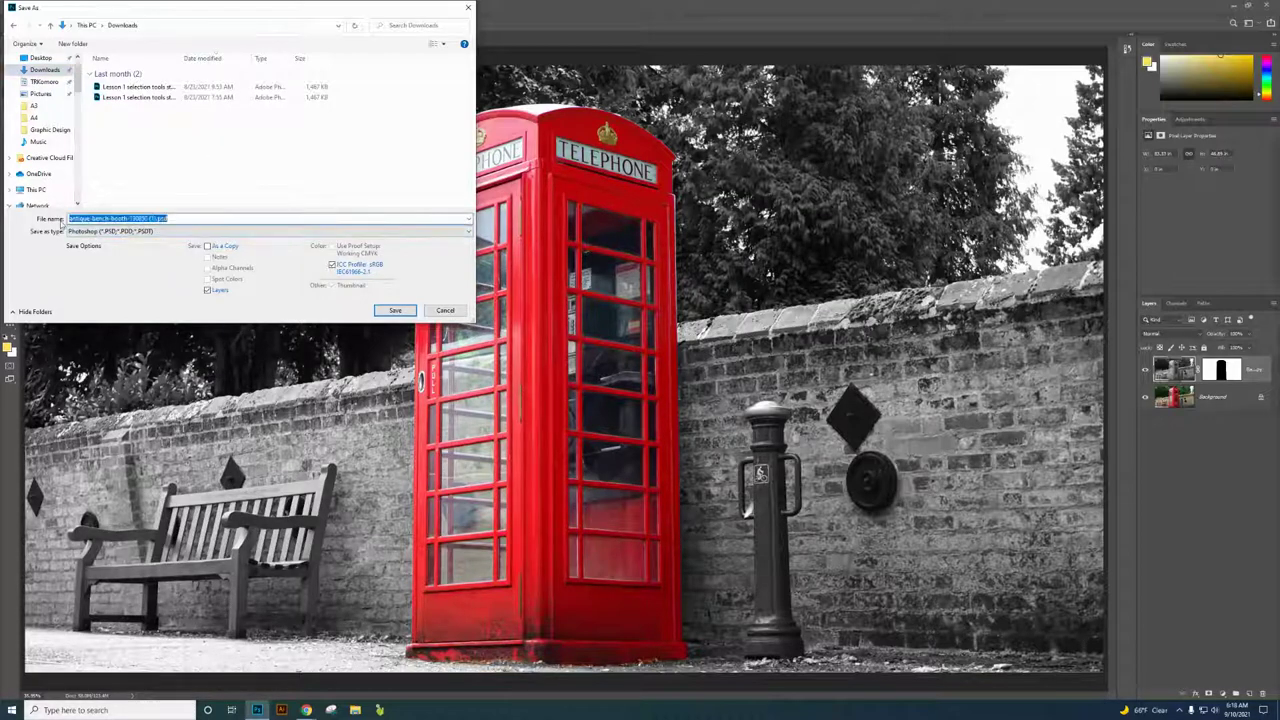
text(ph)
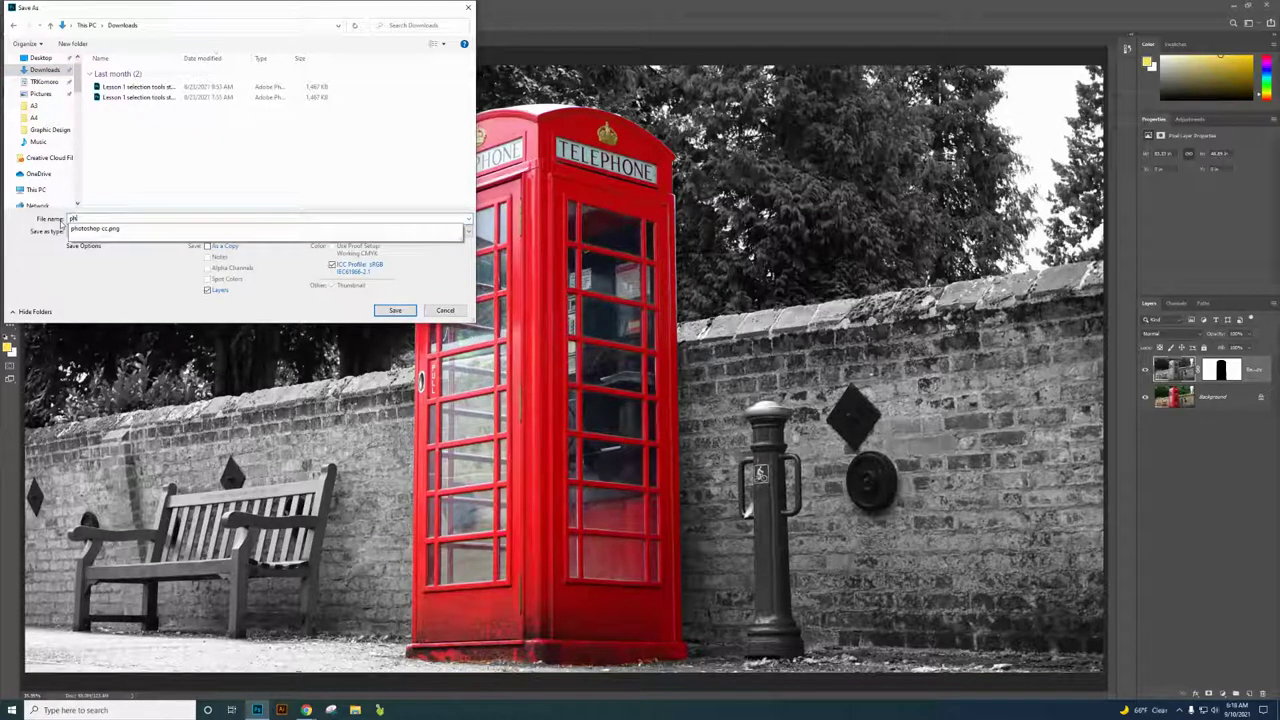
text(oto bl)
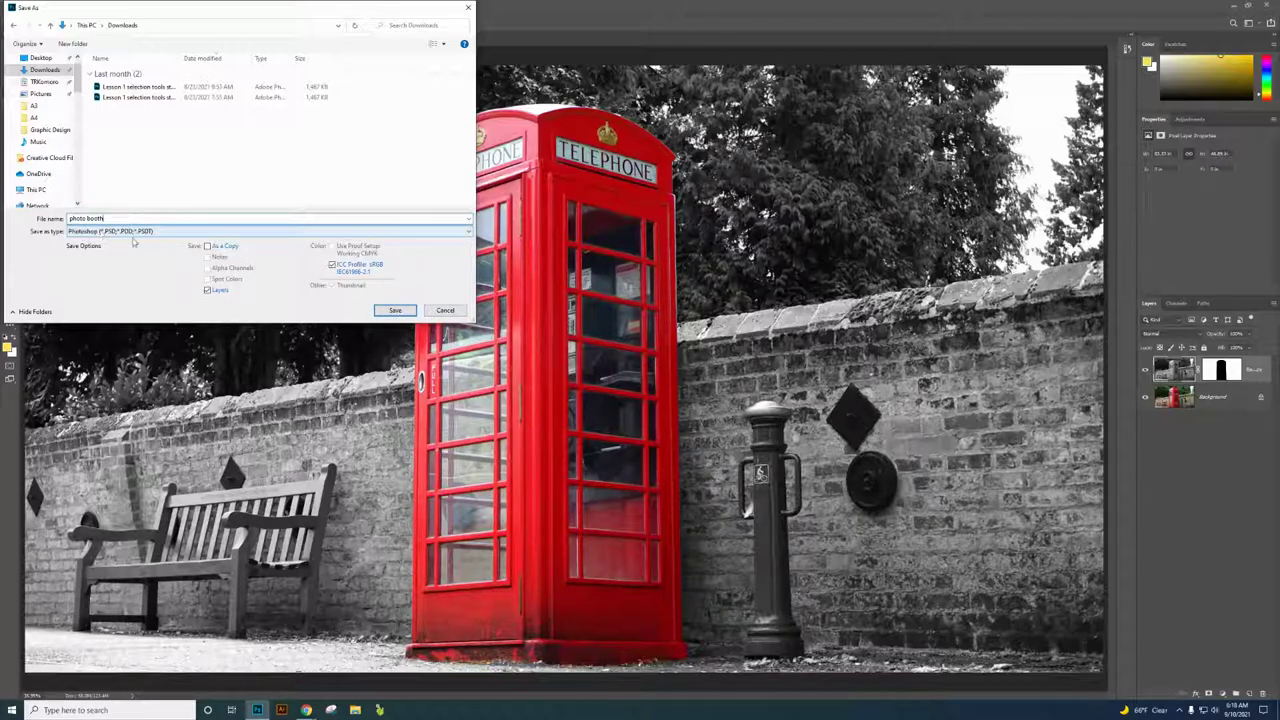
click(395, 311)
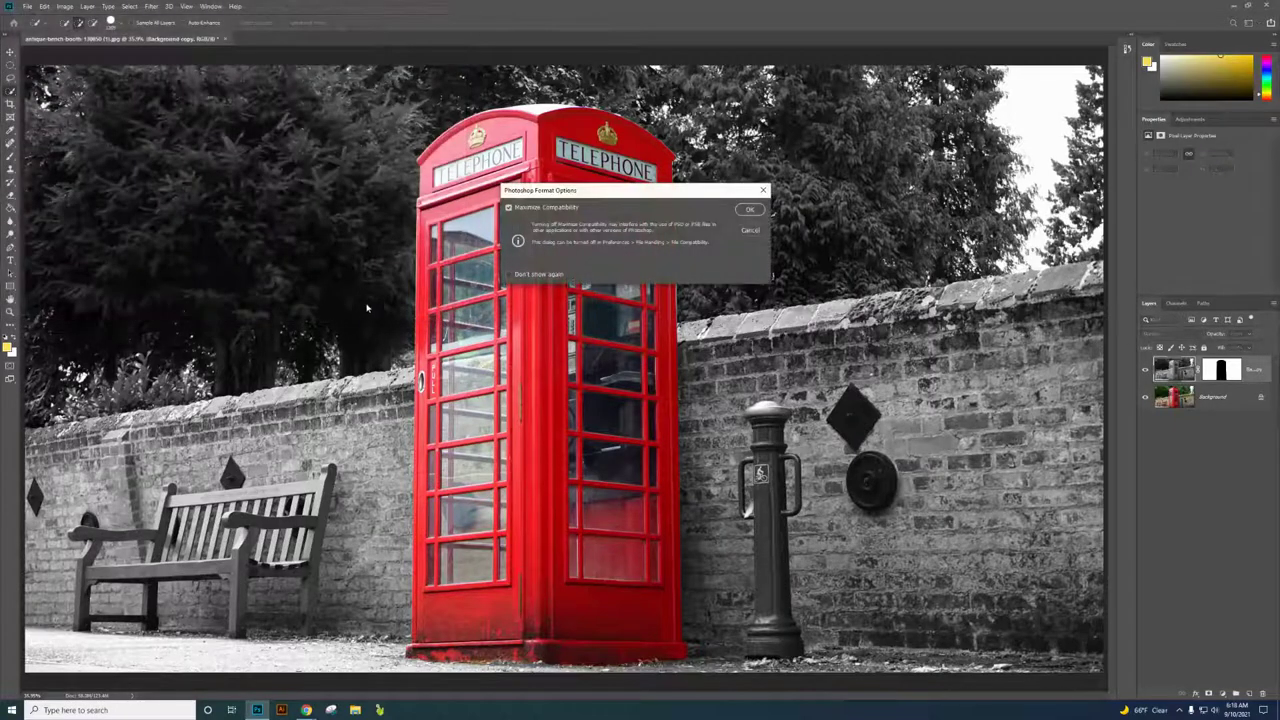
Confirm Maximize Compatibility for the PSD, then save a JPEG copy as photo booth.jpg with default options.
click(750, 210)
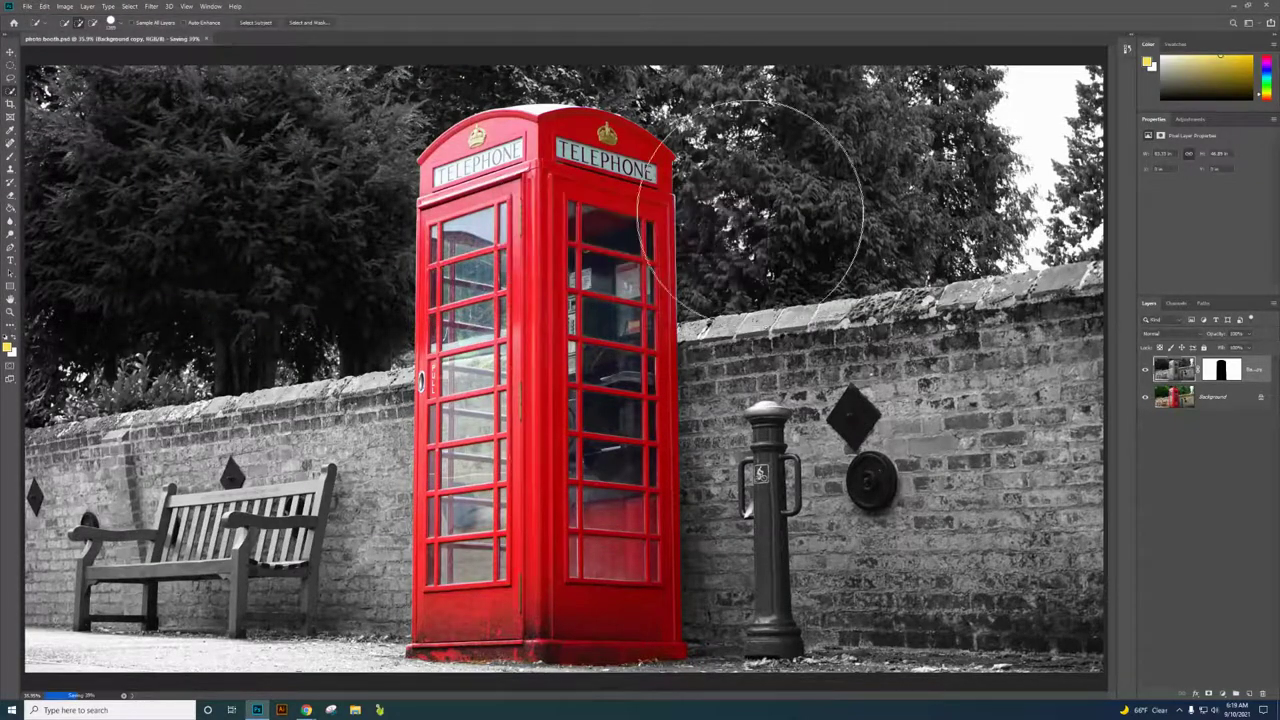
click(27, 6)
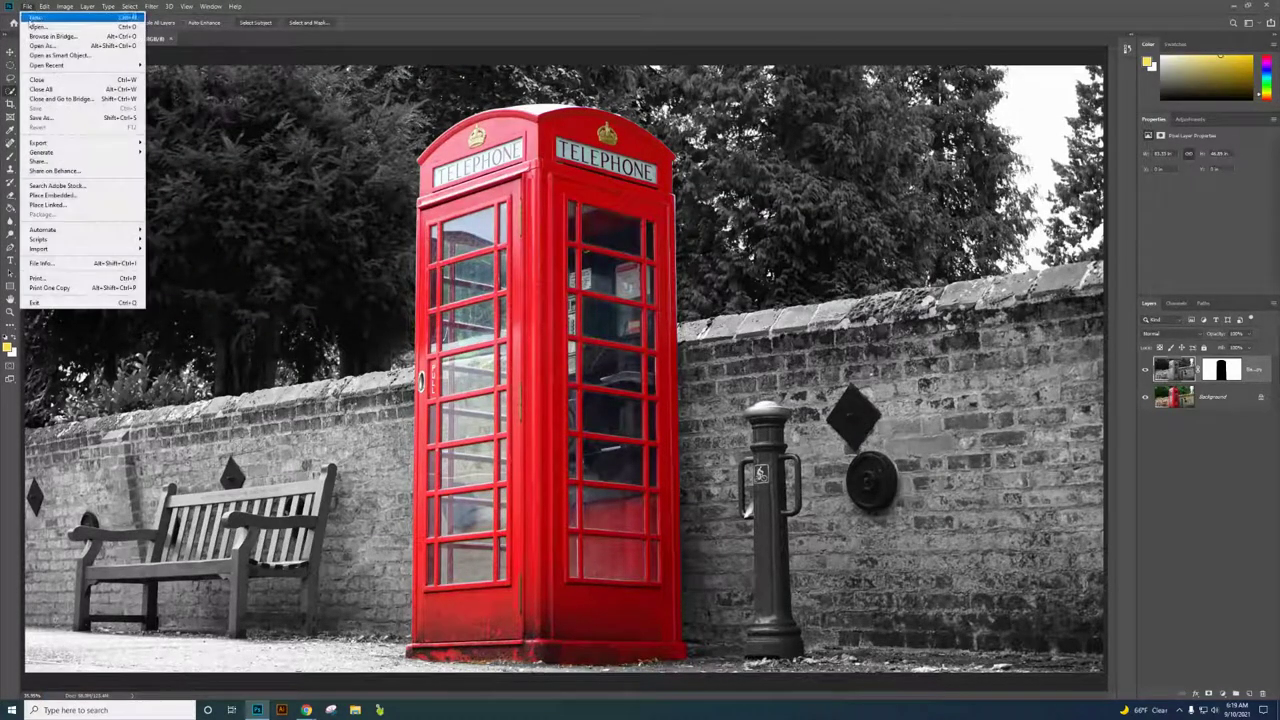
click(44, 121)
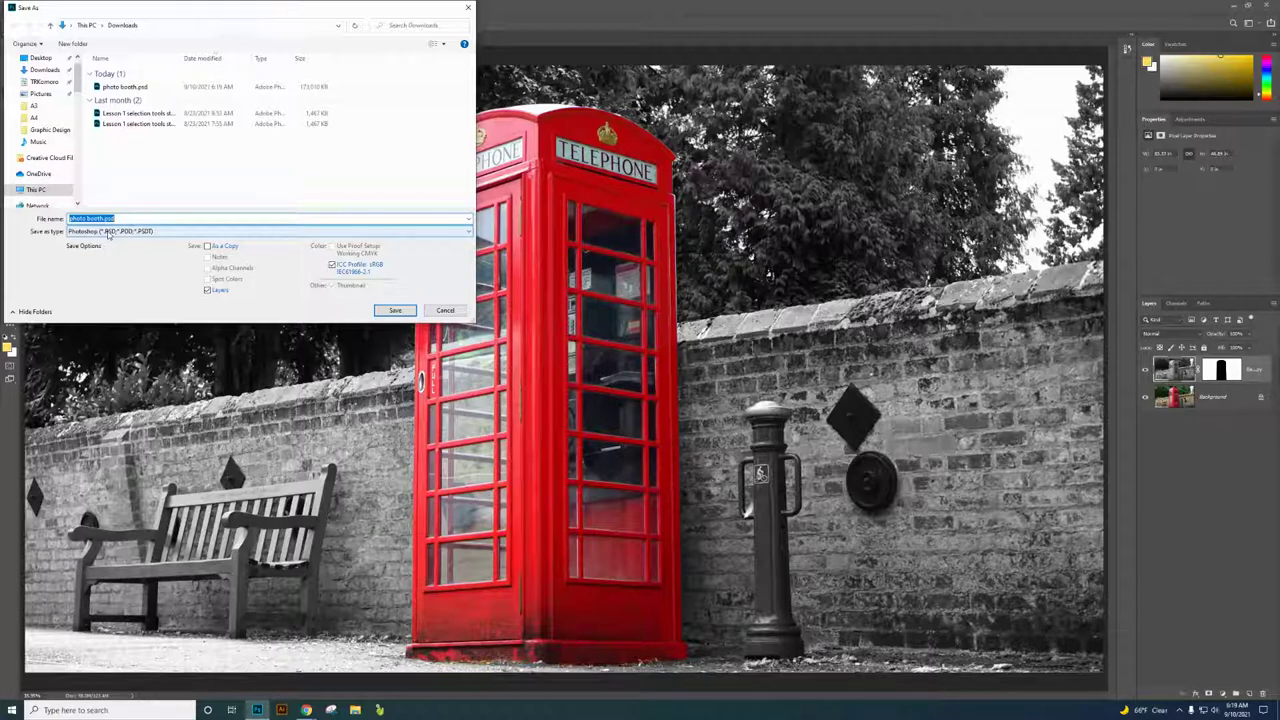
click(108, 232)
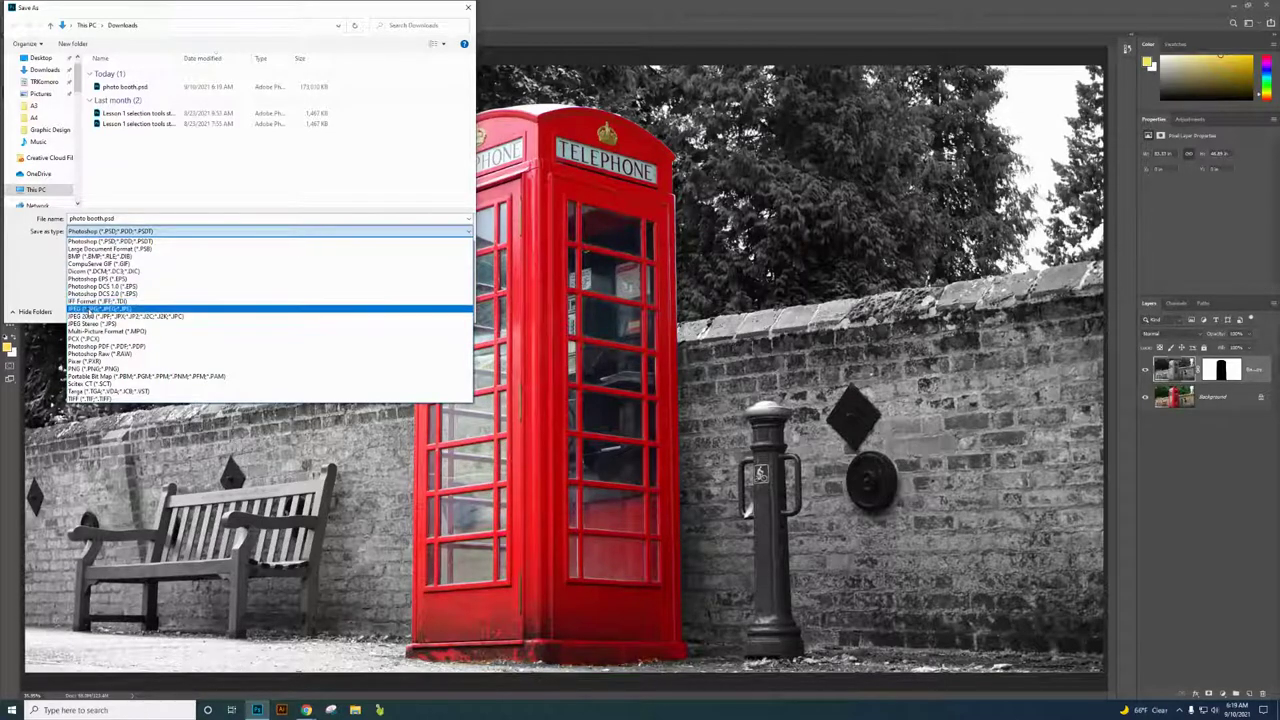
click(95, 309)
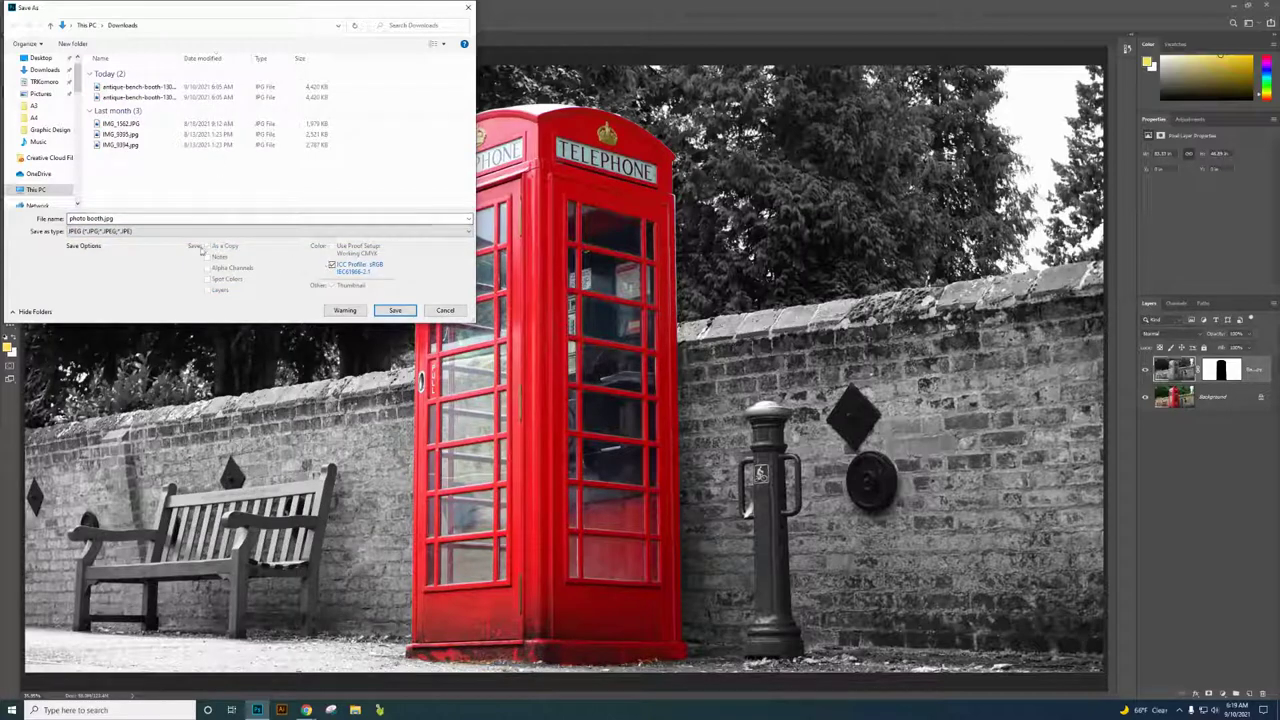
click(396, 311)
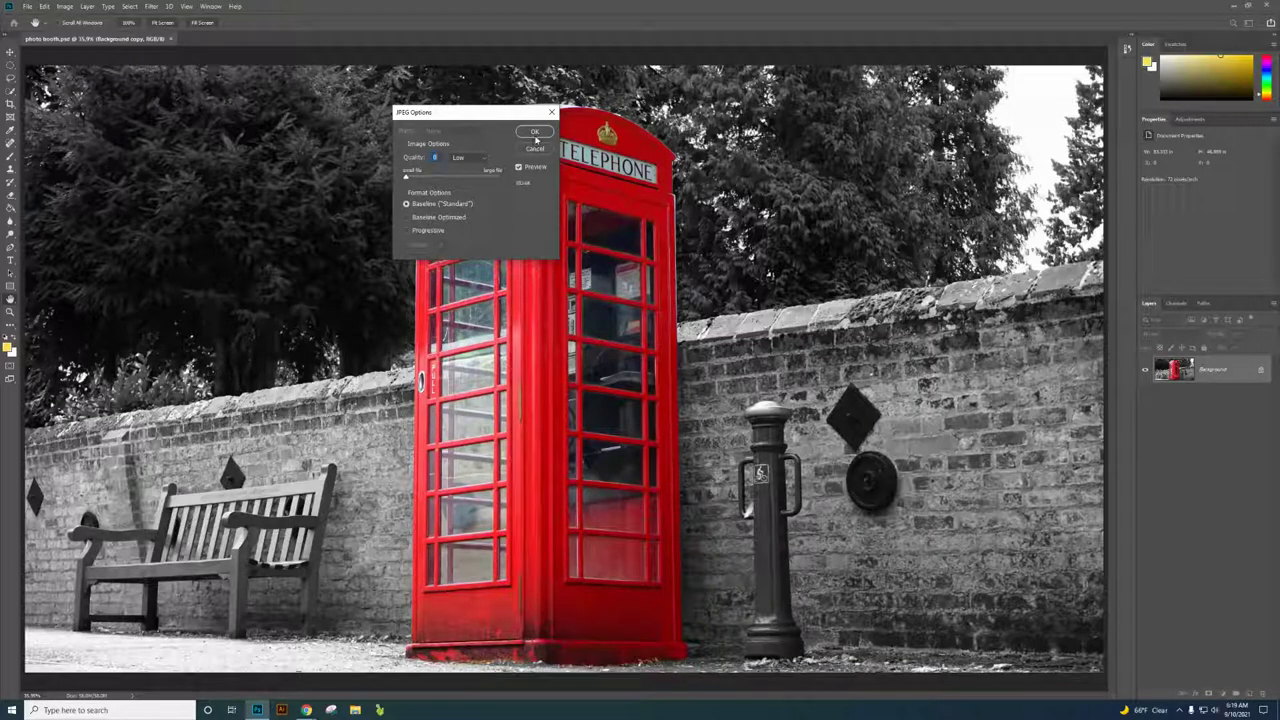
click(535, 133)
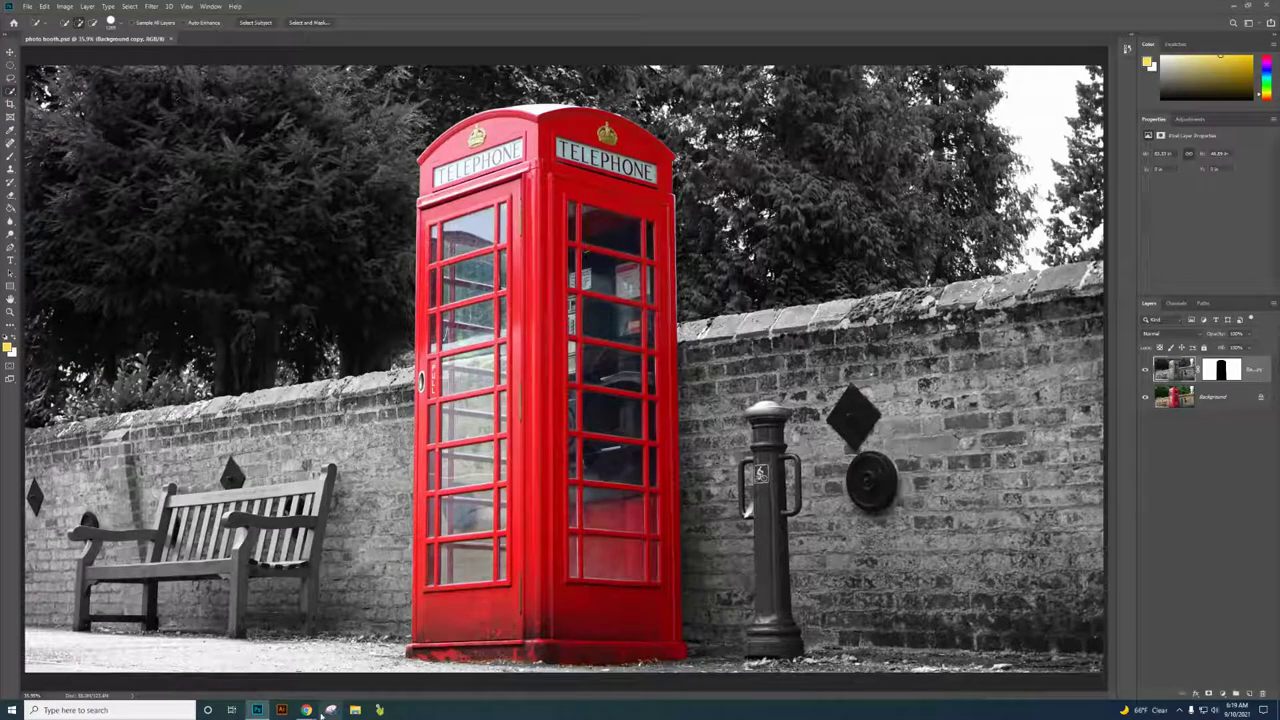
mouse_move(311, 712)
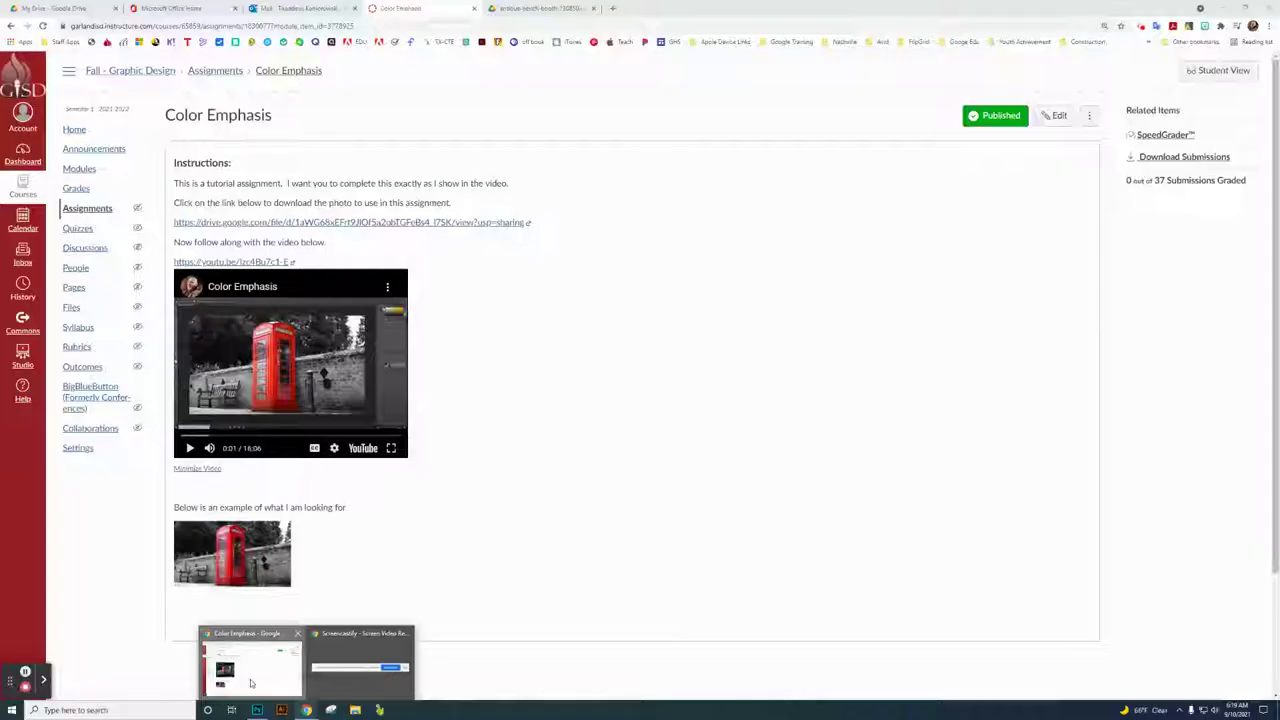
Open Google - Personal from the Toby collections in a new tab beside the Canvas assignment.
click(253, 680)
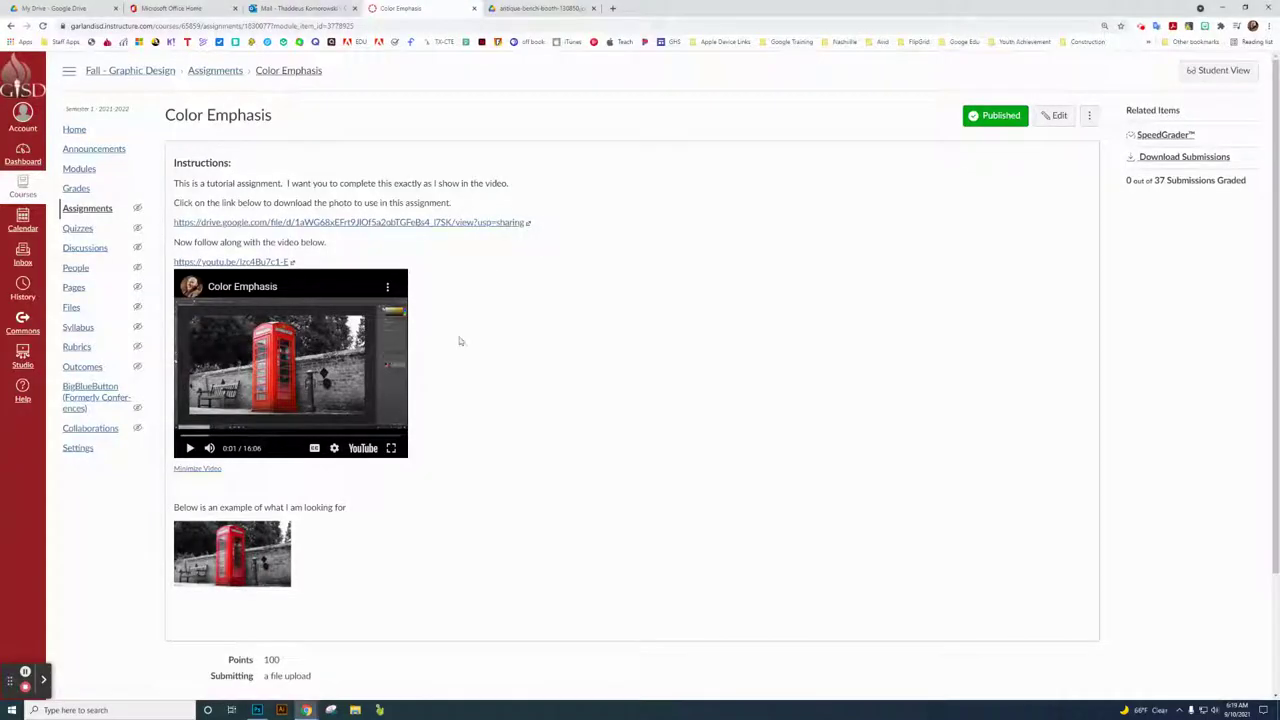
click(611, 8)
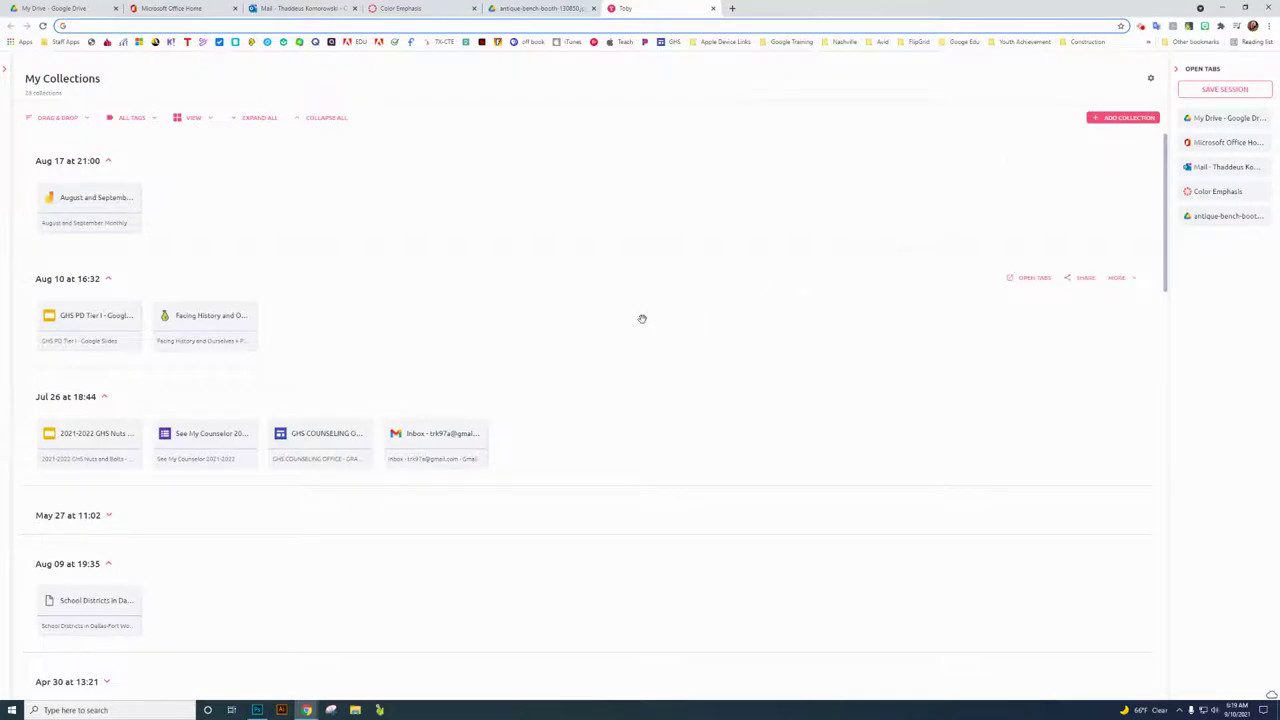
scroll(423, 377, down, 8)
scroll(423, 377, down, 2)
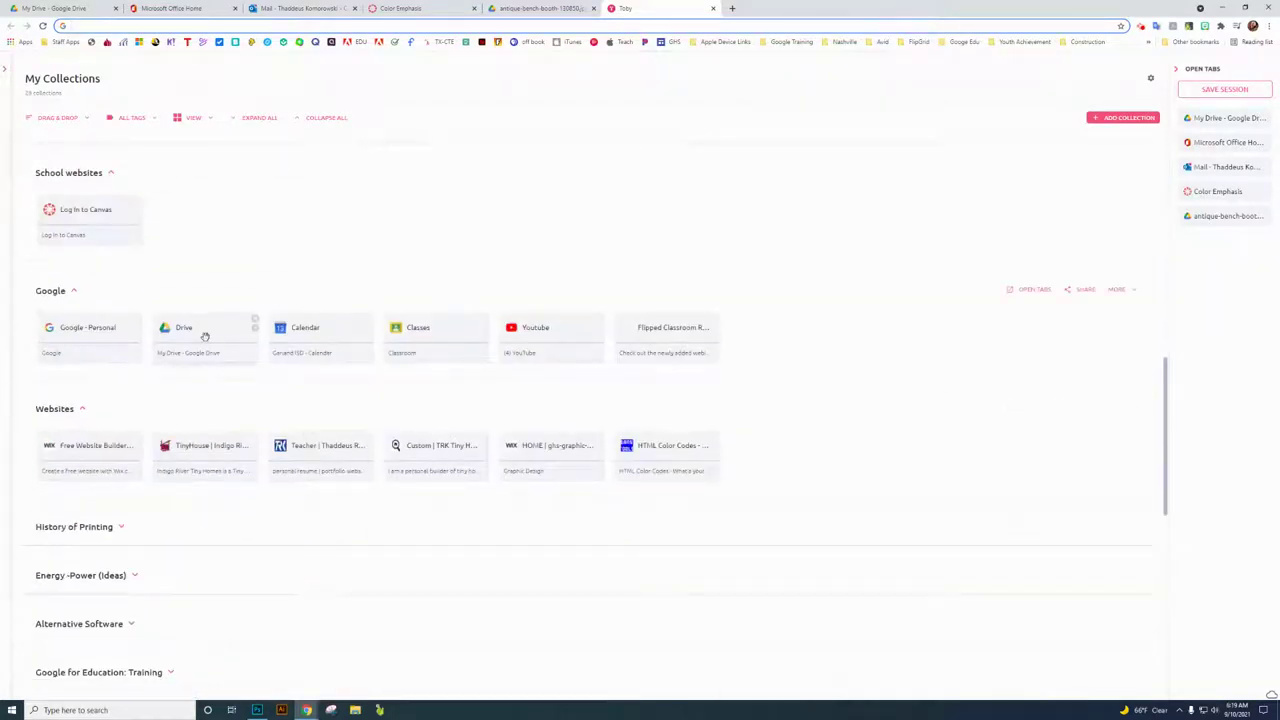
click(108, 340)
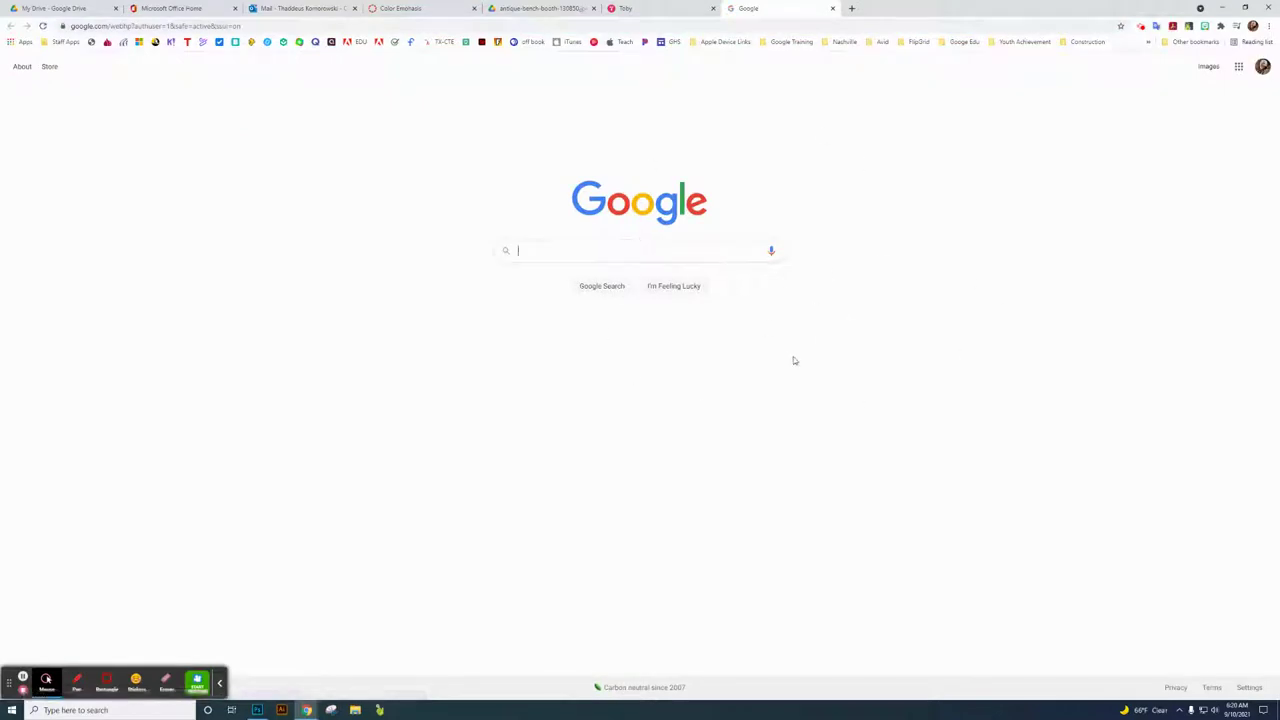
Go to Google Drive via the apps grid, create a 'Graphic Design' folder and open it.
click(1239, 67)
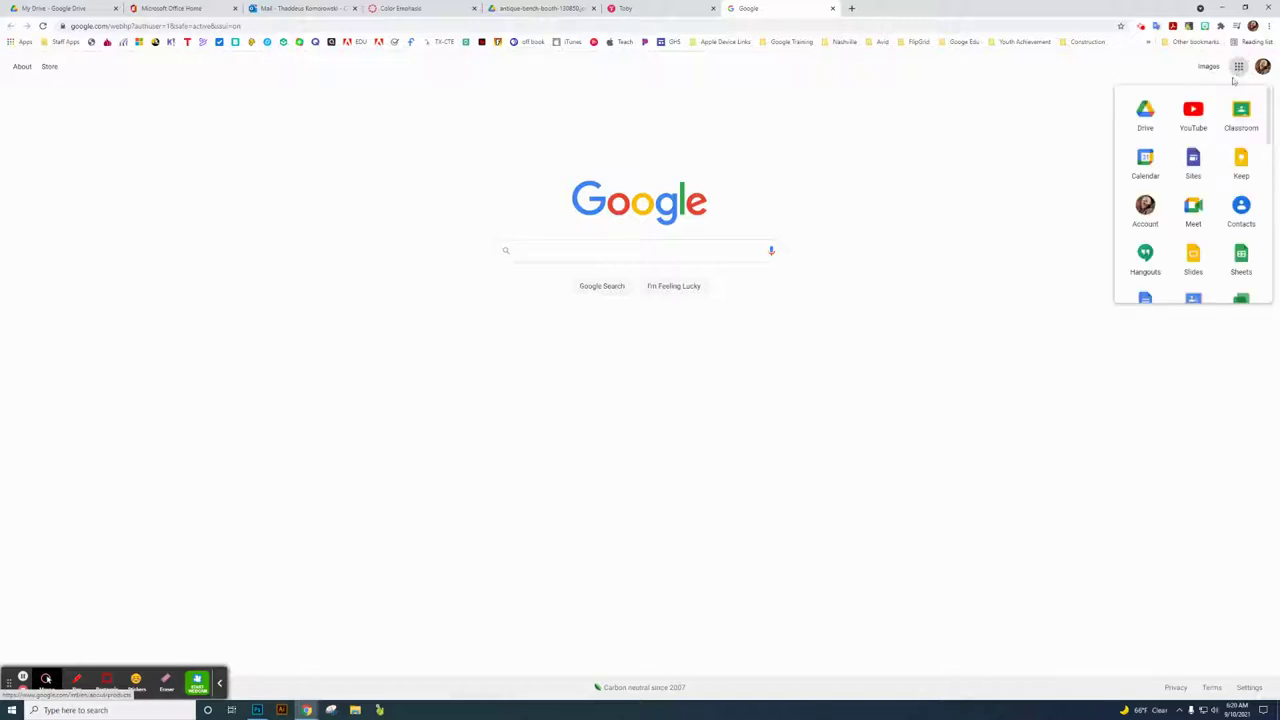
click(1145, 115)
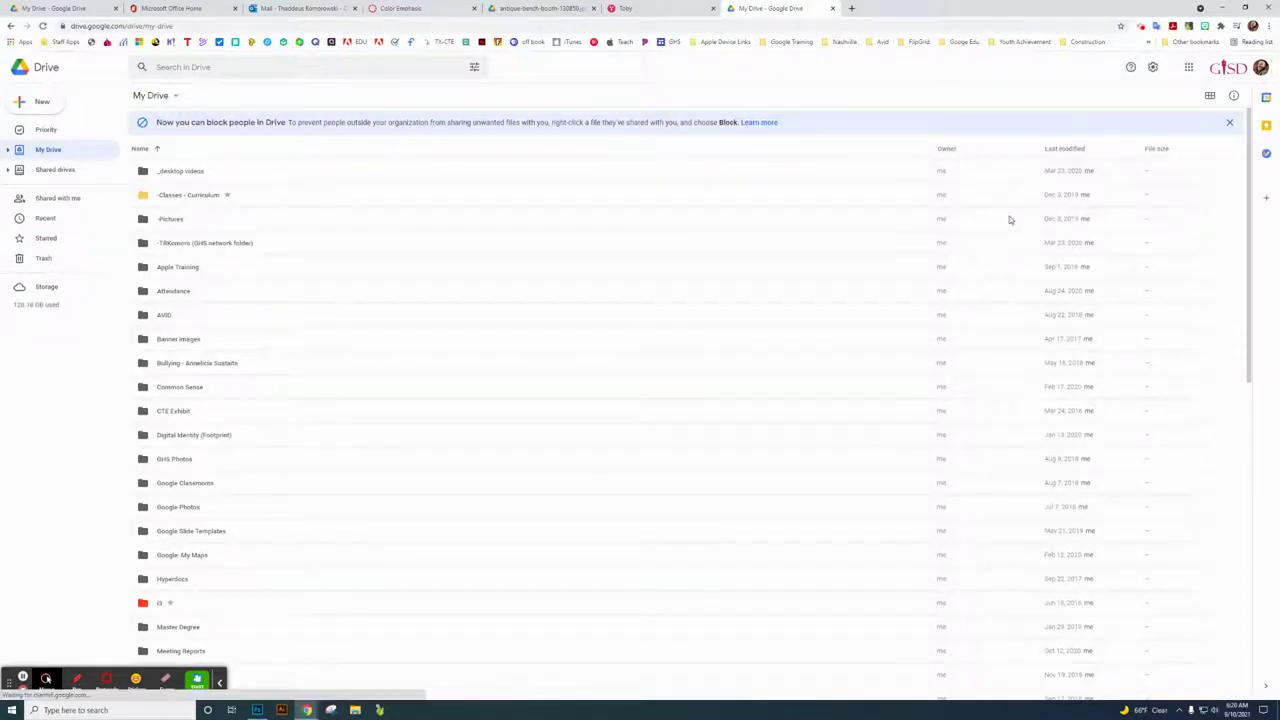
click(33, 106)
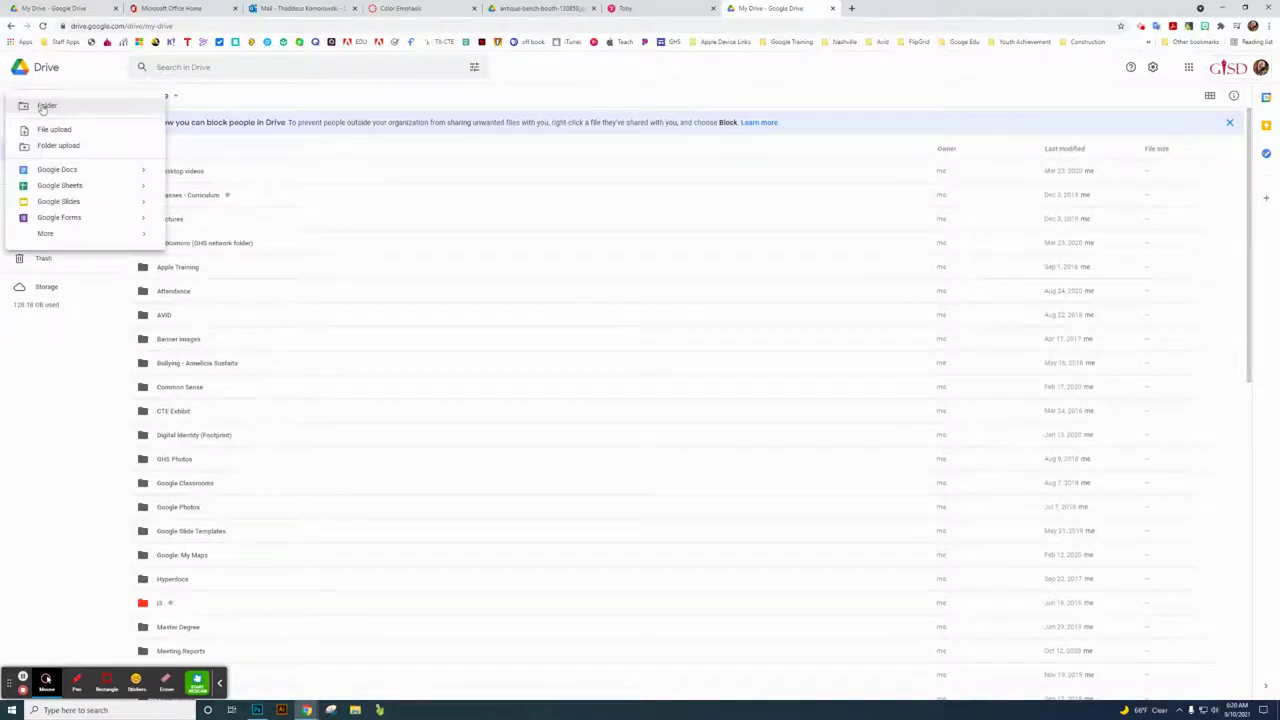
click(43, 106)
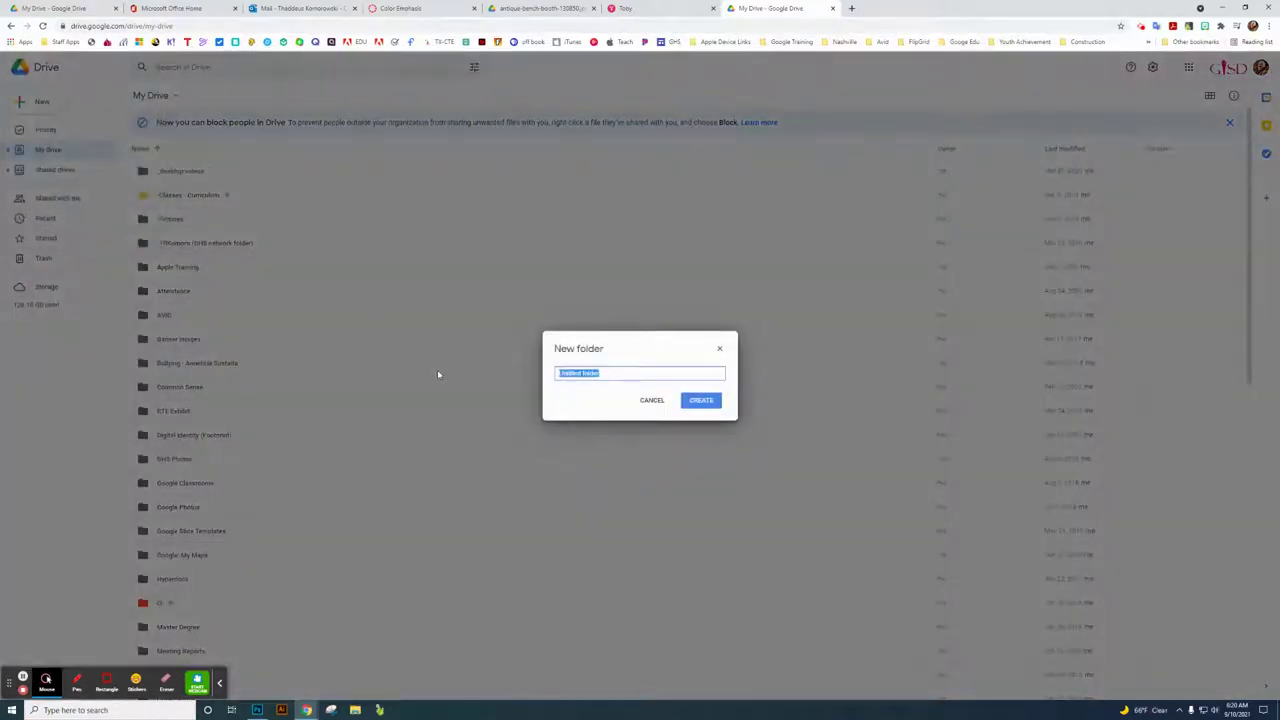
text(Graphic Desi)
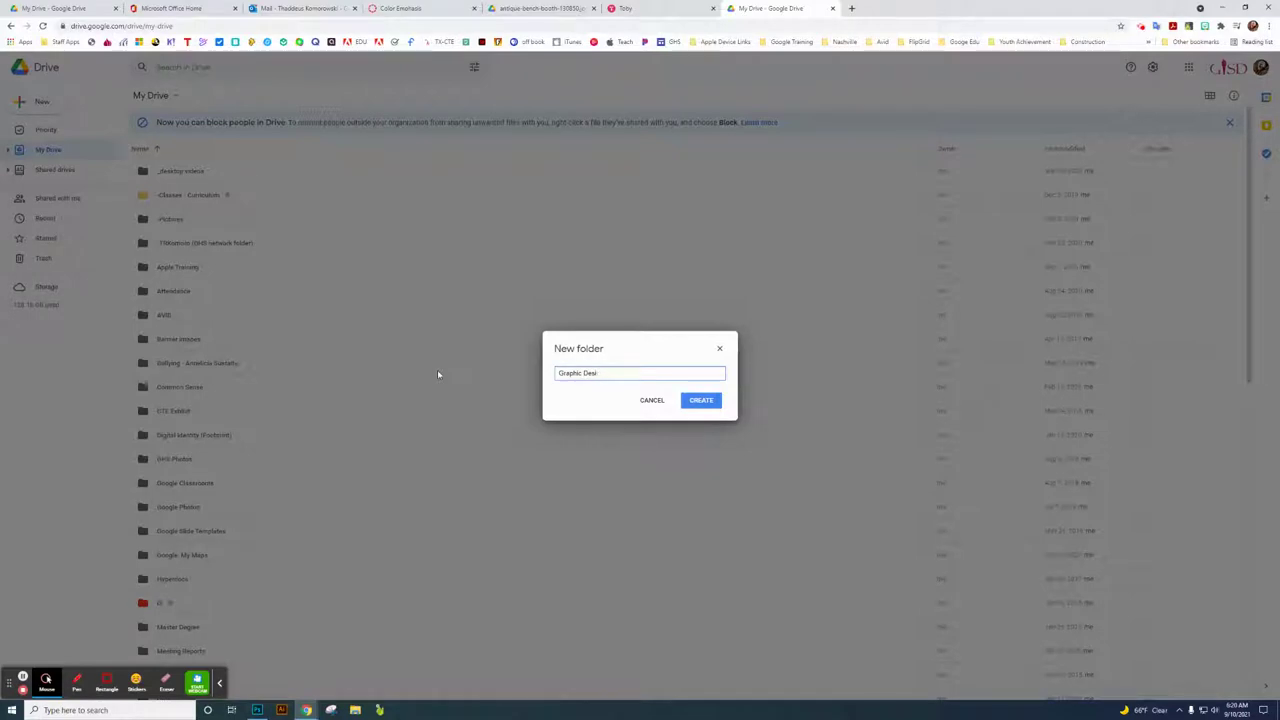
text(gn)
click(700, 400)
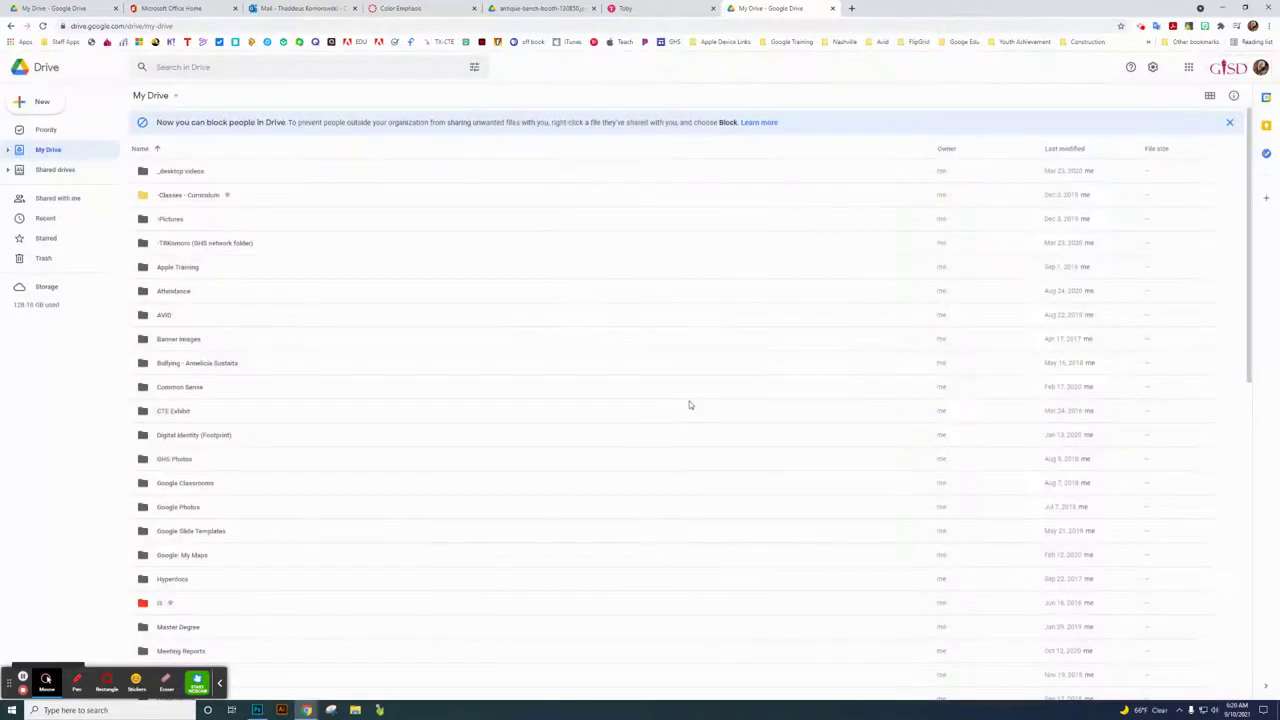
scroll(200, 300, down, 1)
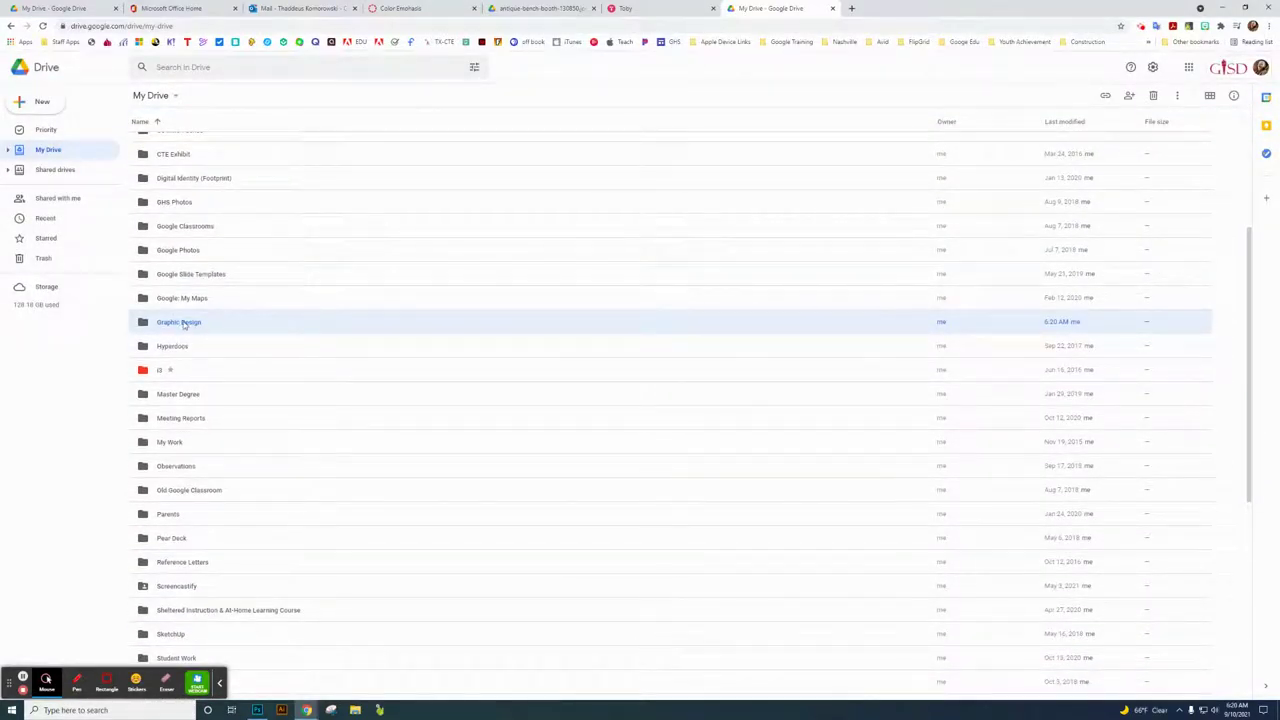
click(183, 324)
double_click(183, 322)
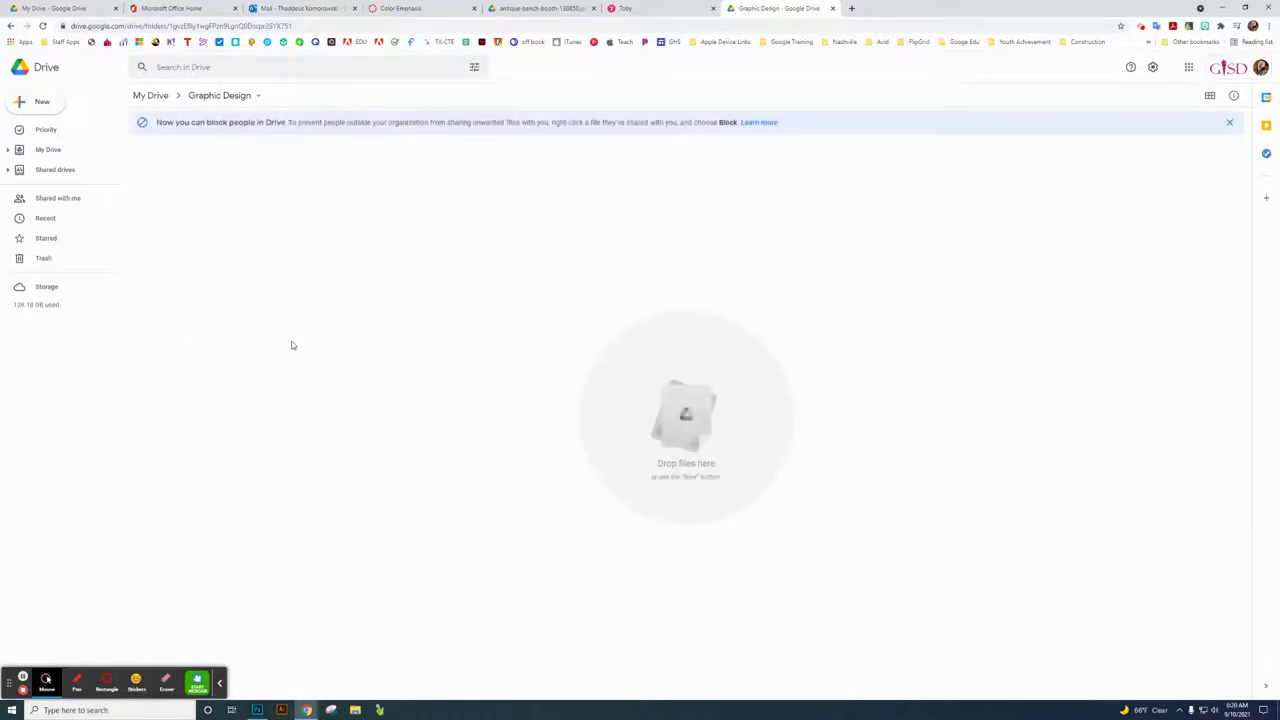
Upload photo booth.psd from Downloads into the Graphic Design folder.
click(47, 111)
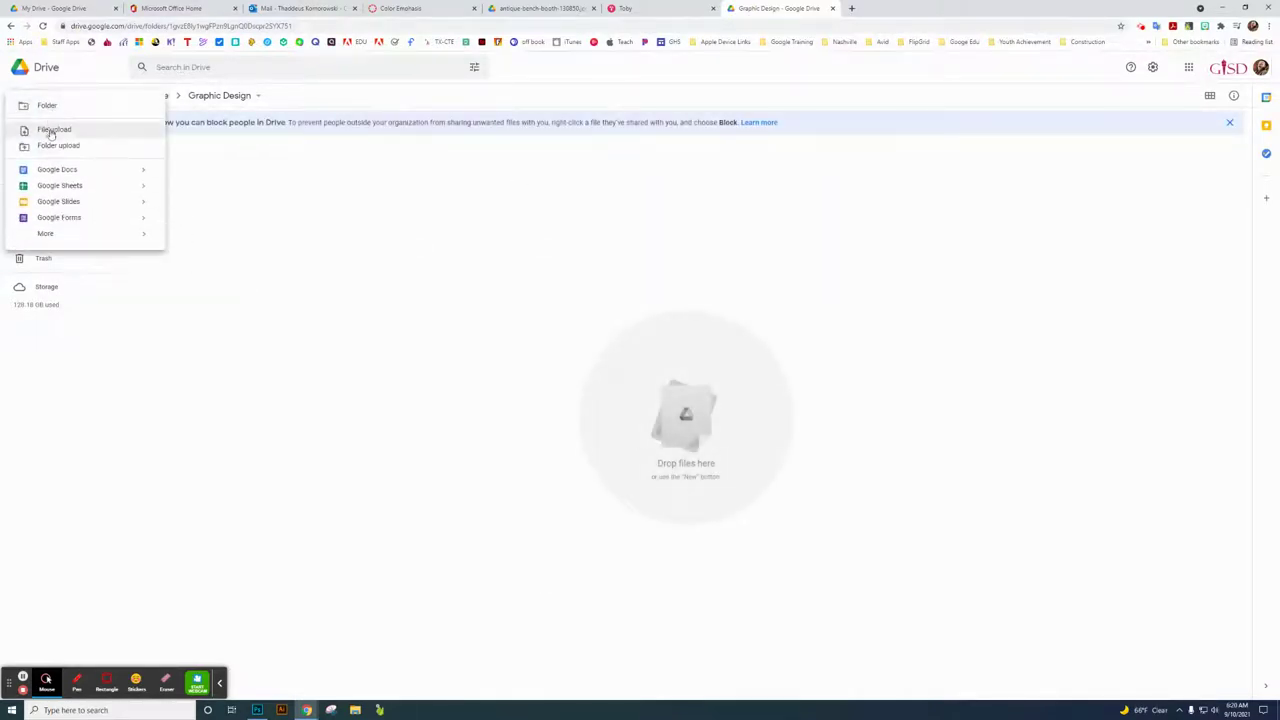
click(50, 130)
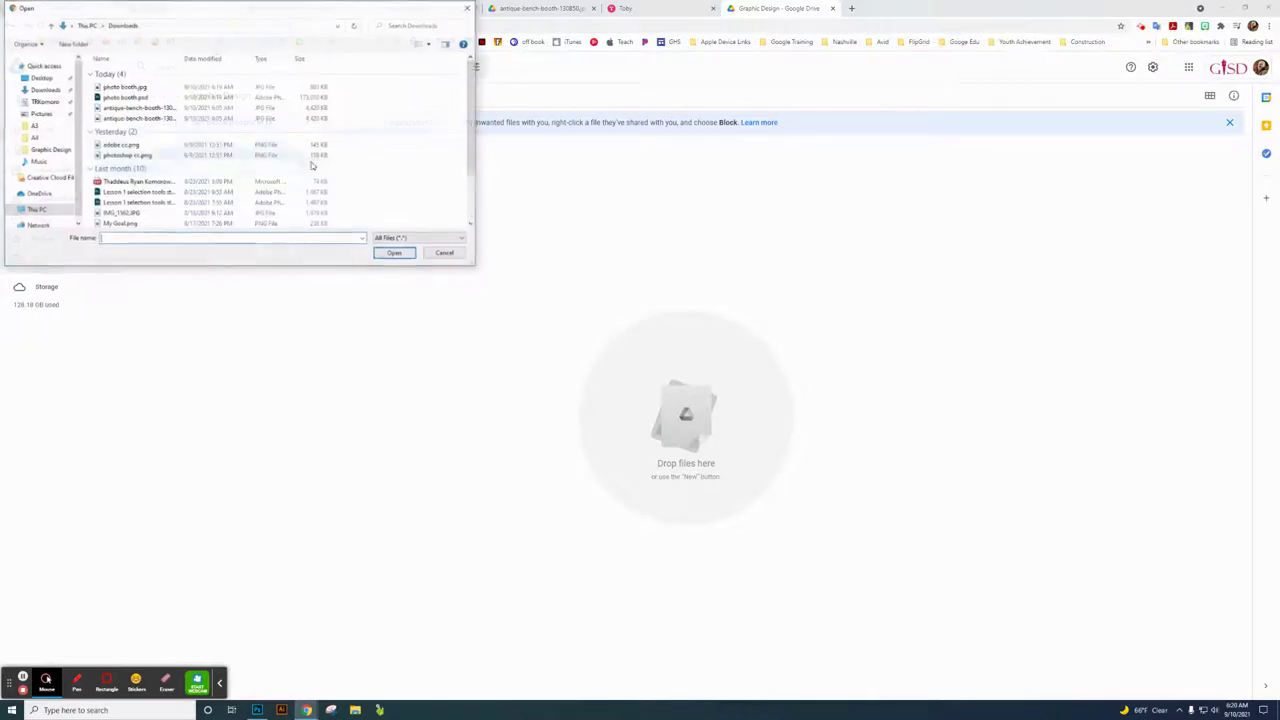
click(45, 91)
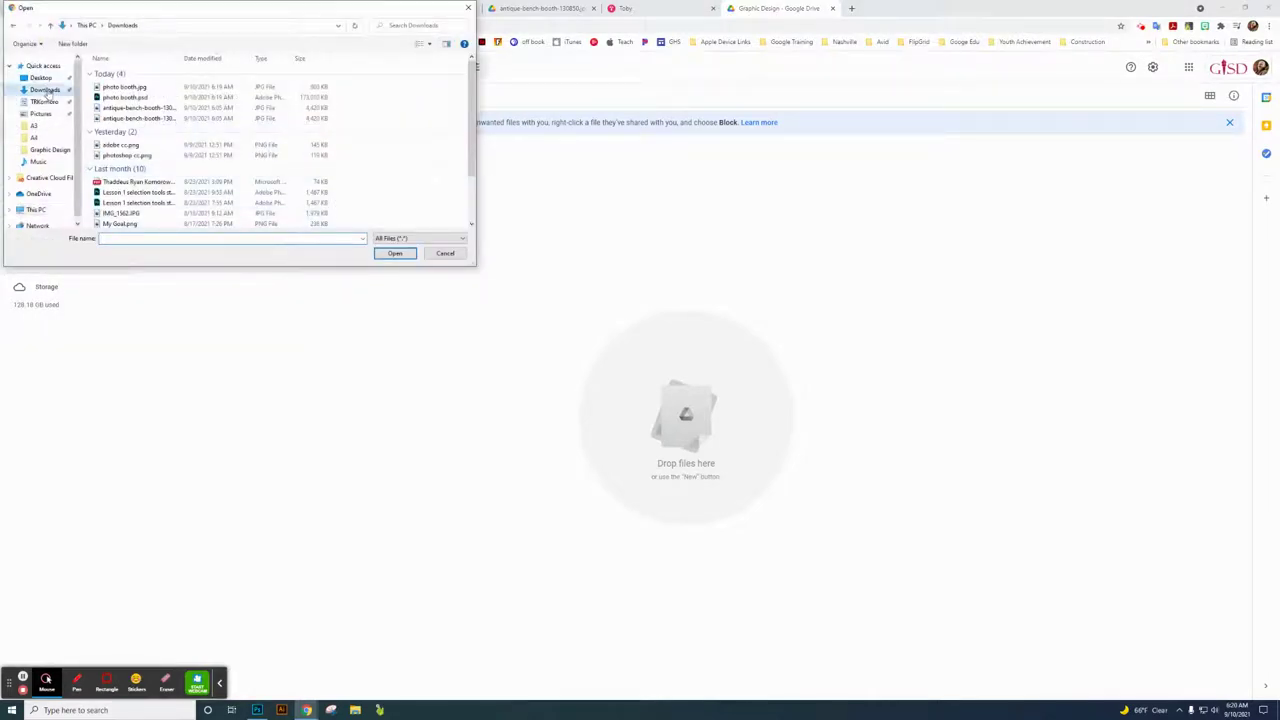
click(126, 98)
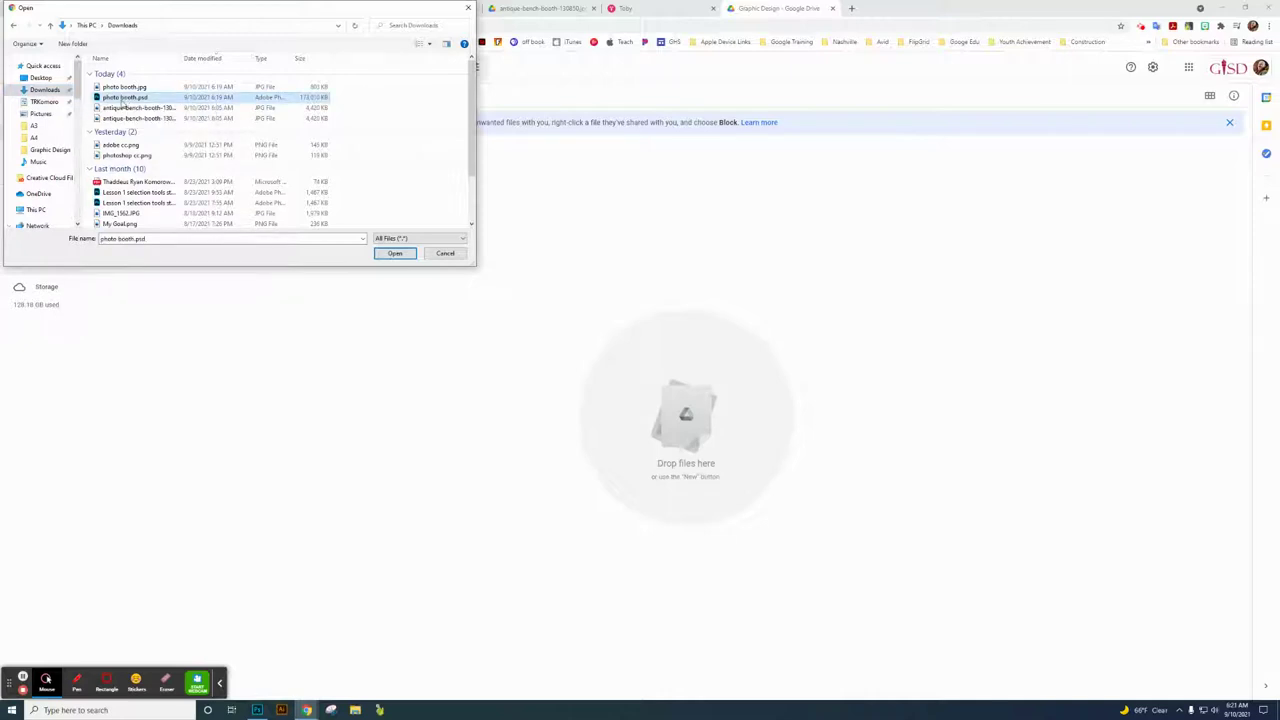
click(395, 254)
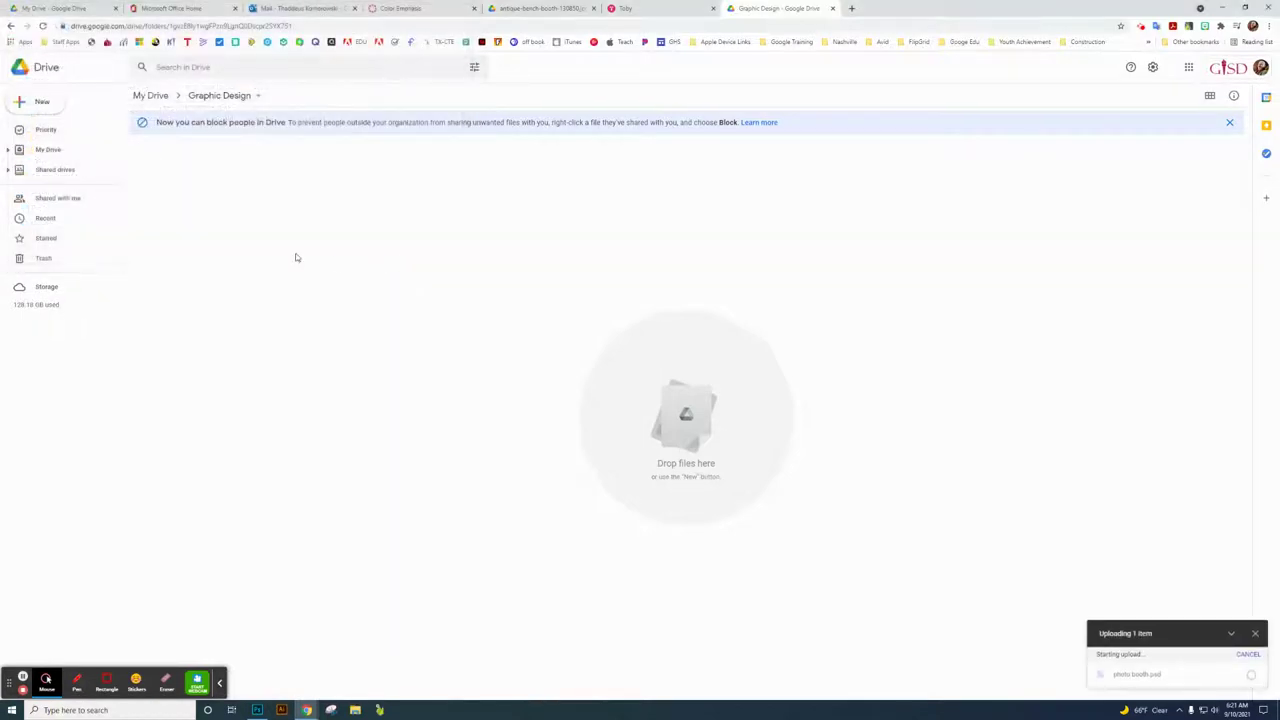
Upload photo booth.jpg as well, then return to the Color Emphasis assignment in Canvas.
click(42, 110)
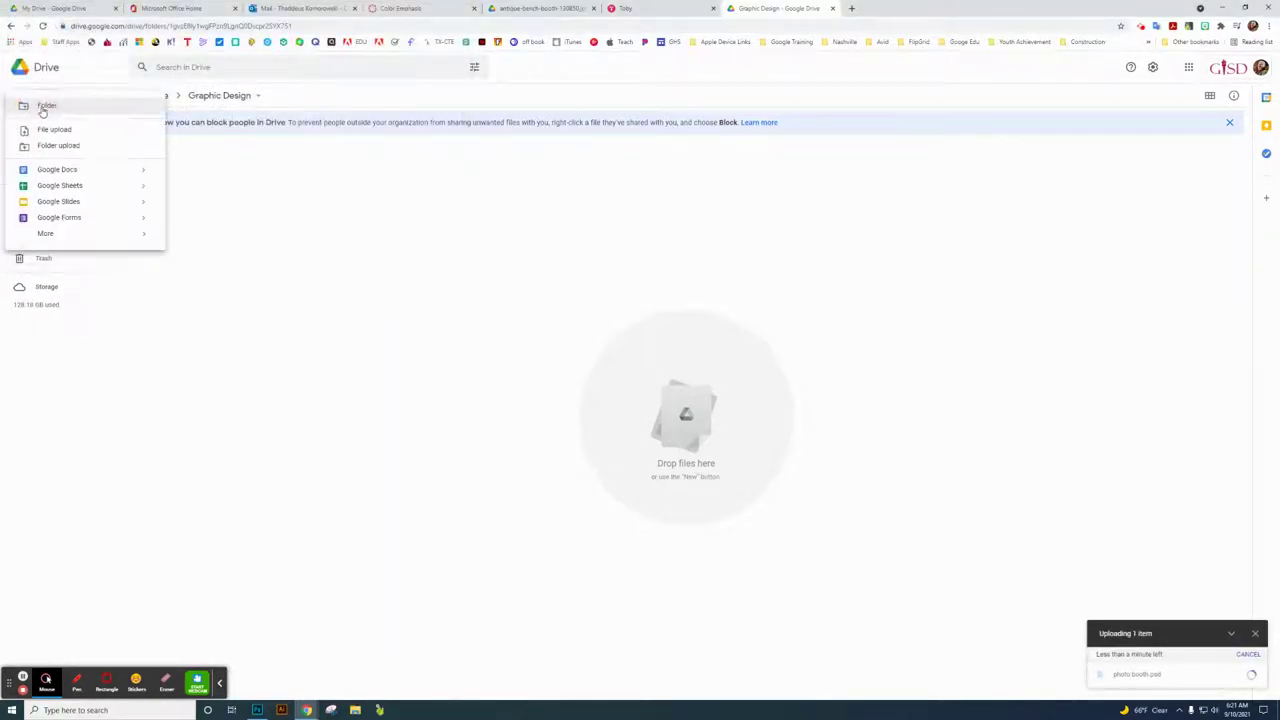
click(110, 132)
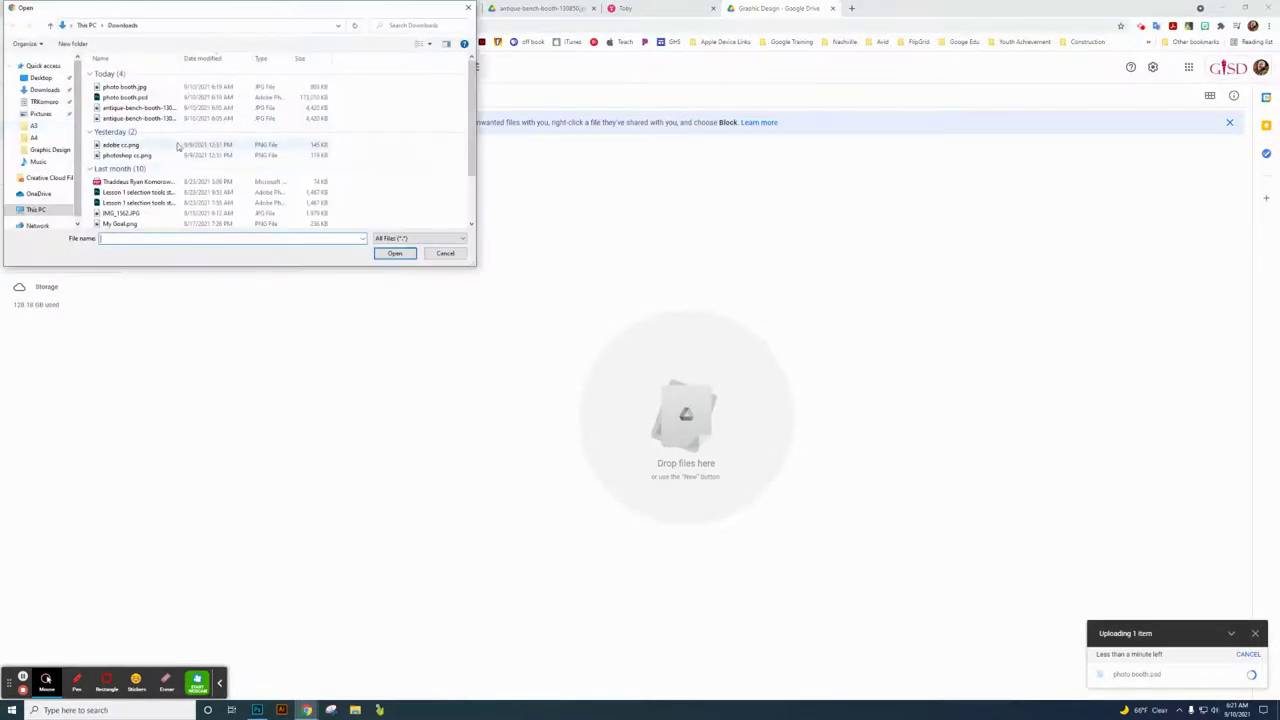
click(119, 88)
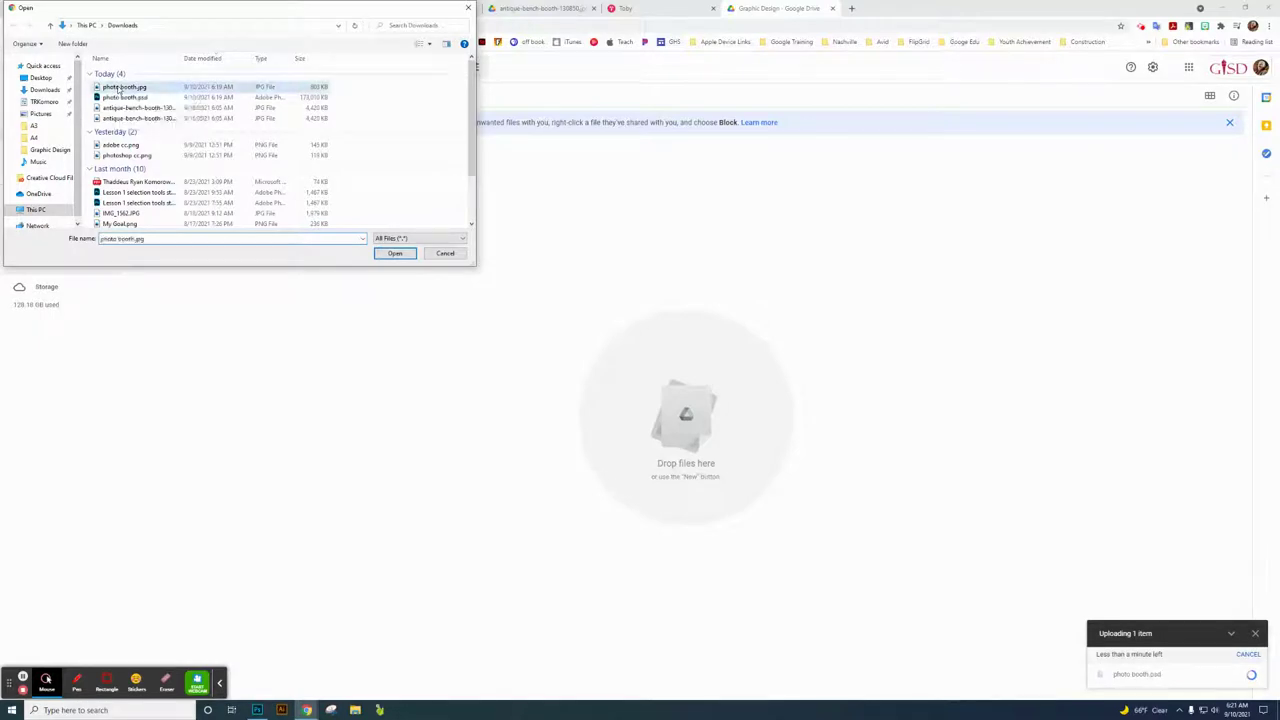
click(396, 254)
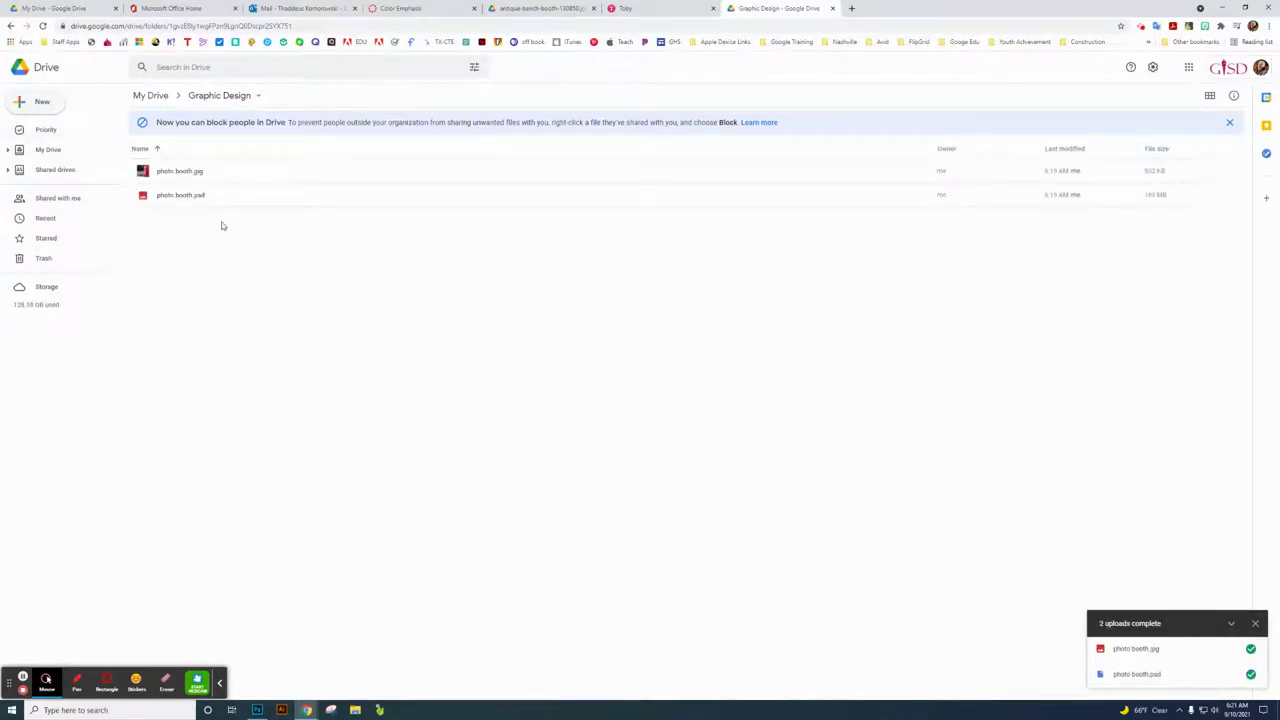
click(220, 684)
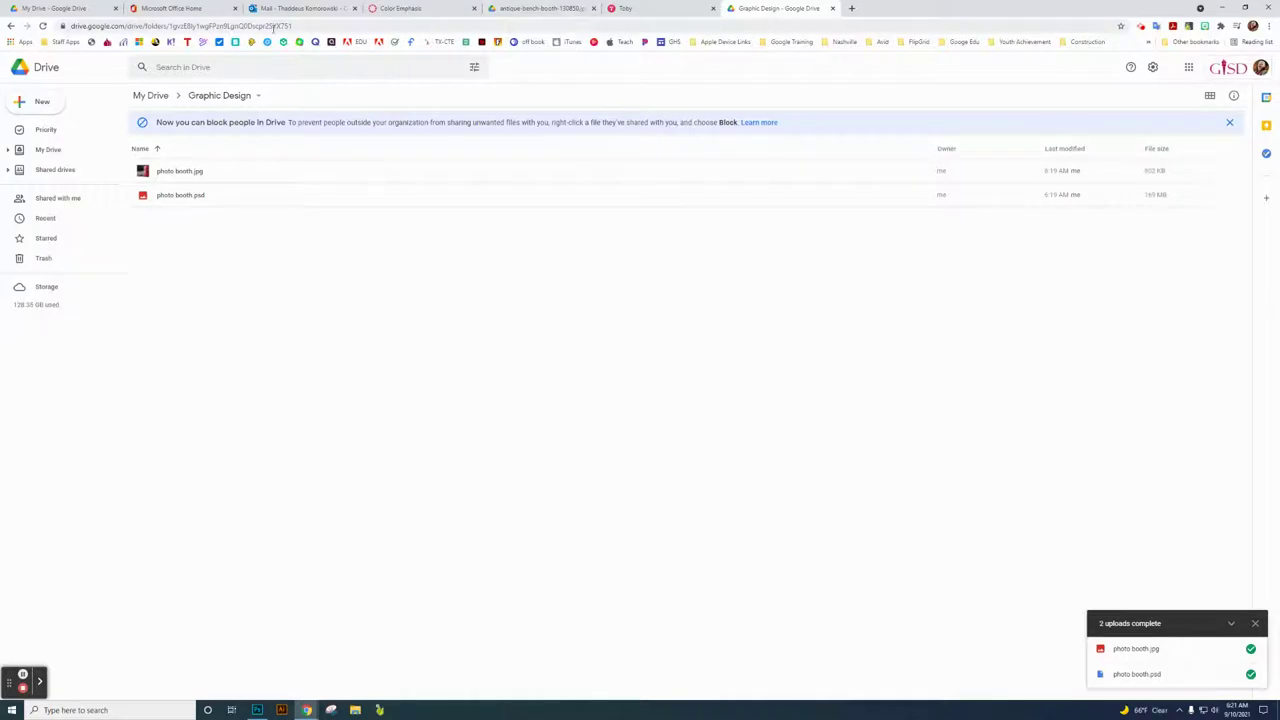
click(404, 9)
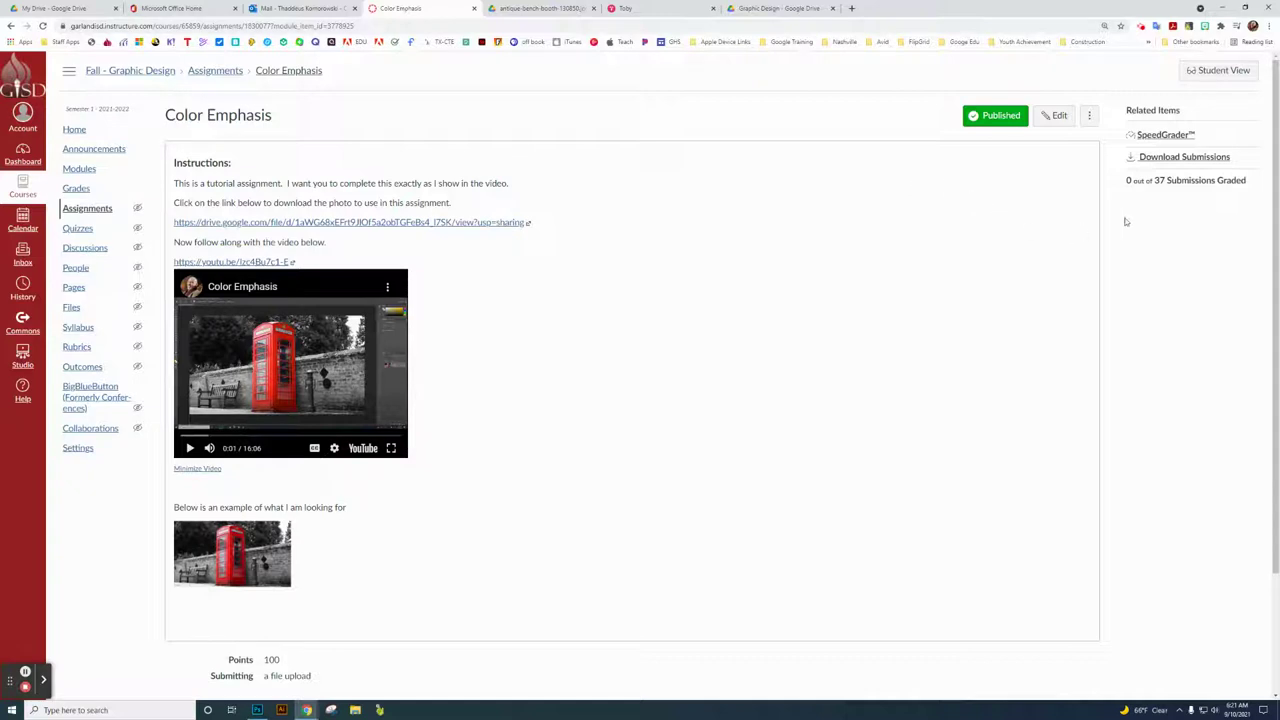
Switch Canvas to Student View and start a new attempt on the Color Emphasis assignment.
click(1222, 73)
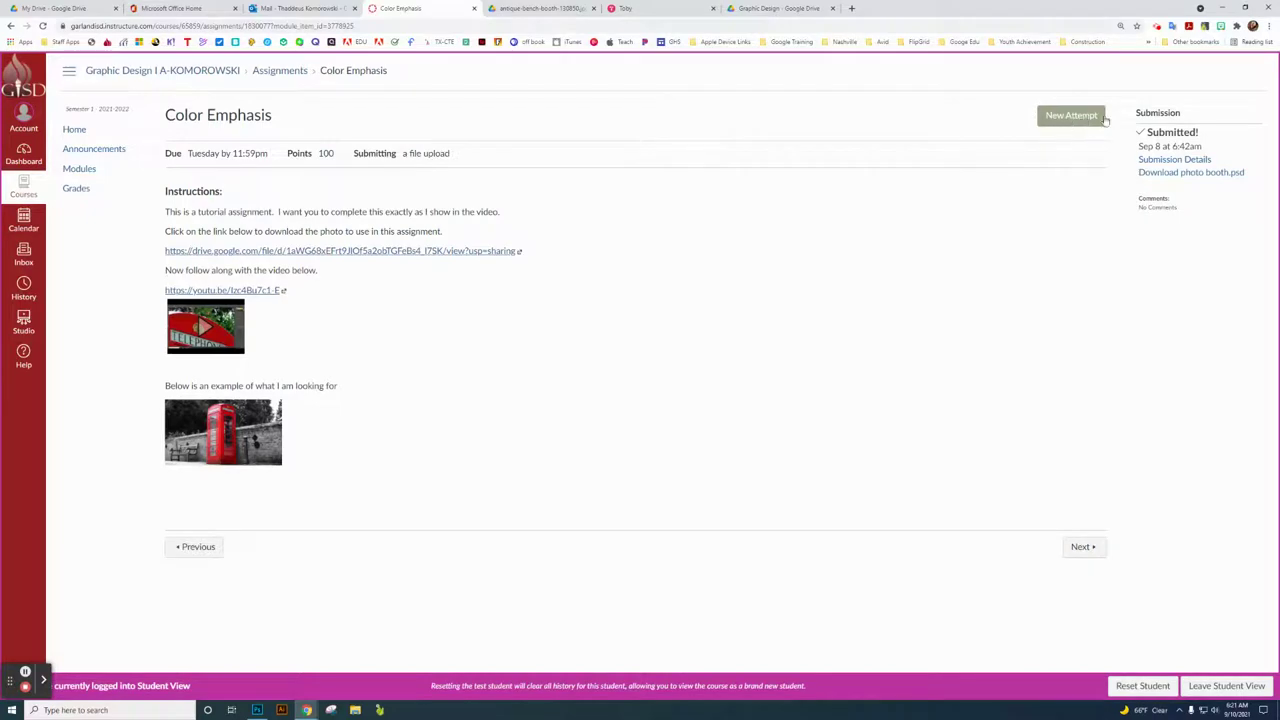
click(1064, 118)
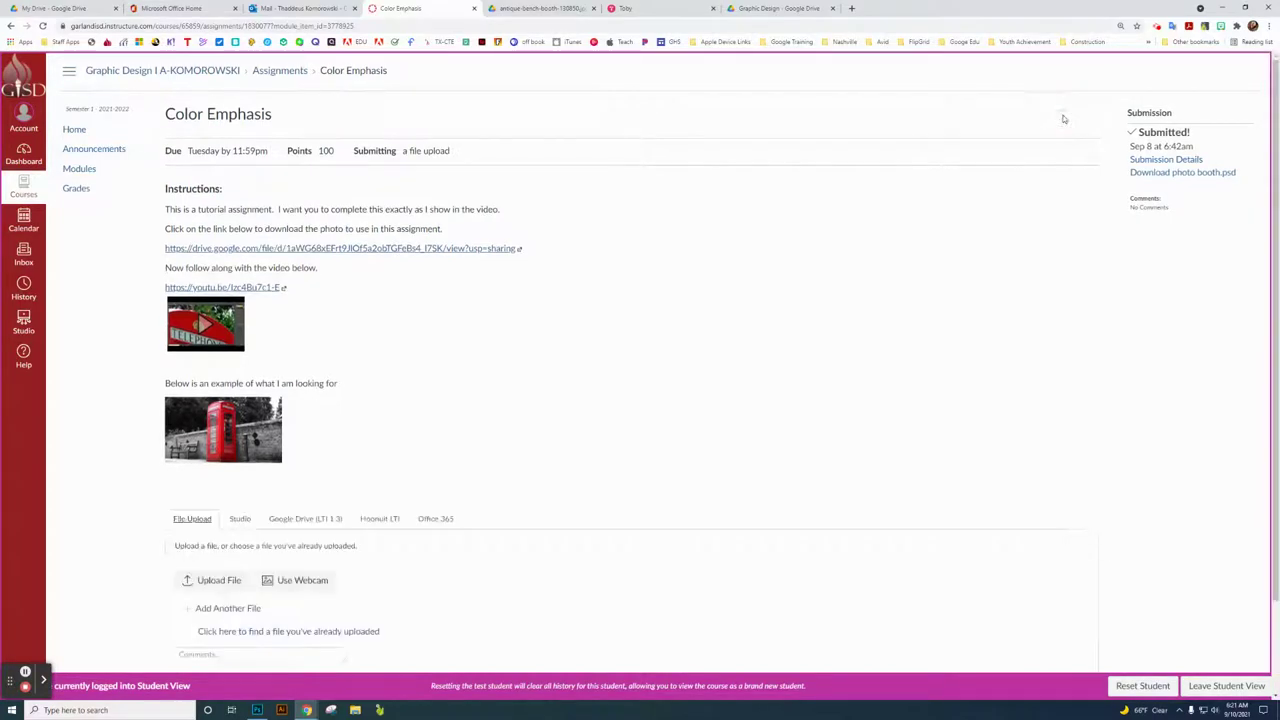
scroll(423, 437, down, 2)
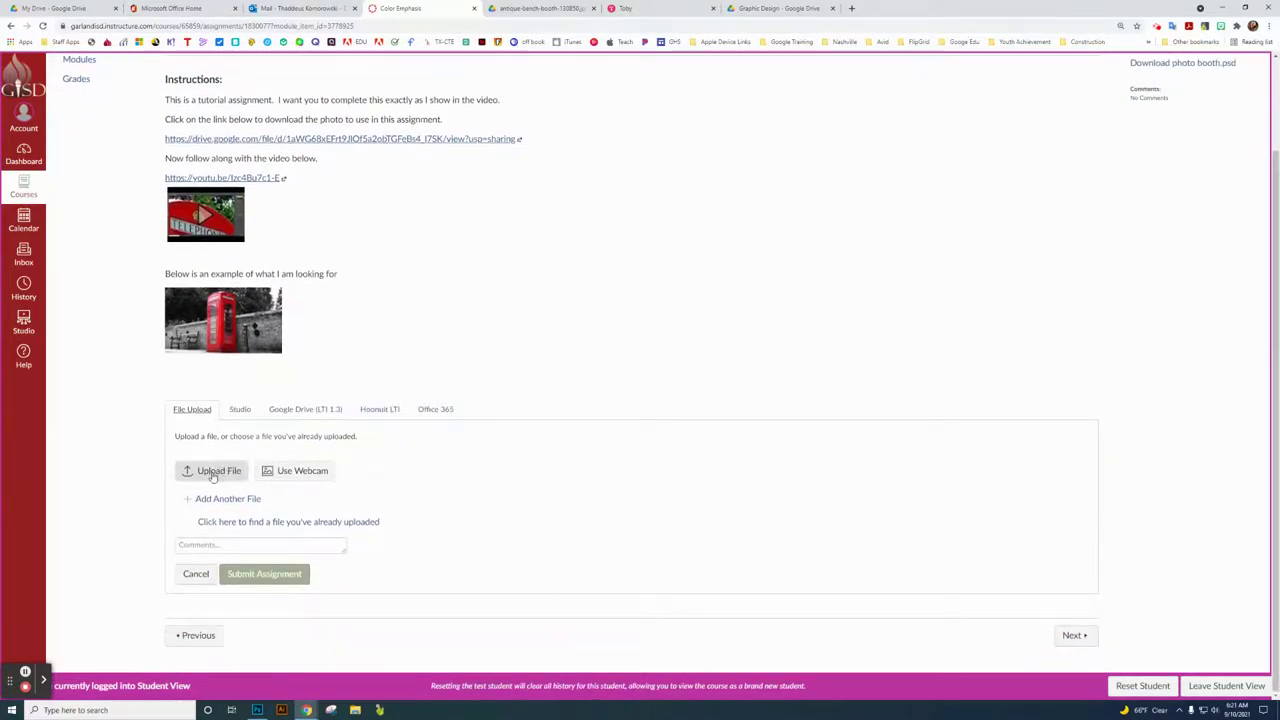
Attach photo booth.jpg from the Downloads folder as the uploaded file.
click(212, 474)
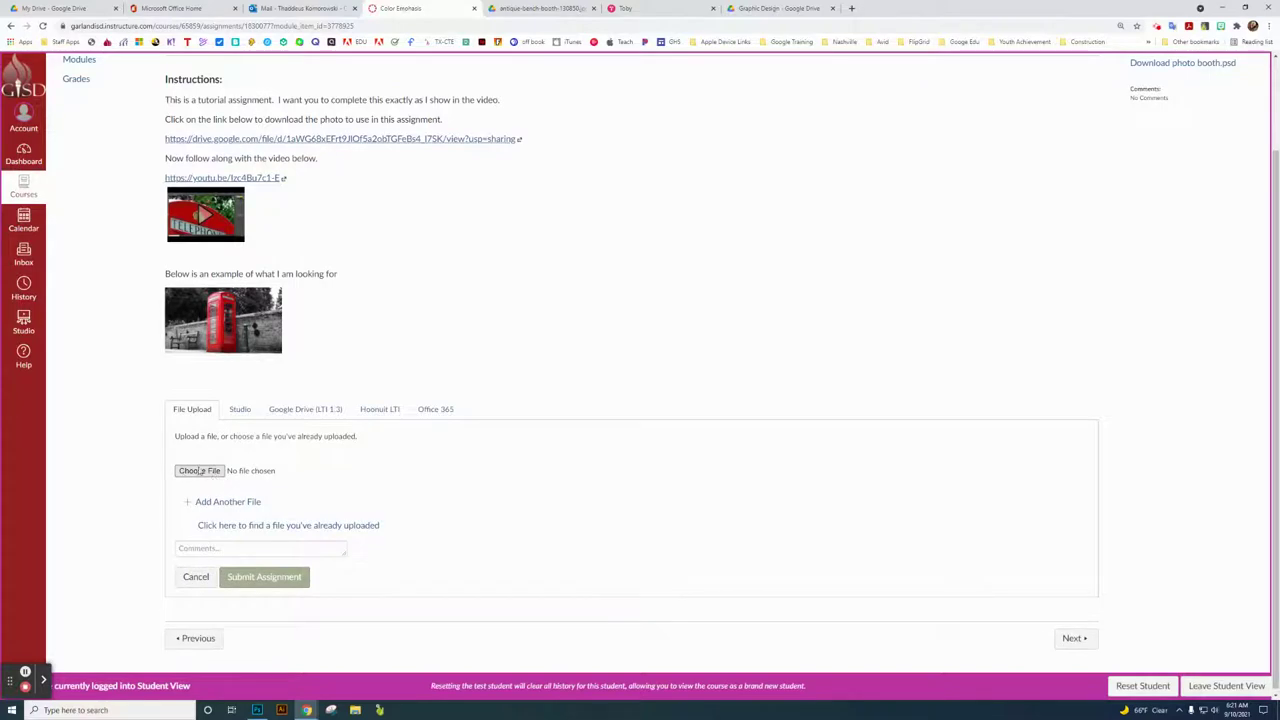
click(199, 471)
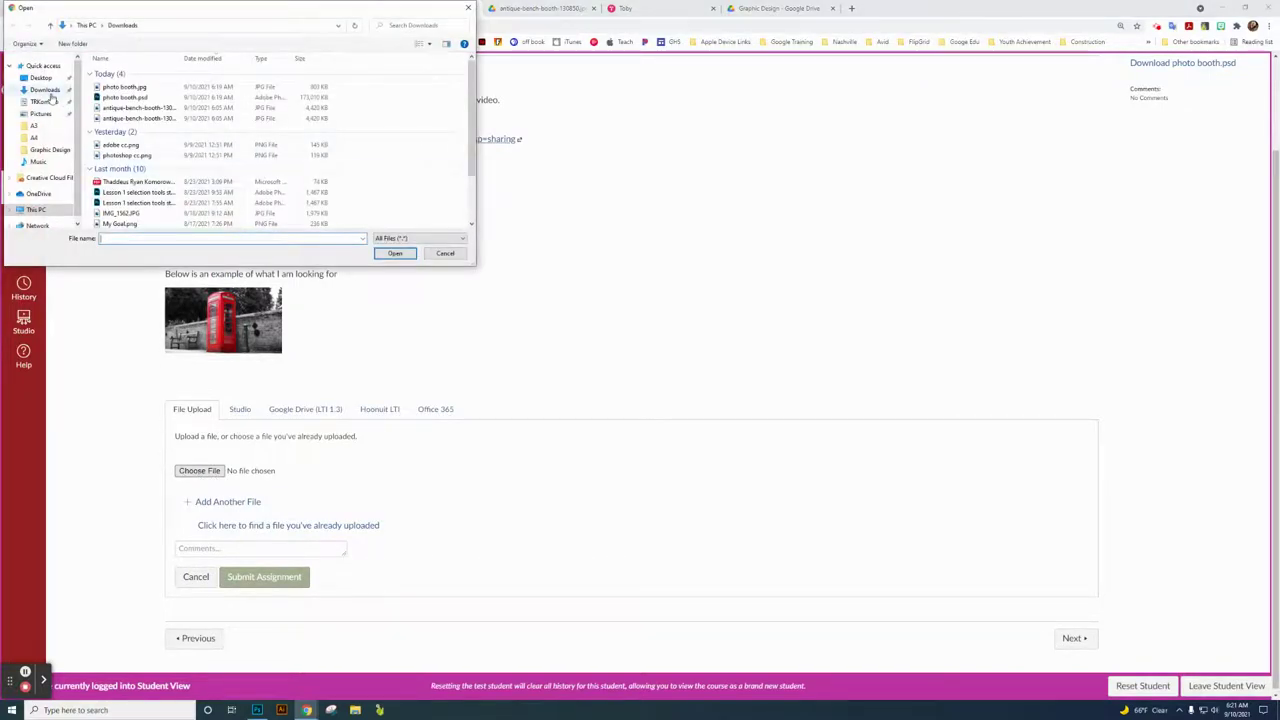
click(125, 88)
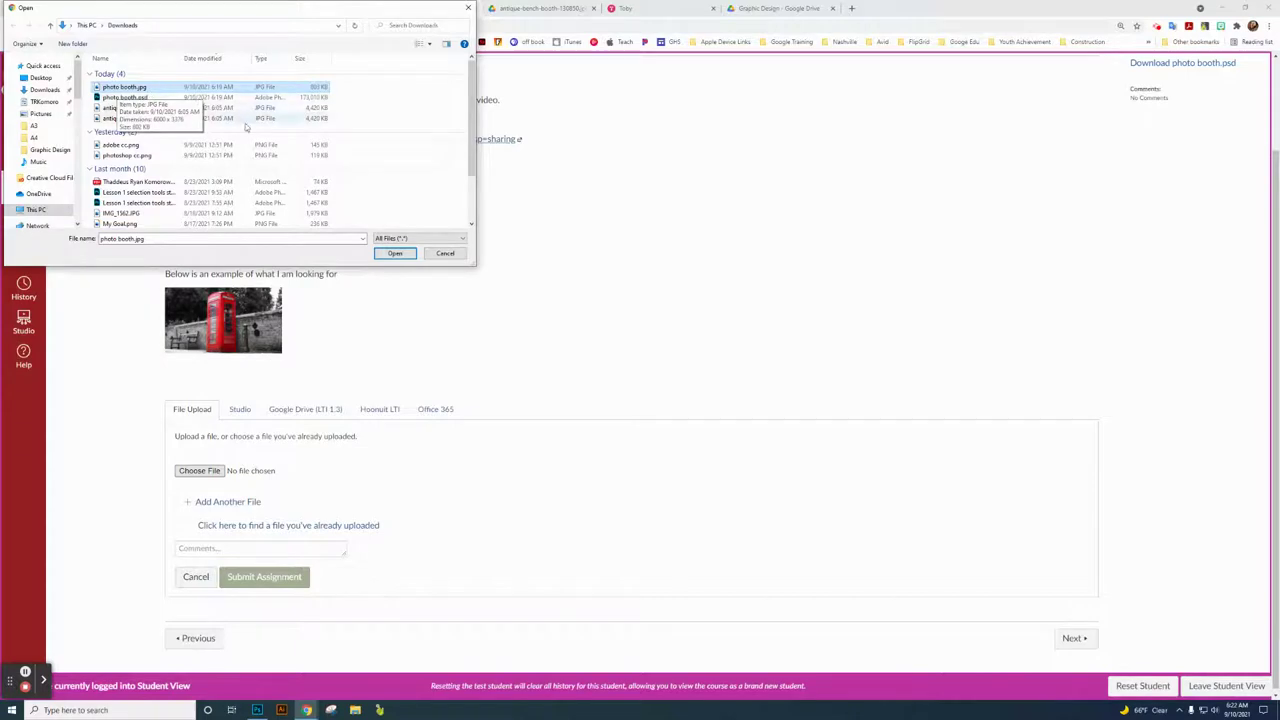
click(396, 254)
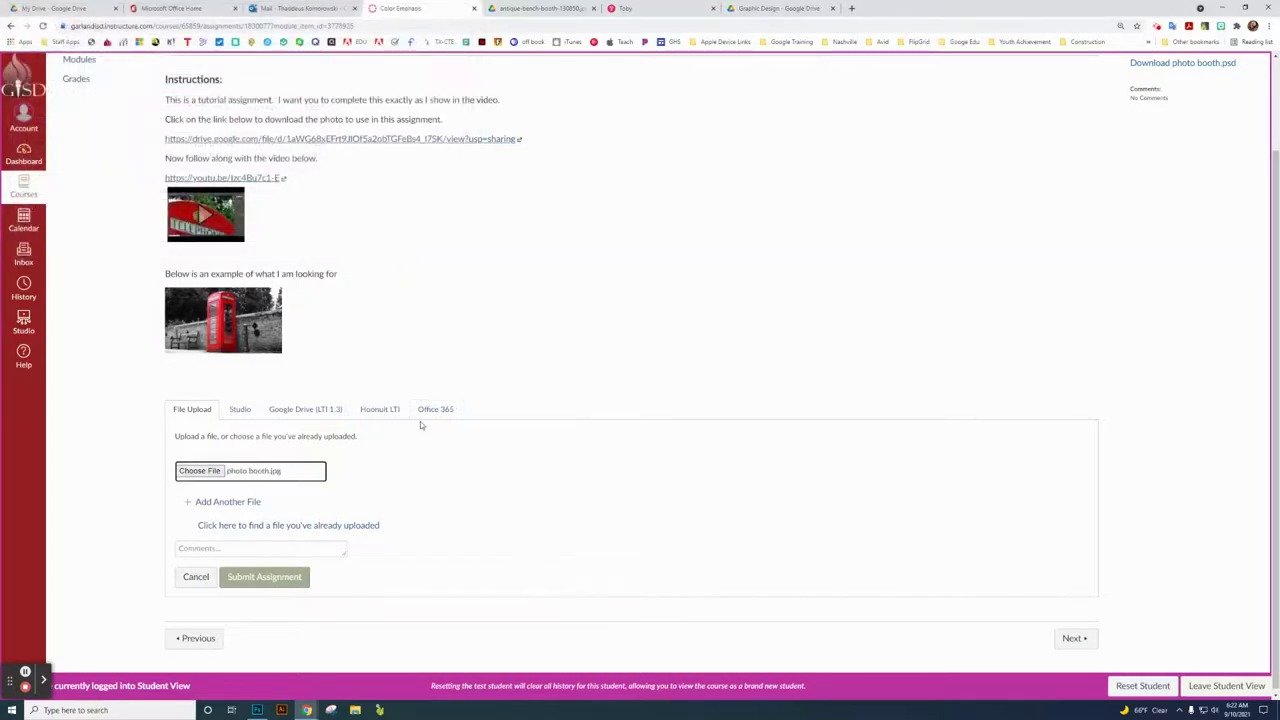
Add photo booth.psd from Downloads as a second file, then submit the assignment.
click(207, 502)
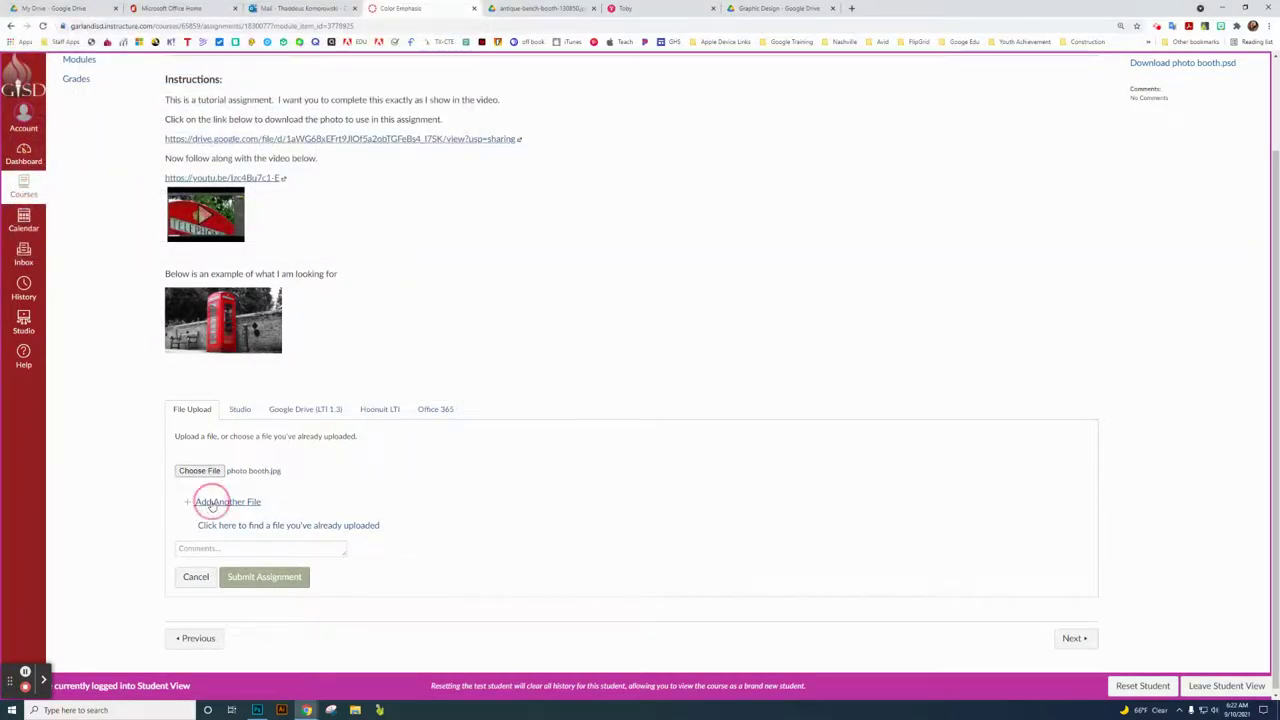
click(211, 504)
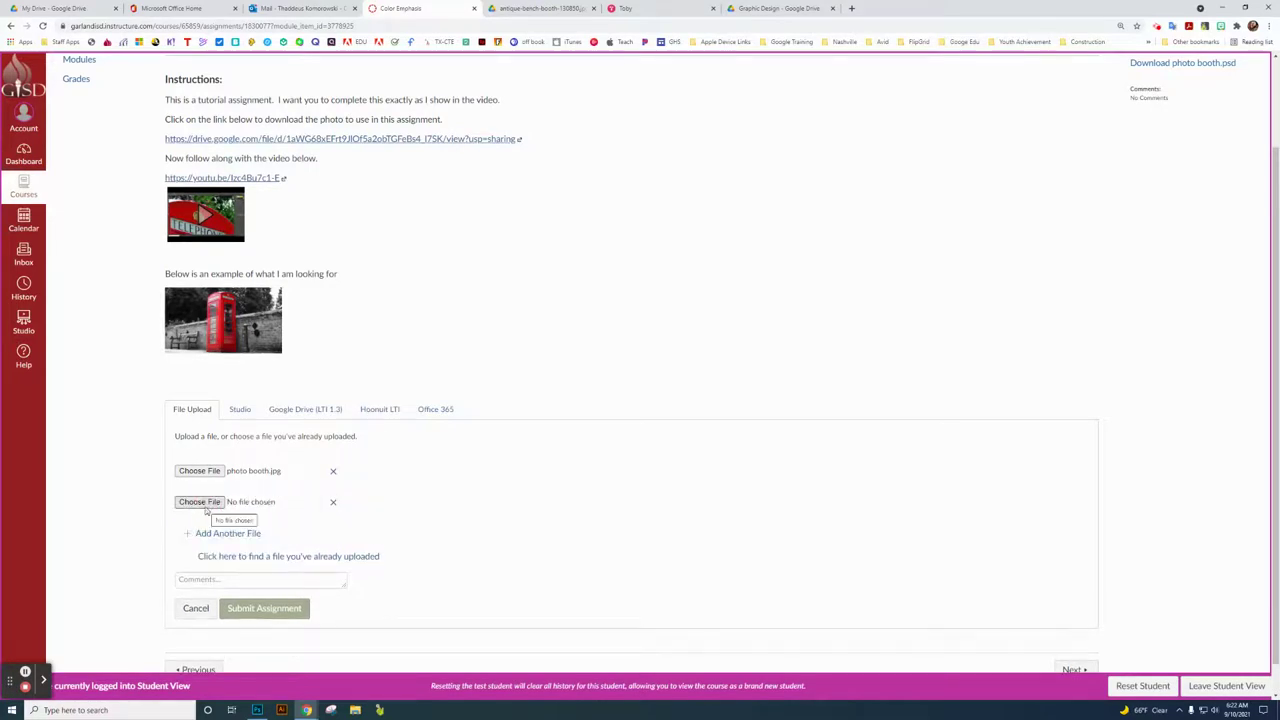
click(207, 504)
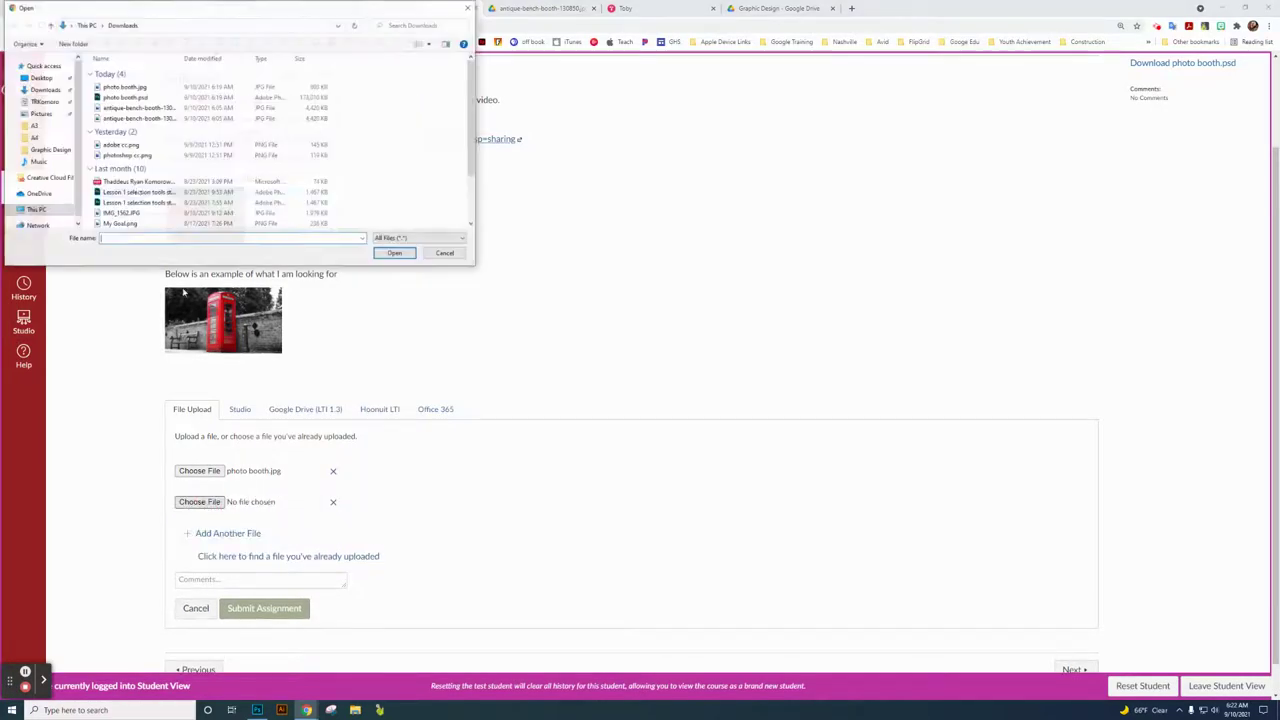
click(124, 98)
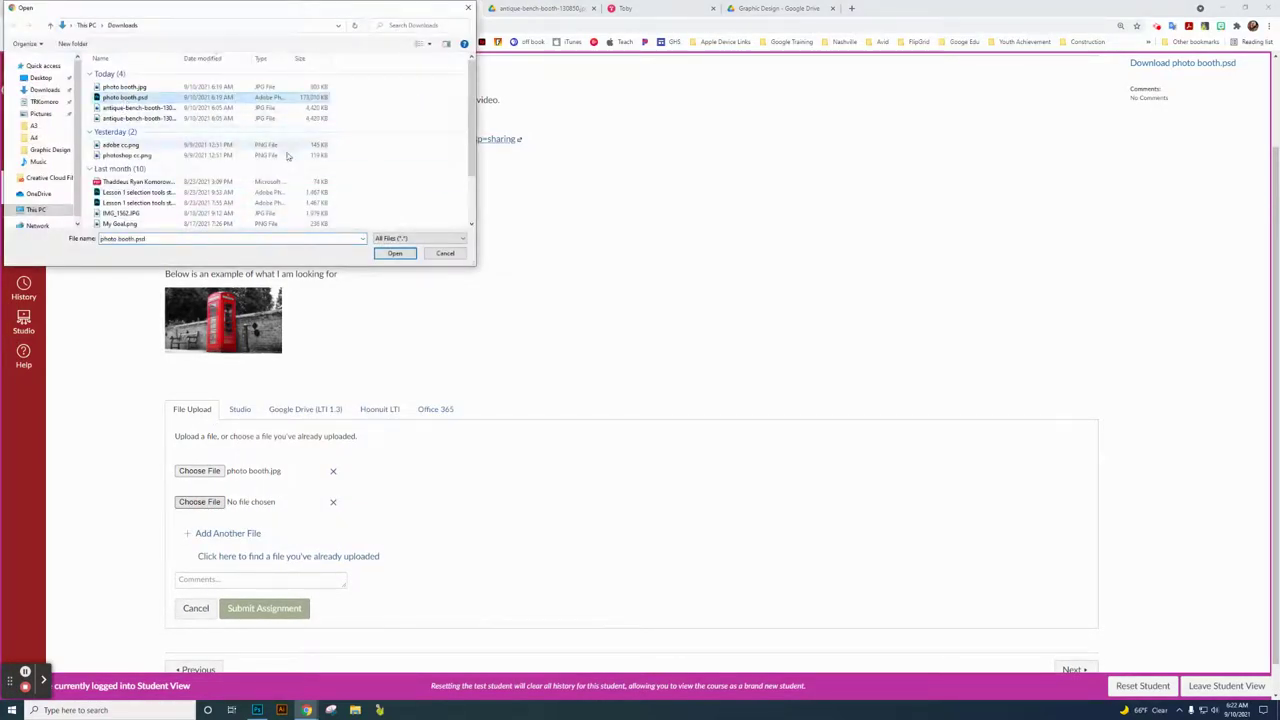
click(396, 254)
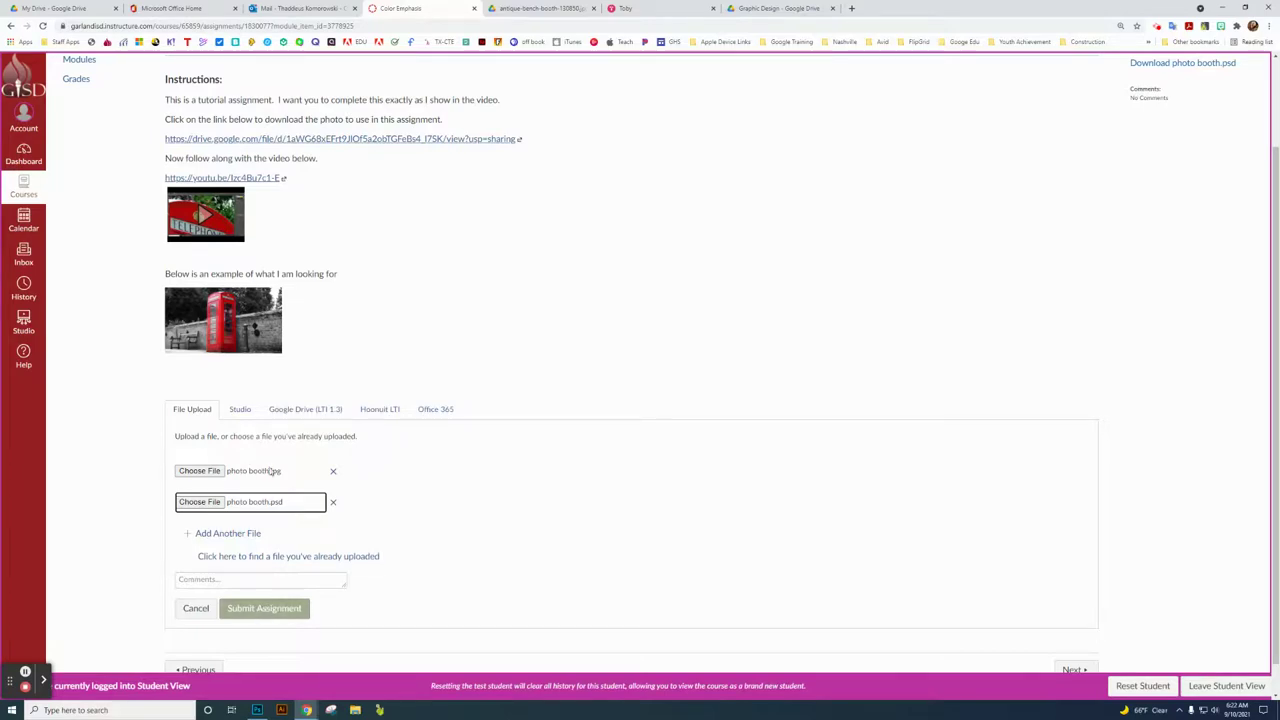
click(270, 612)
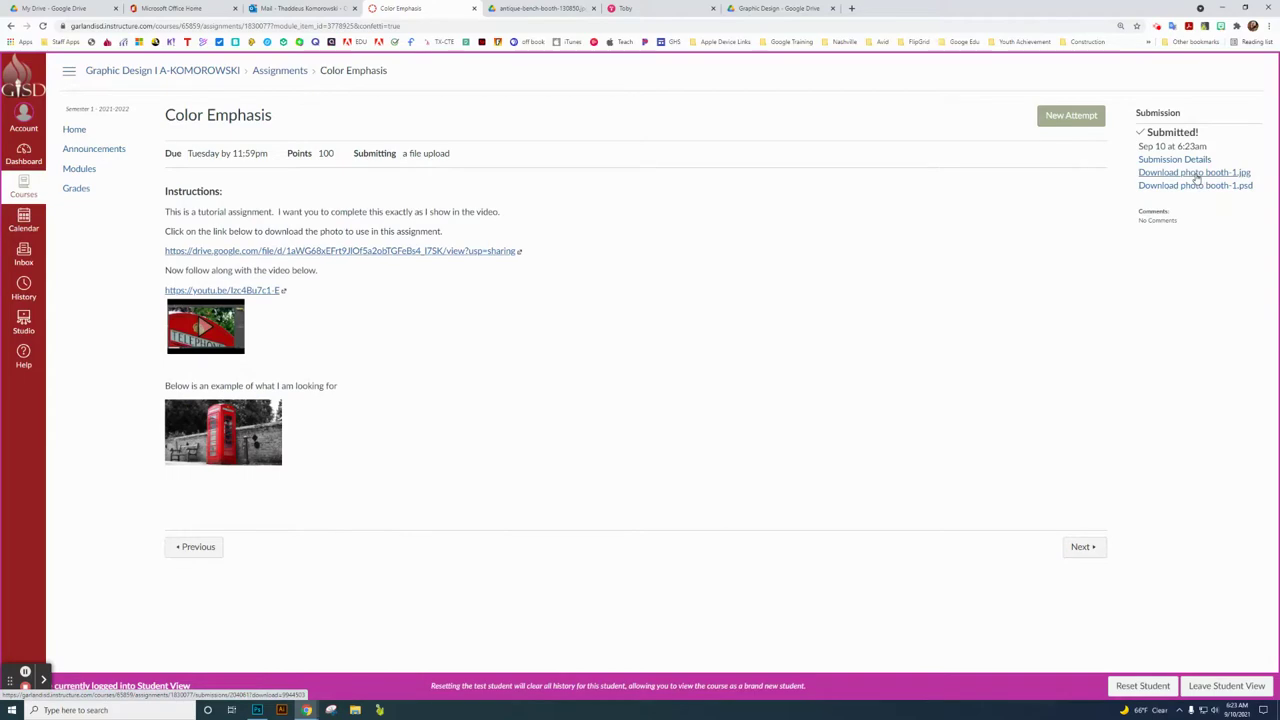
click(1196, 174)
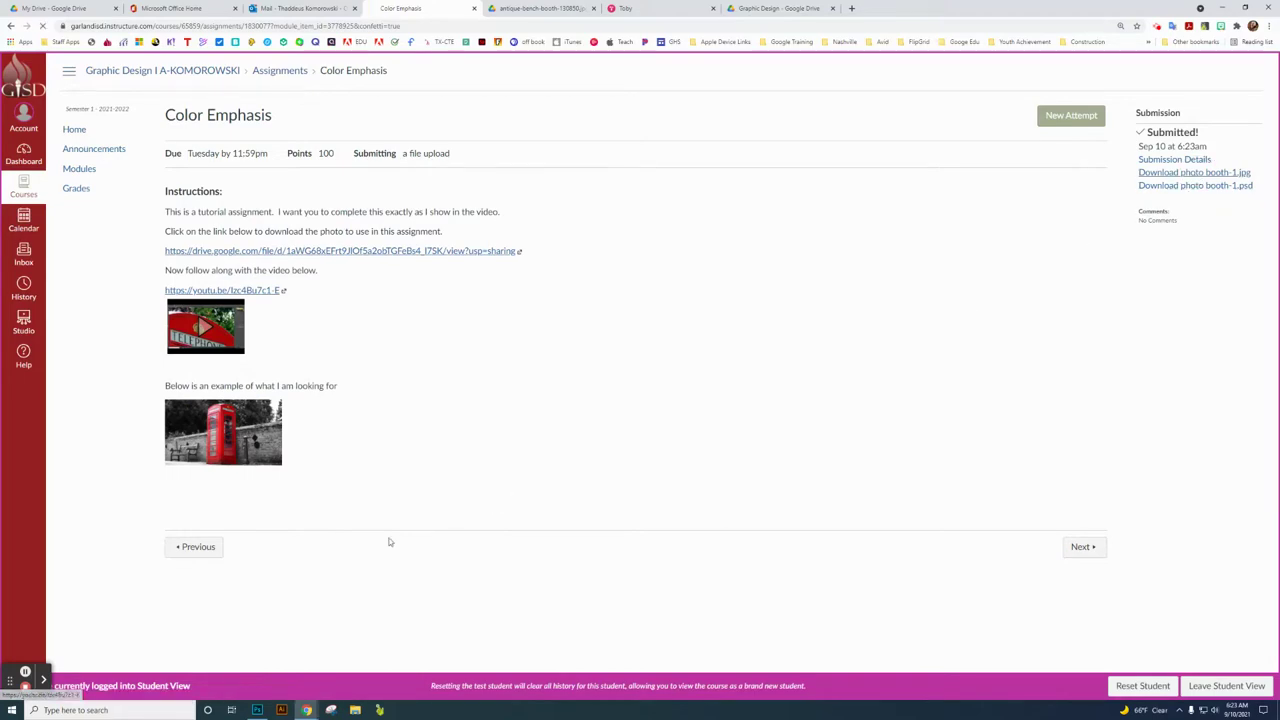
click(45, 686)
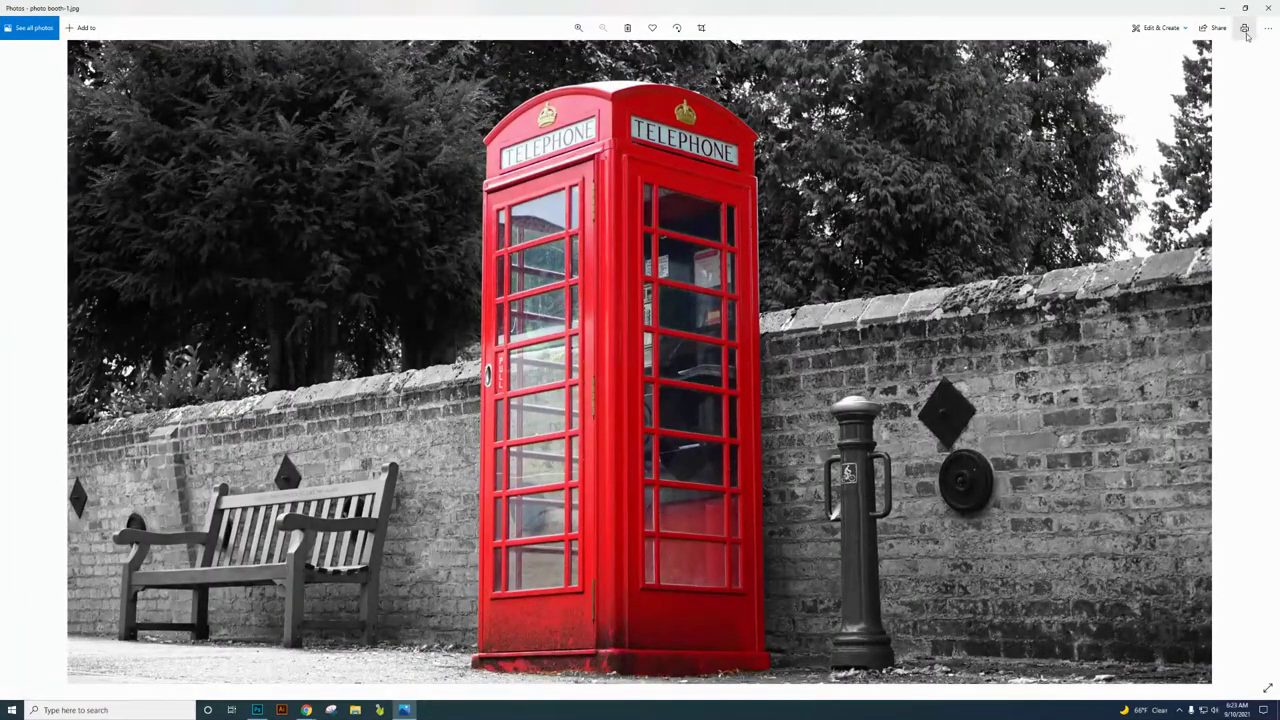
click(1270, 8)
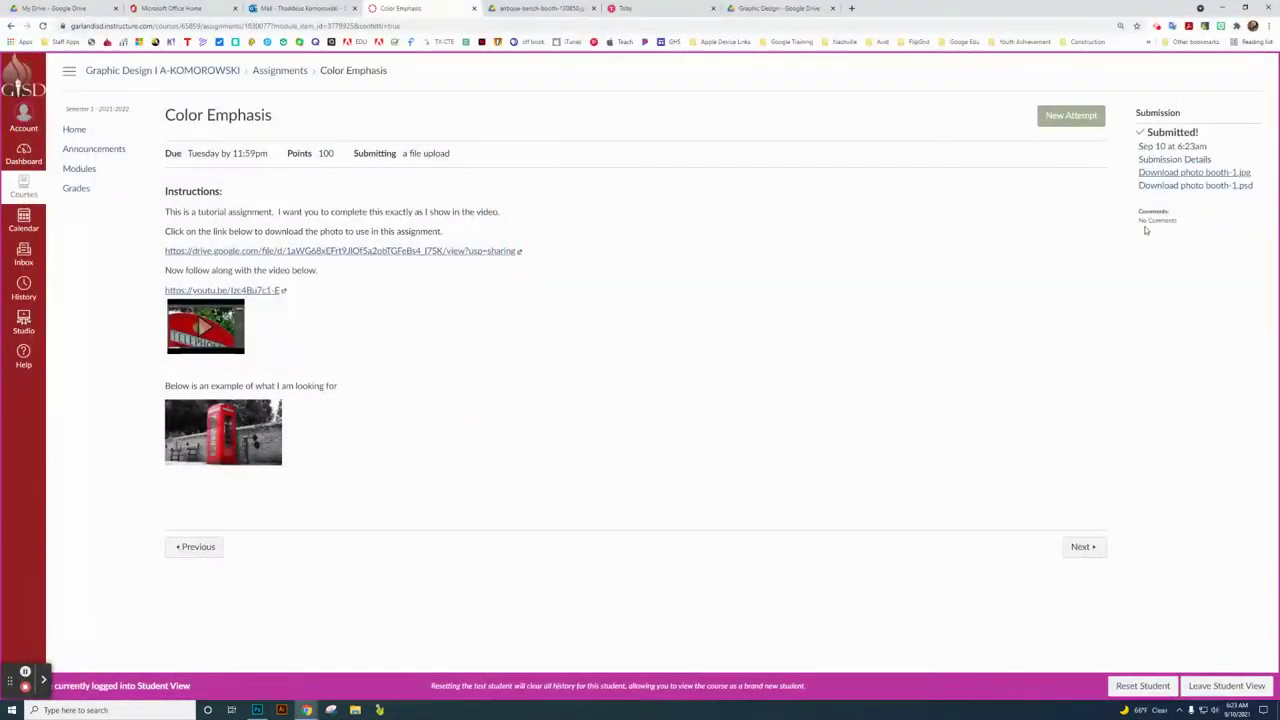